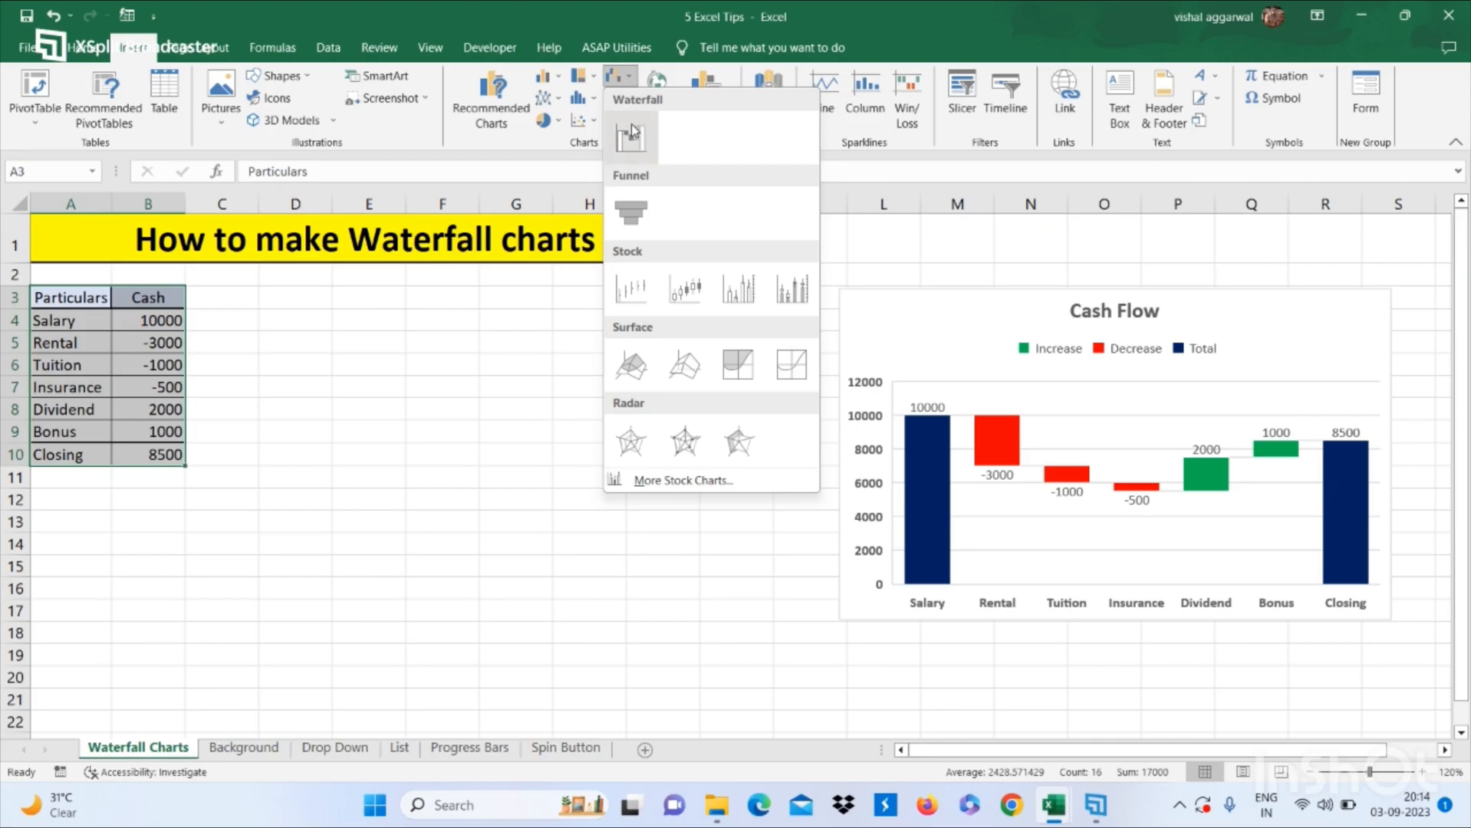
Step: Insert a waterfall chart of the Particulars and Cash data and place it between the table and the Cash Flow chart
left_click(631, 136)
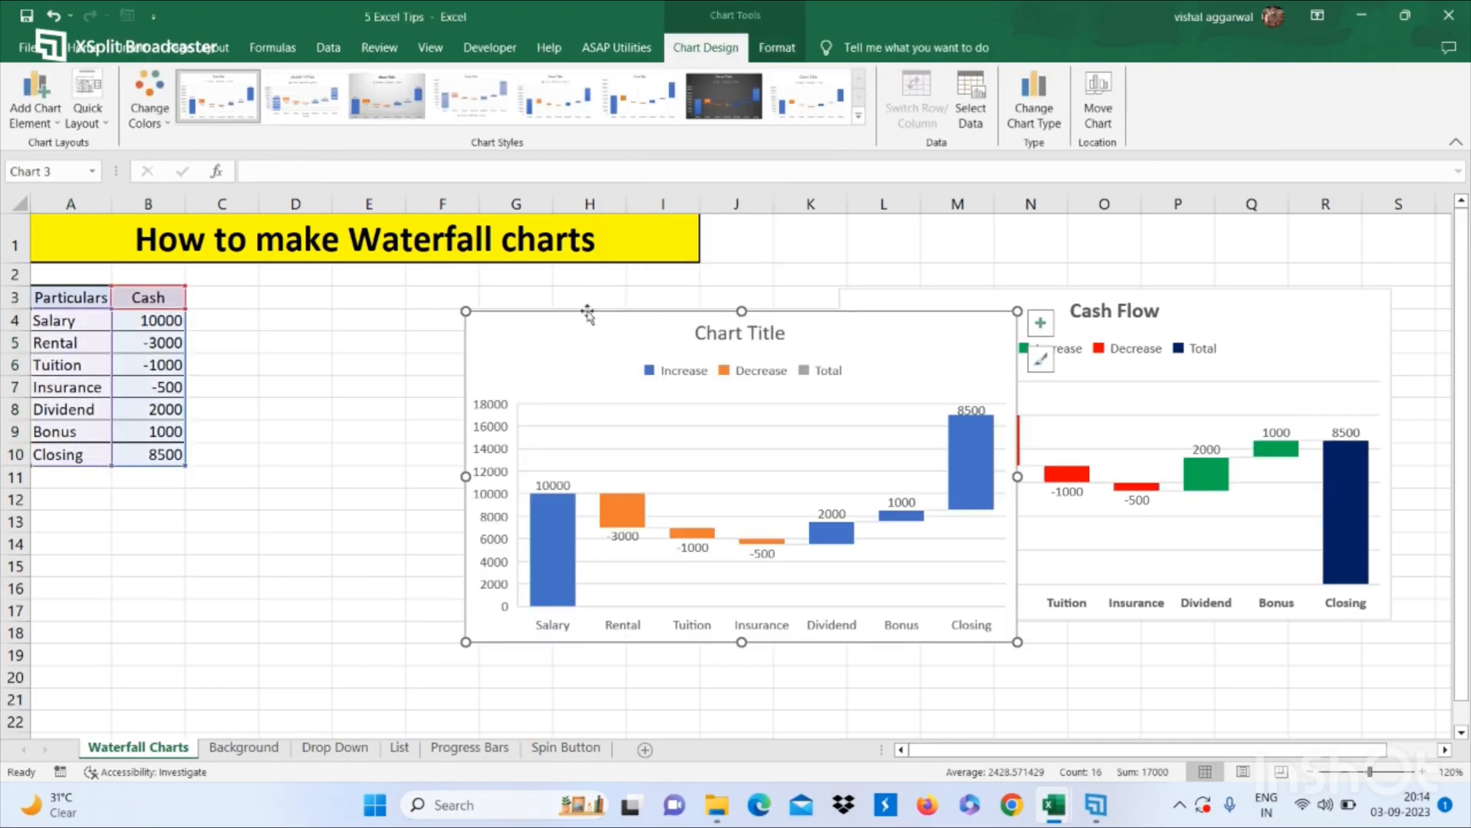
left_click_drag(584, 326, 340, 312)
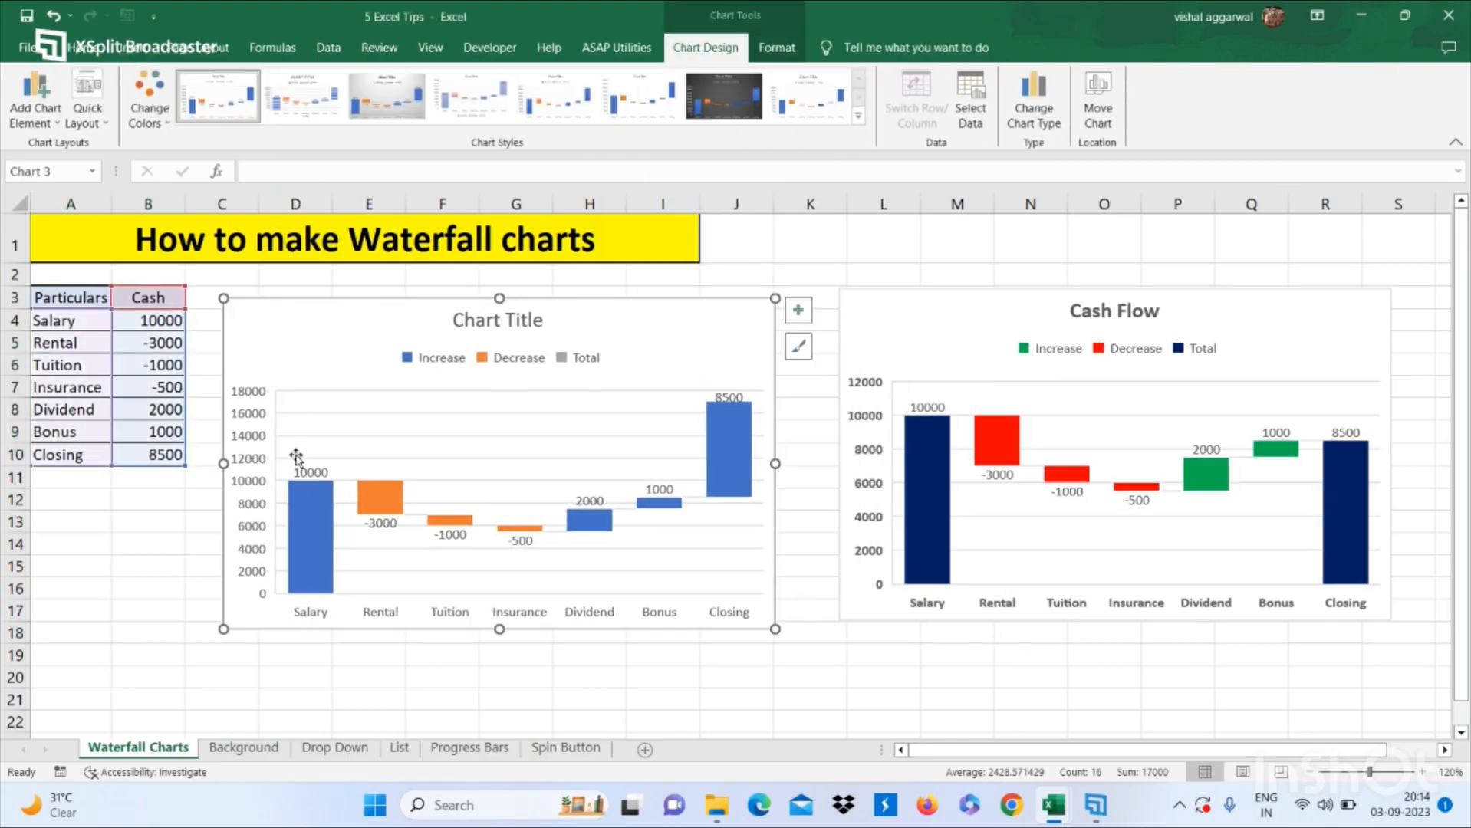
Step: Set the Salary and Closing columns of the new waterfall chart as totals
left_click(307, 518)
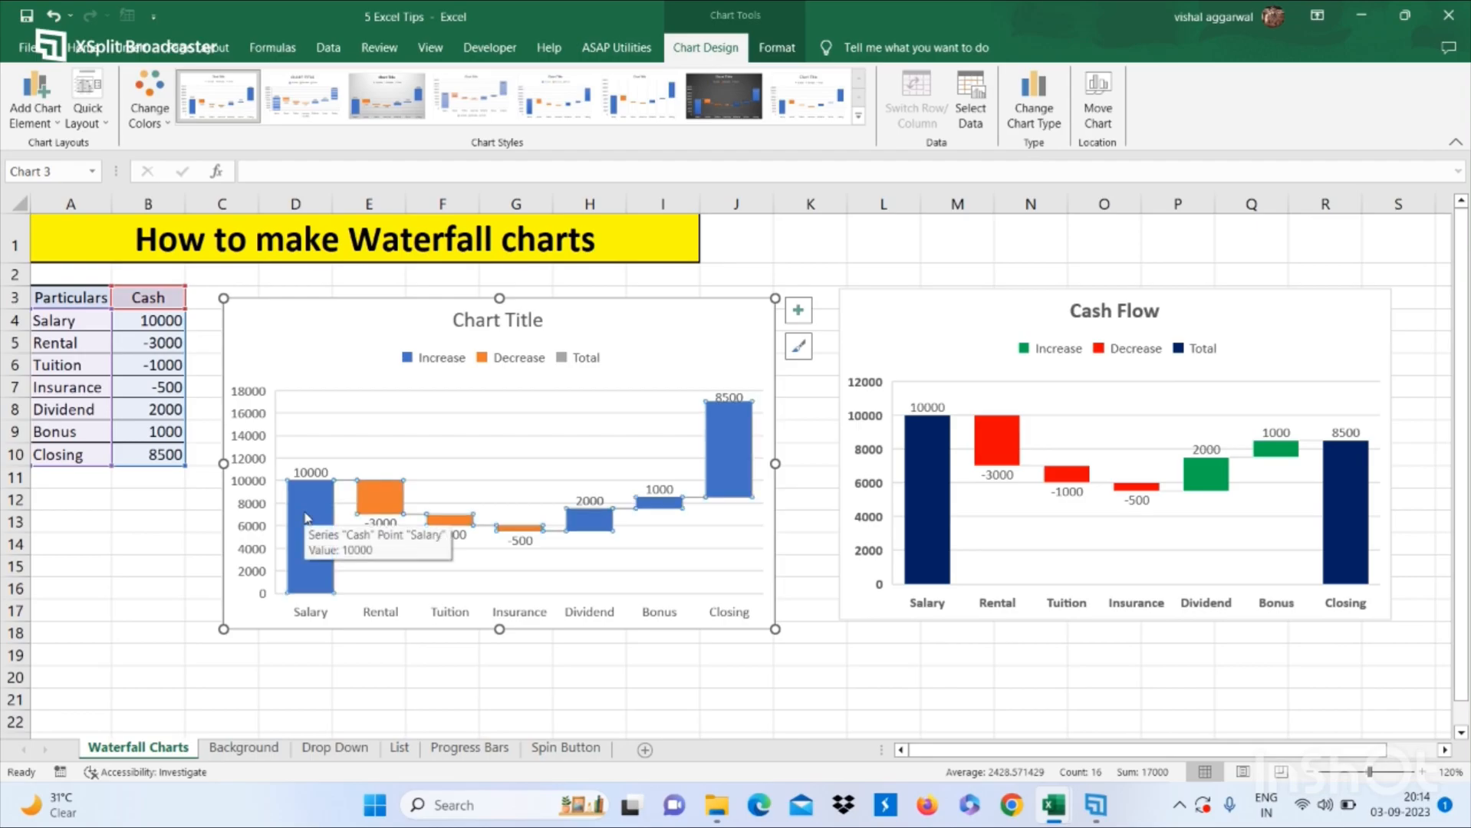
left_click(307, 518)
right_click(307, 518)
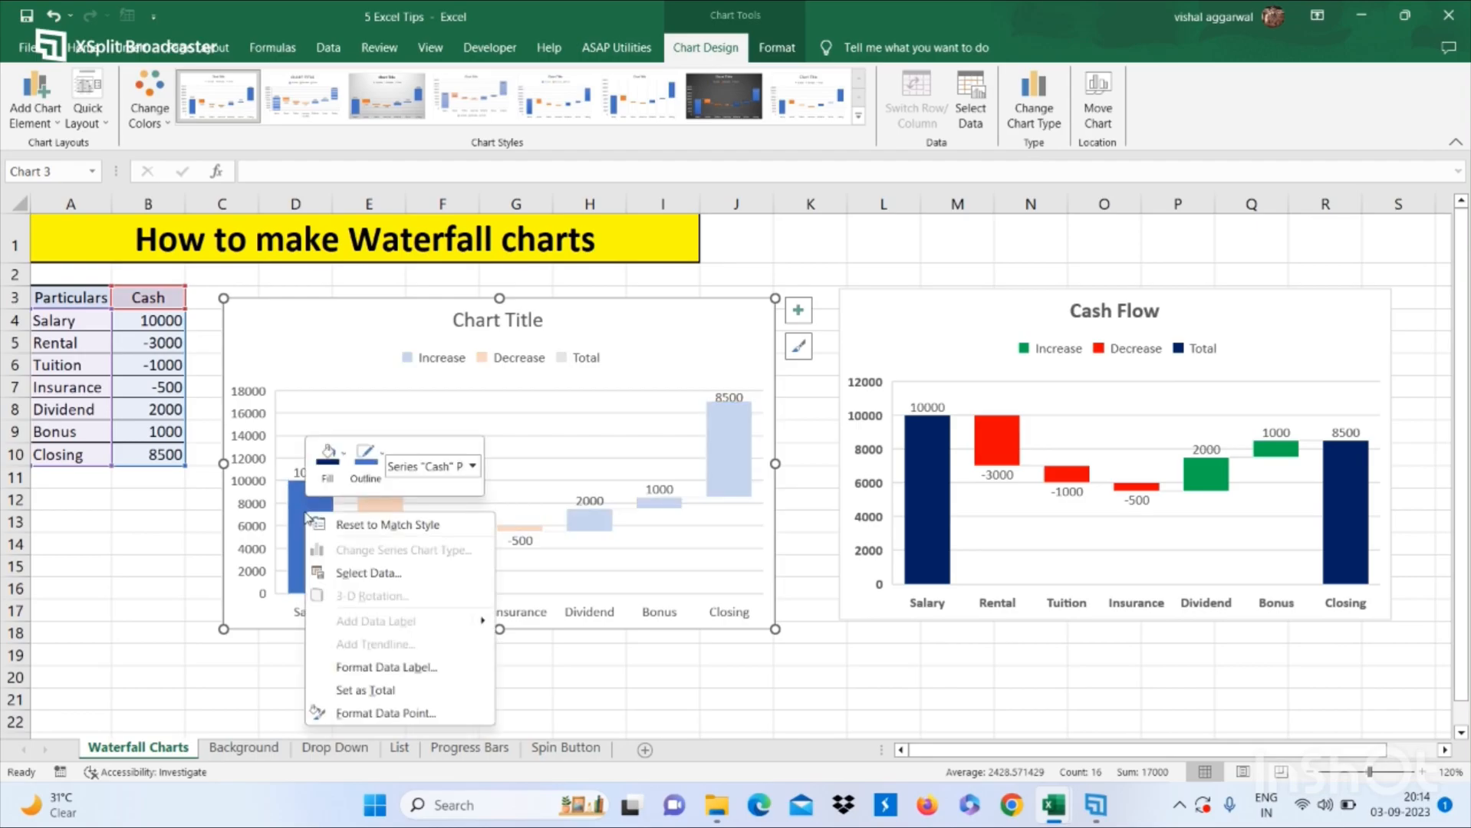
left_click(382, 694)
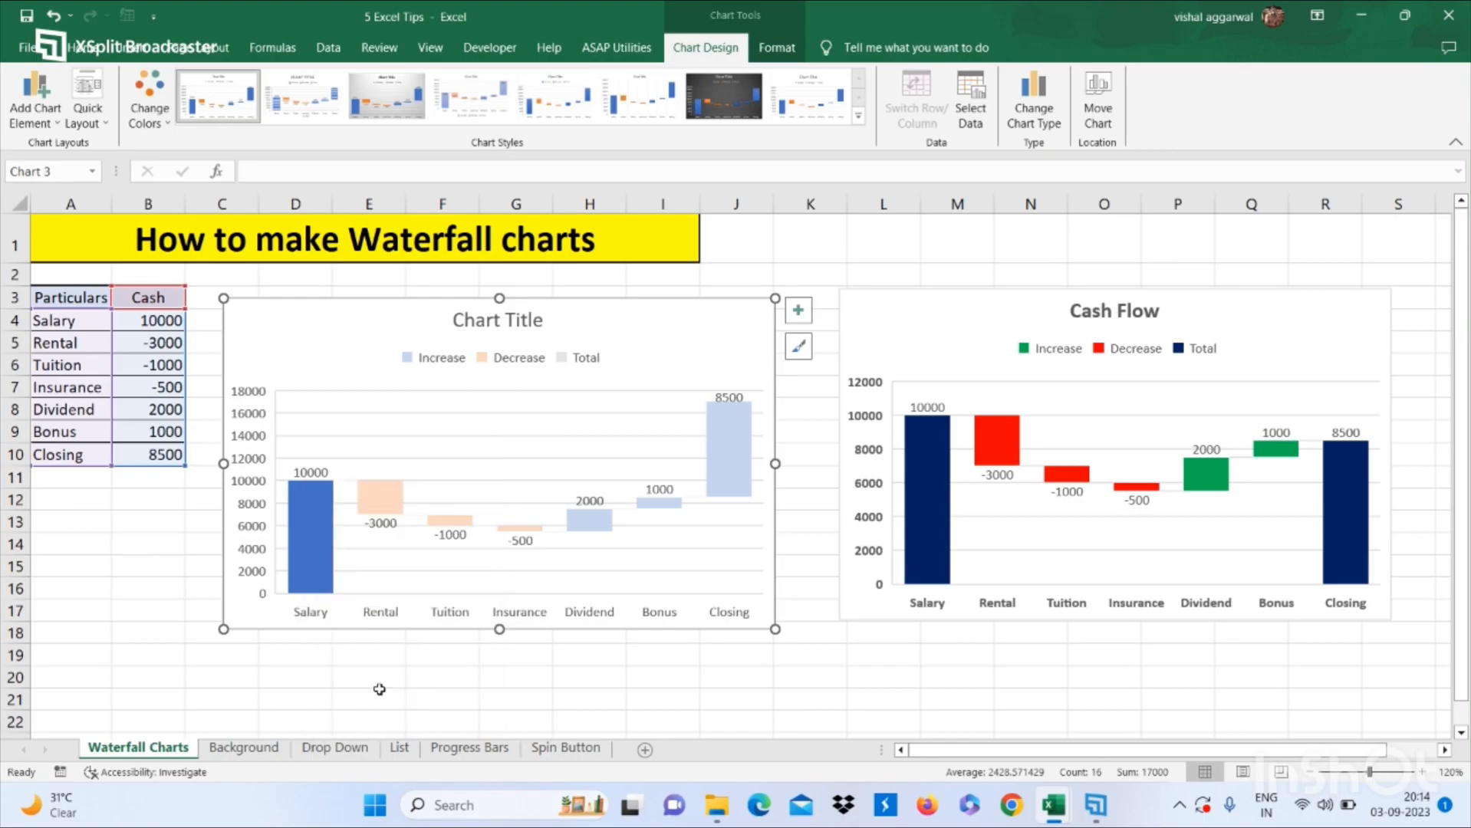
left_click(735, 470)
right_click(734, 470)
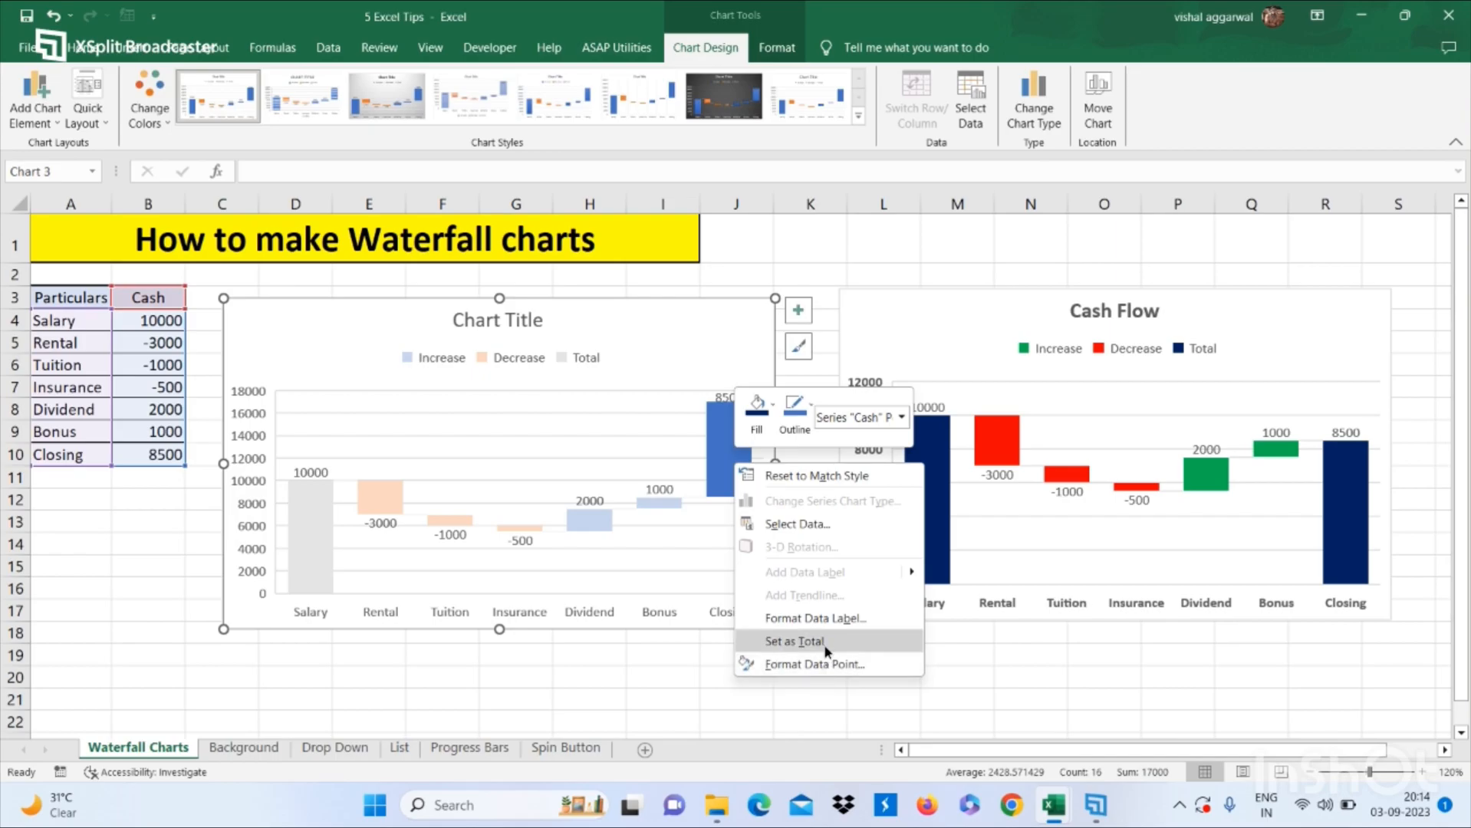
left_click(795, 641)
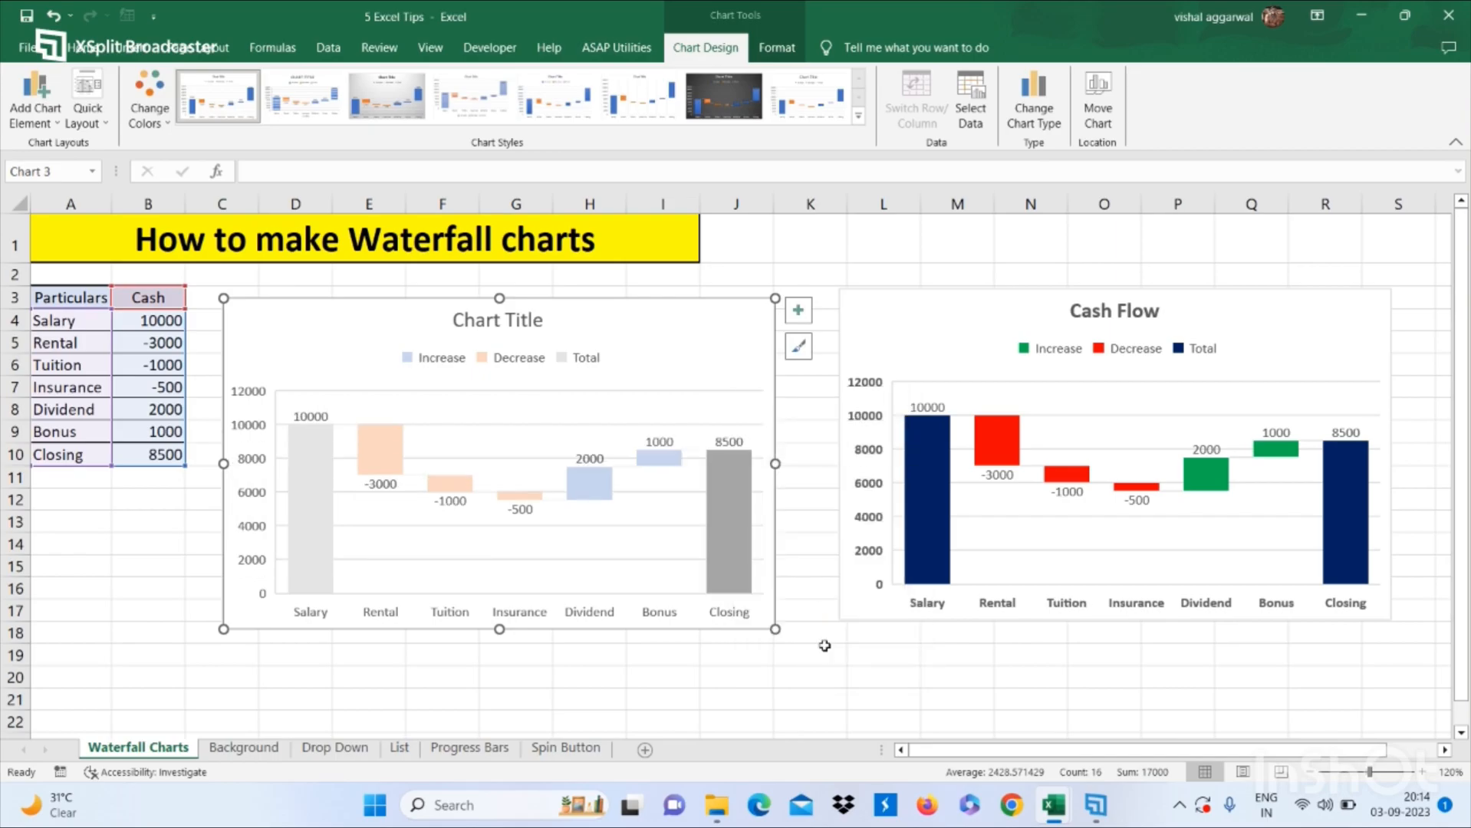
Step: Fill the Increase series of the new waterfall chart with standard green
left_click(428, 366)
left_click(428, 367)
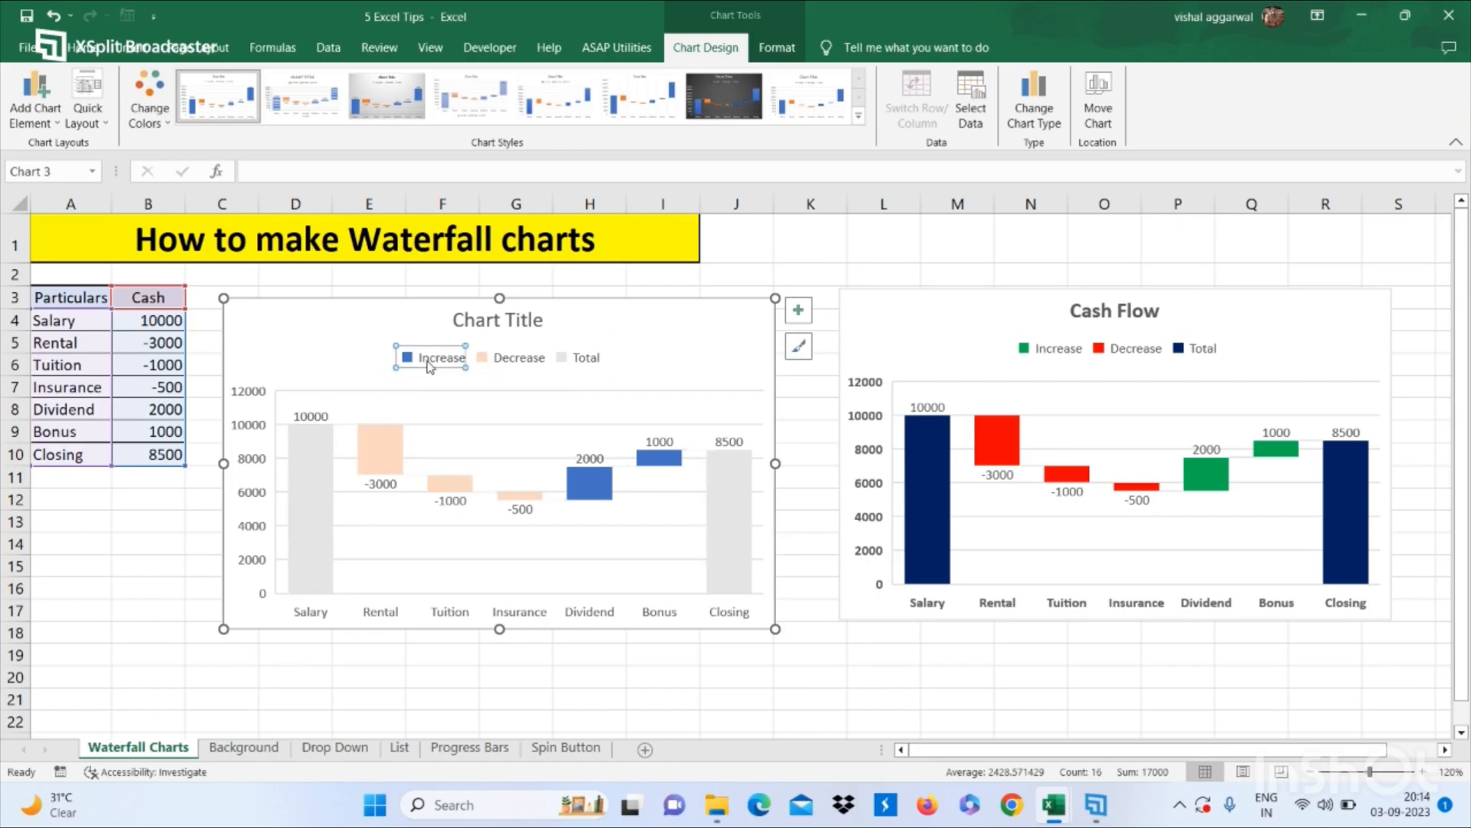
right_click(428, 367)
left_click(442, 335)
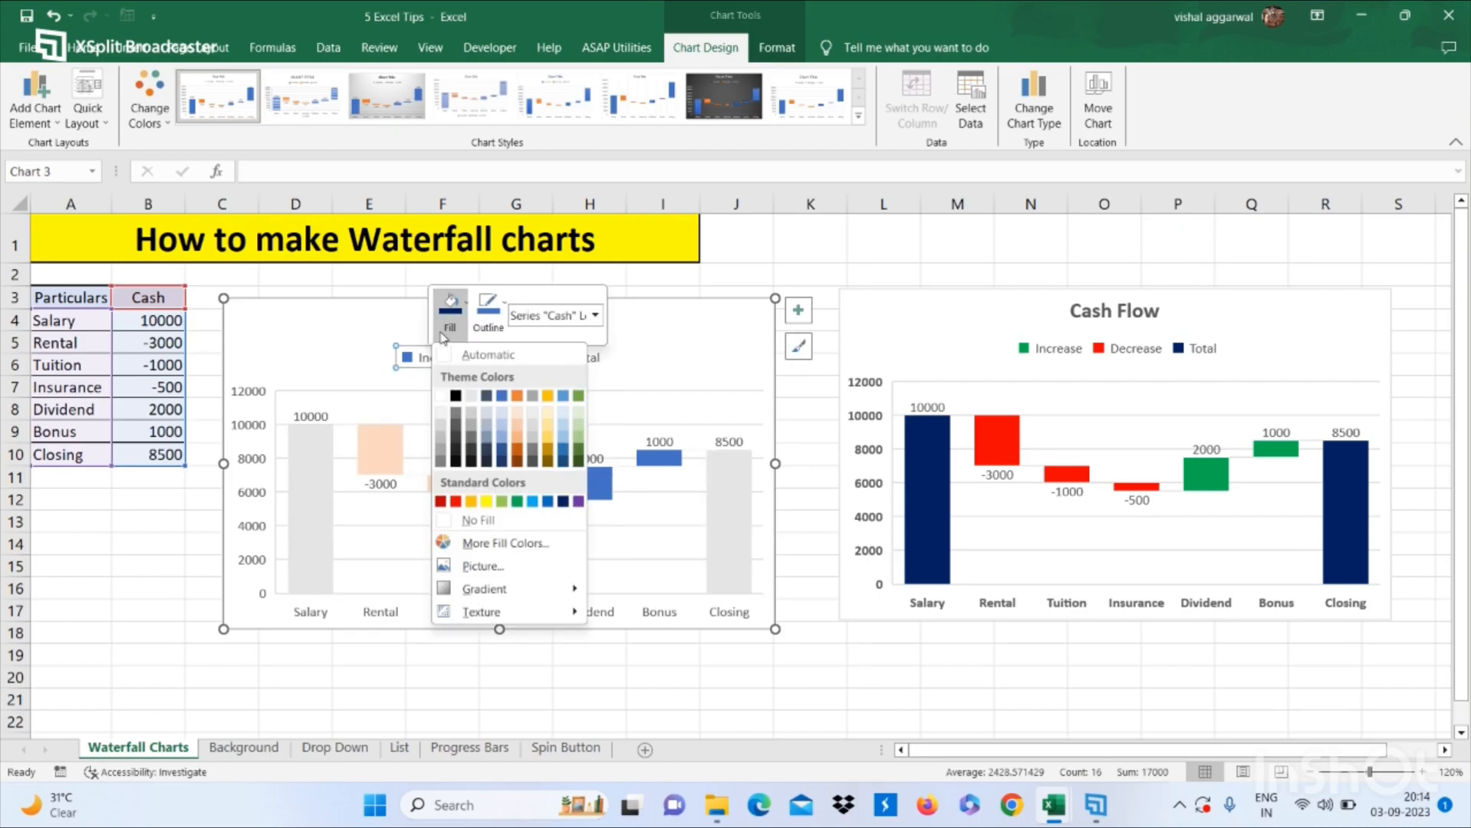
left_click(518, 503)
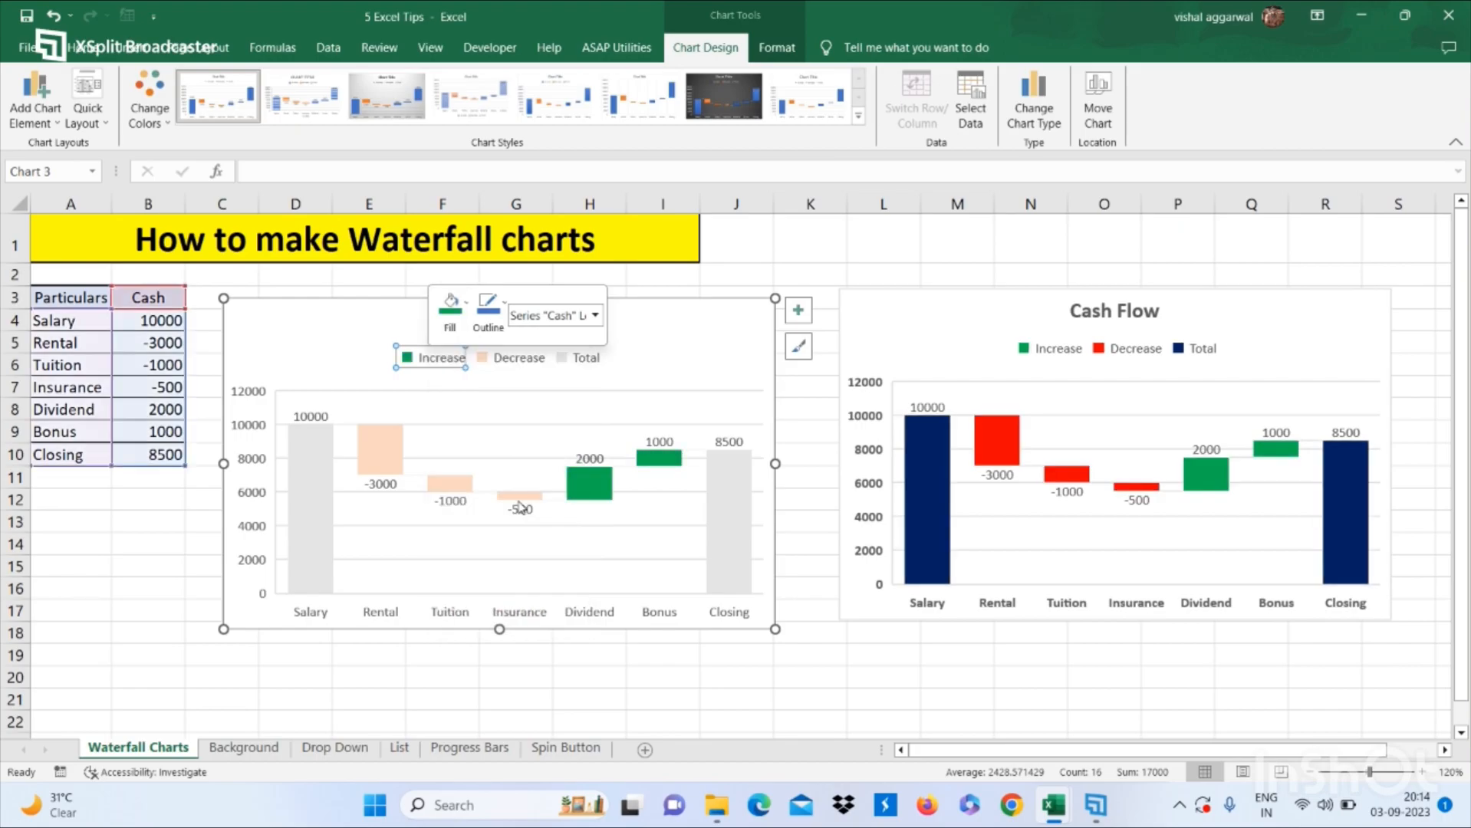
Step: Fill the Decrease series of the new waterfall chart with standard red
left_click(503, 359)
double_click(504, 365)
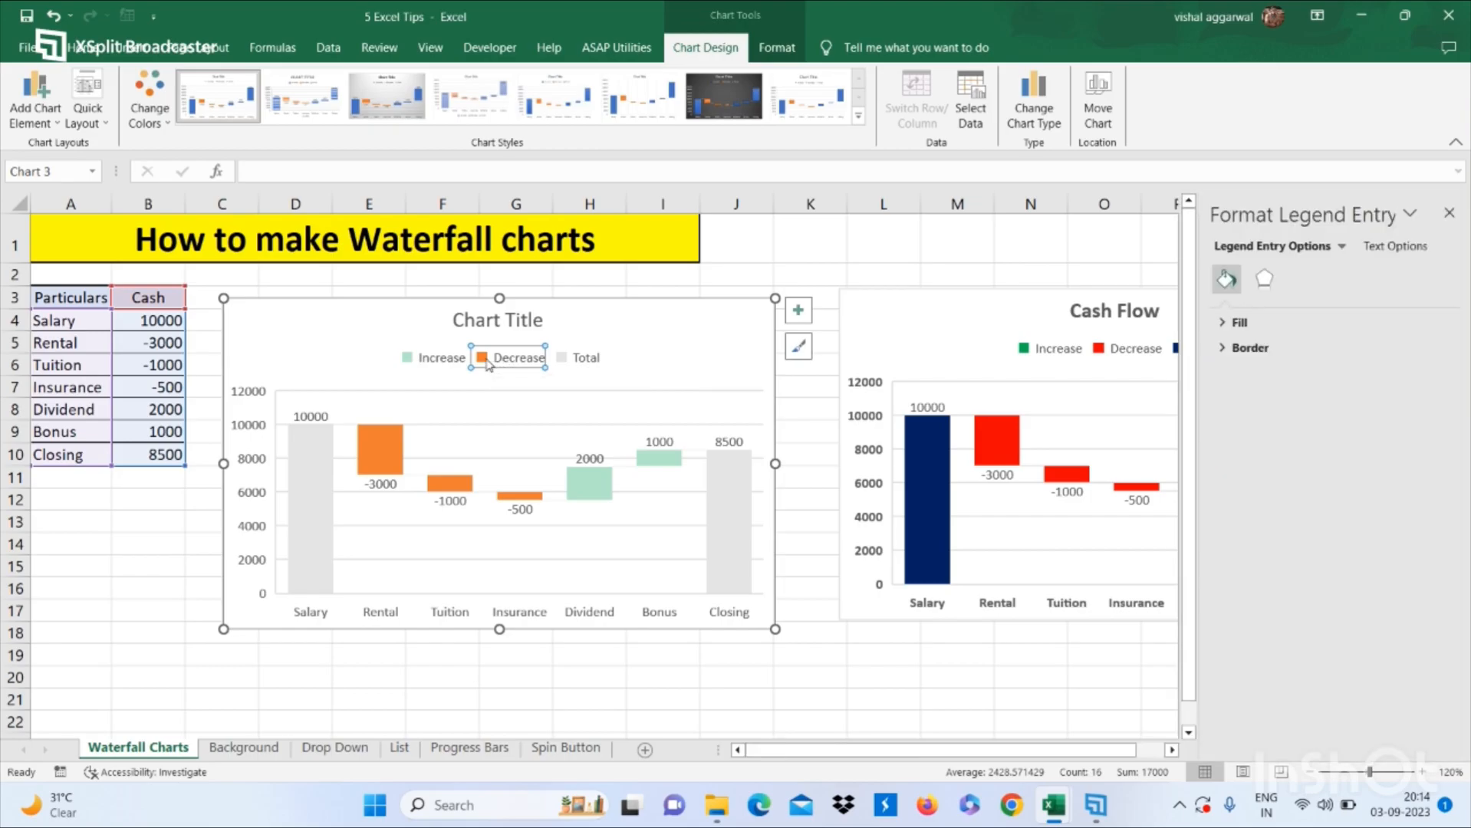
right_click(488, 365)
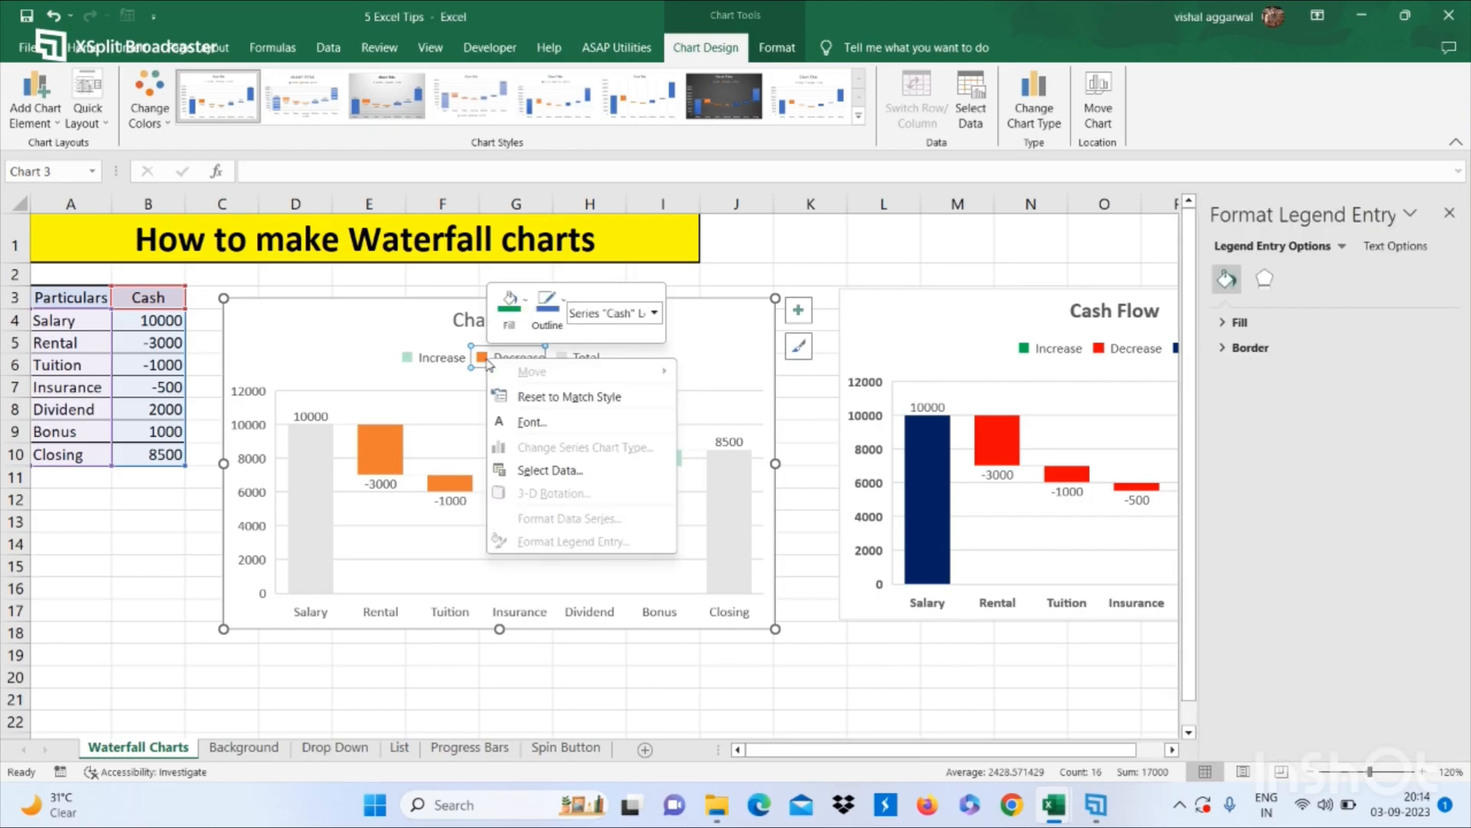
left_click(510, 311)
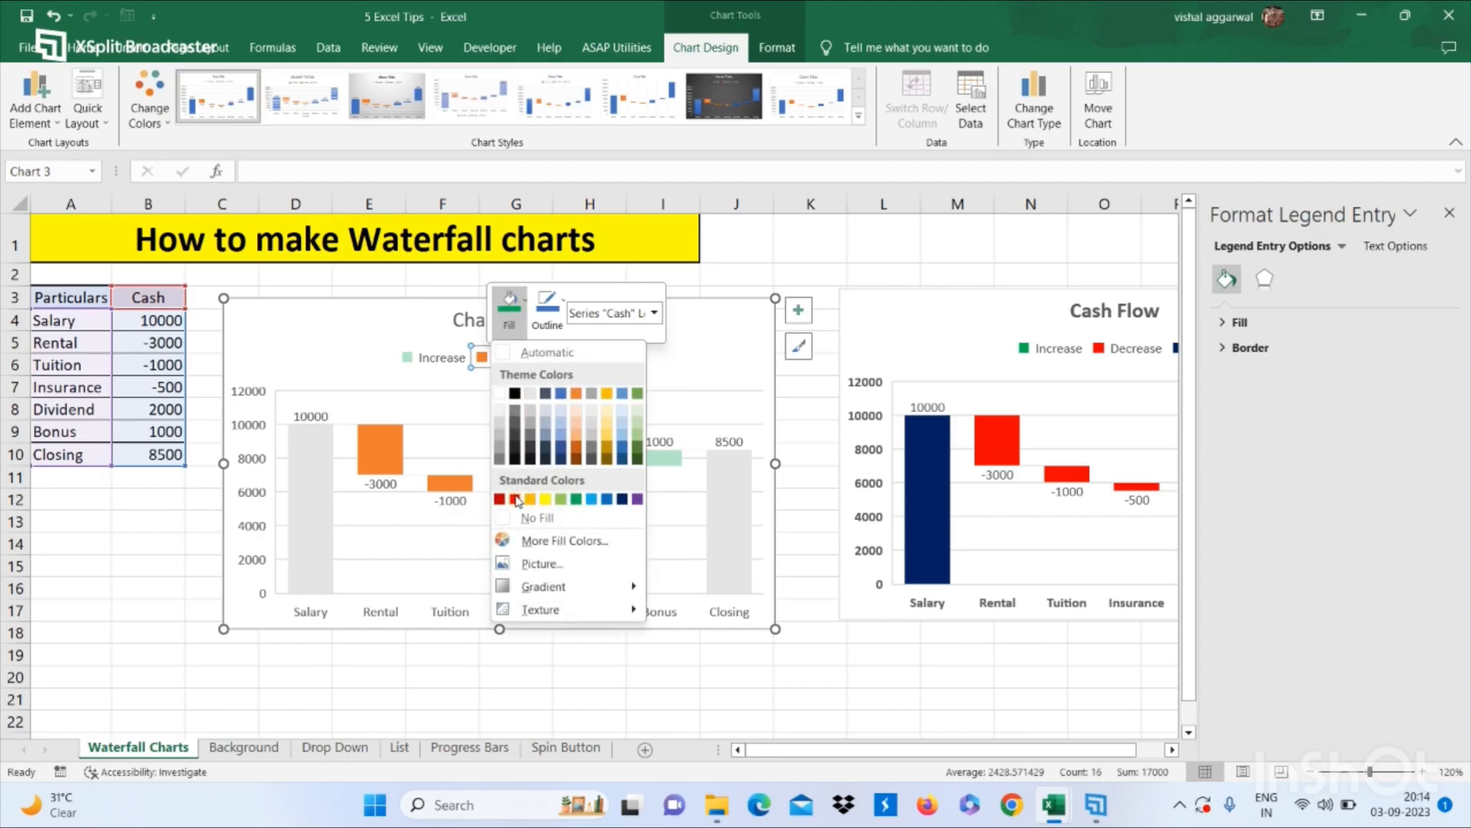
left_click(515, 500)
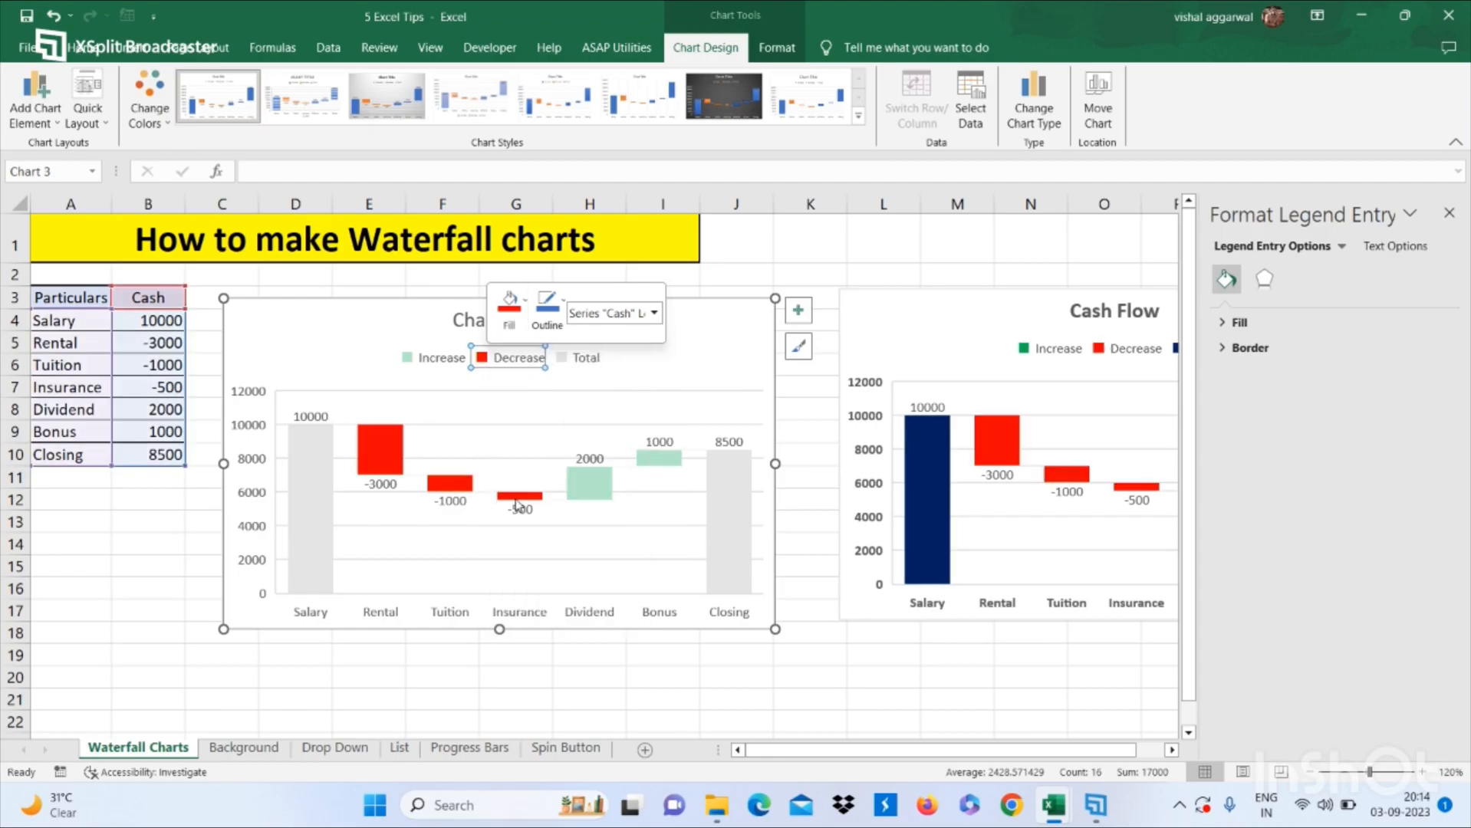
Step: Fill the Total series of the new waterfall chart with standard dark blue and deselect the chart
left_click(562, 358)
right_click(563, 364)
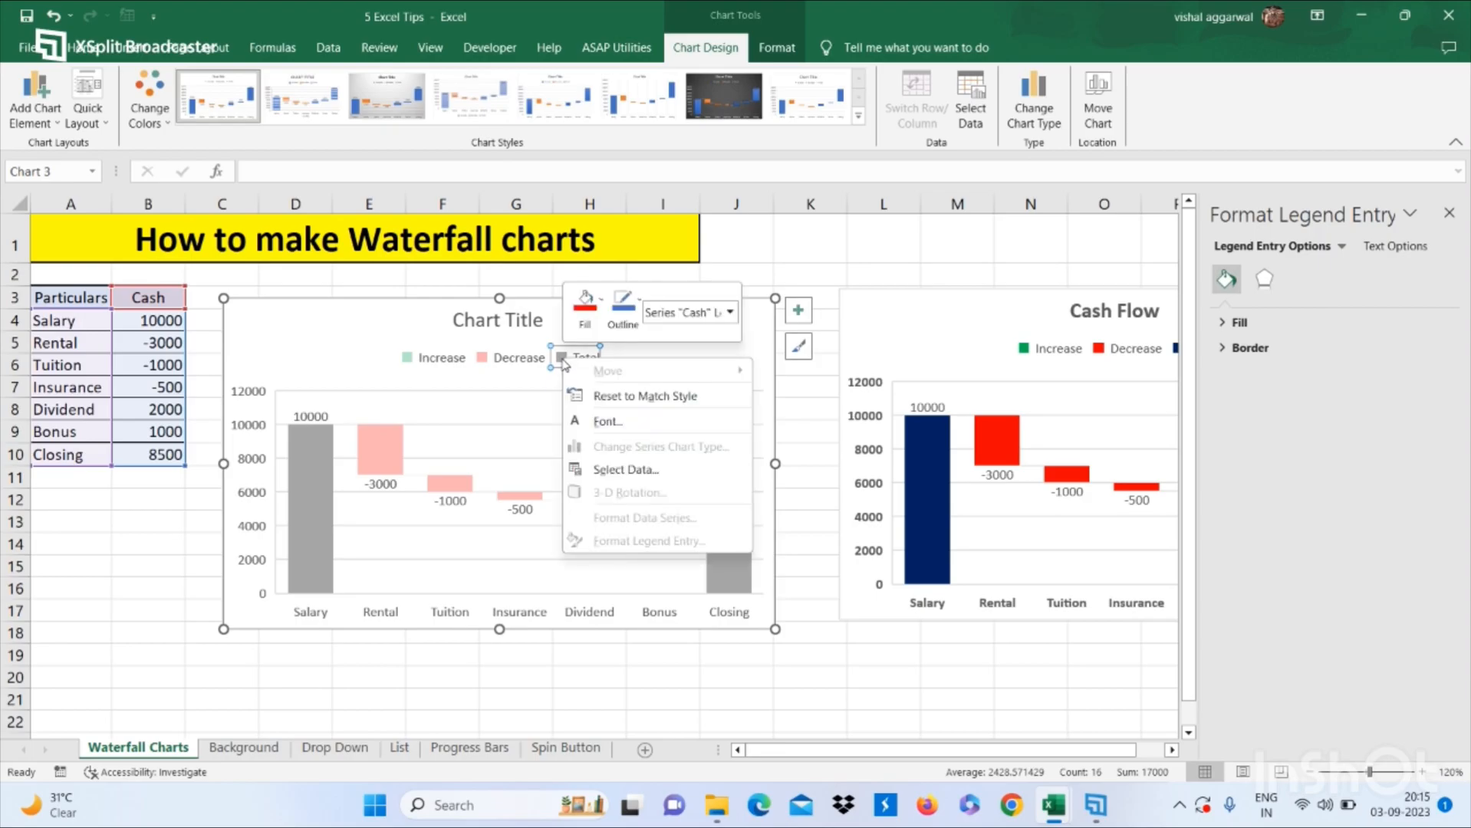
left_click(585, 307)
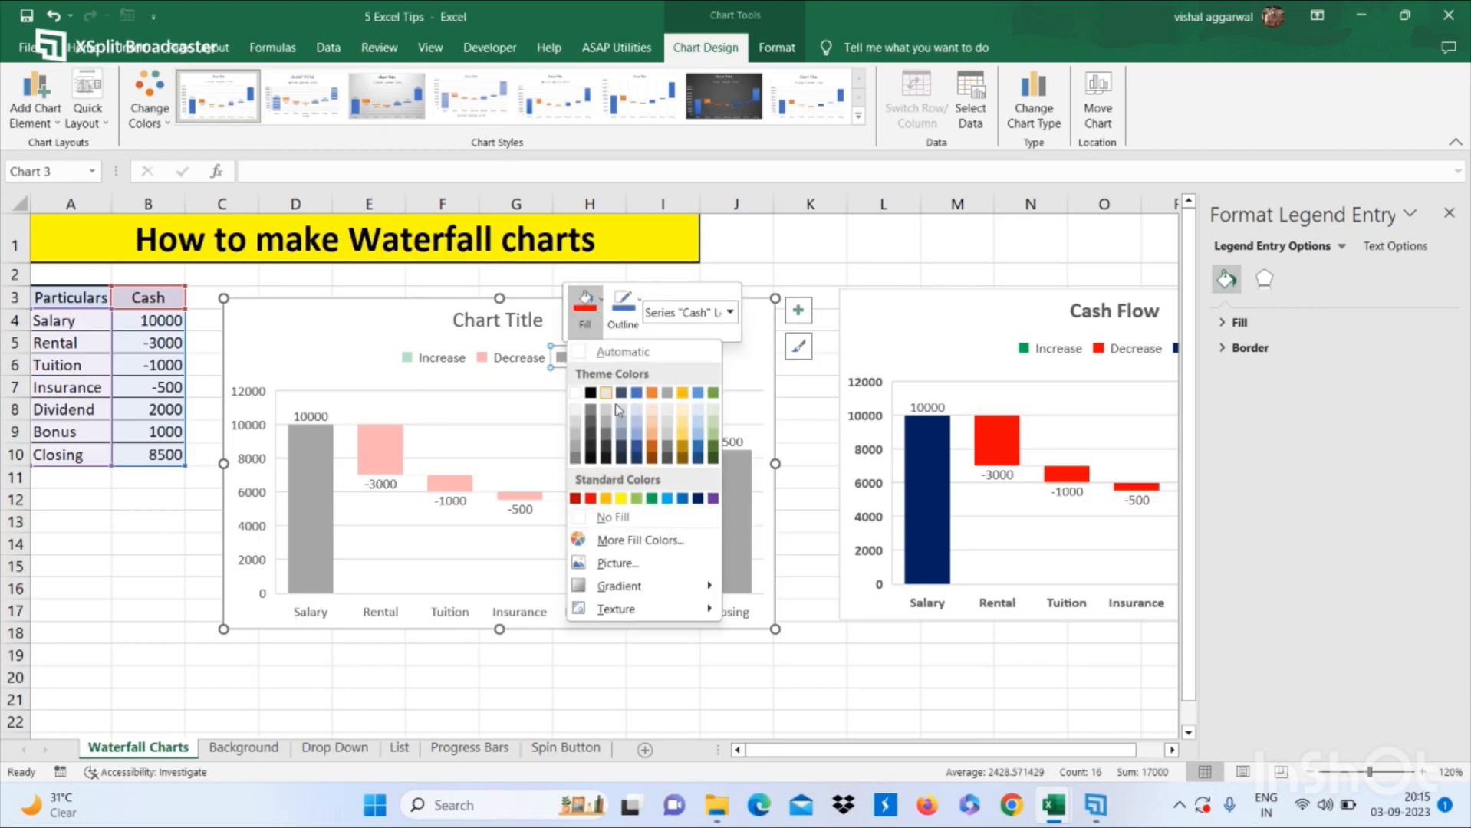
left_click(697, 499)
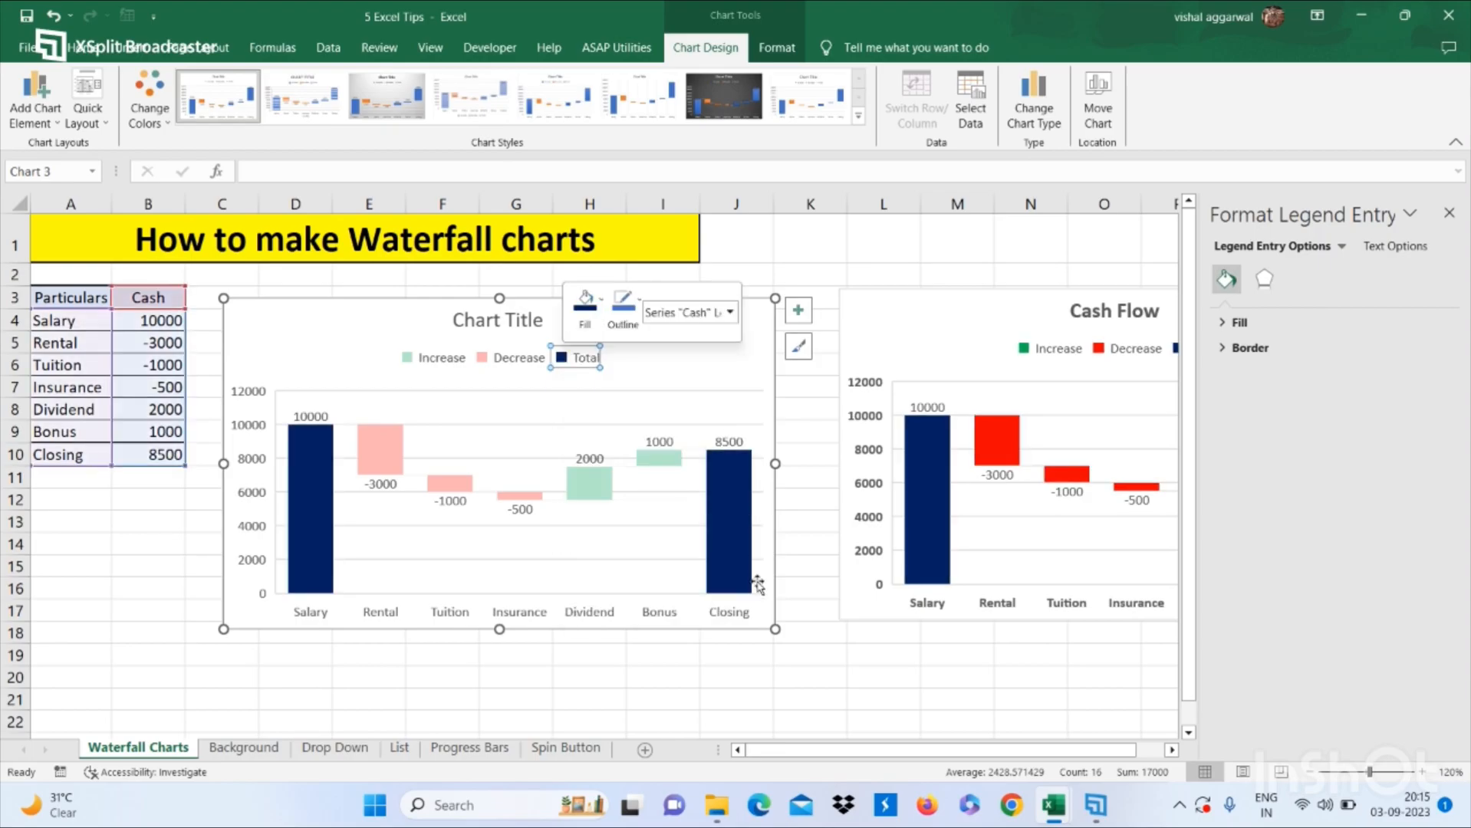
left_click(783, 584)
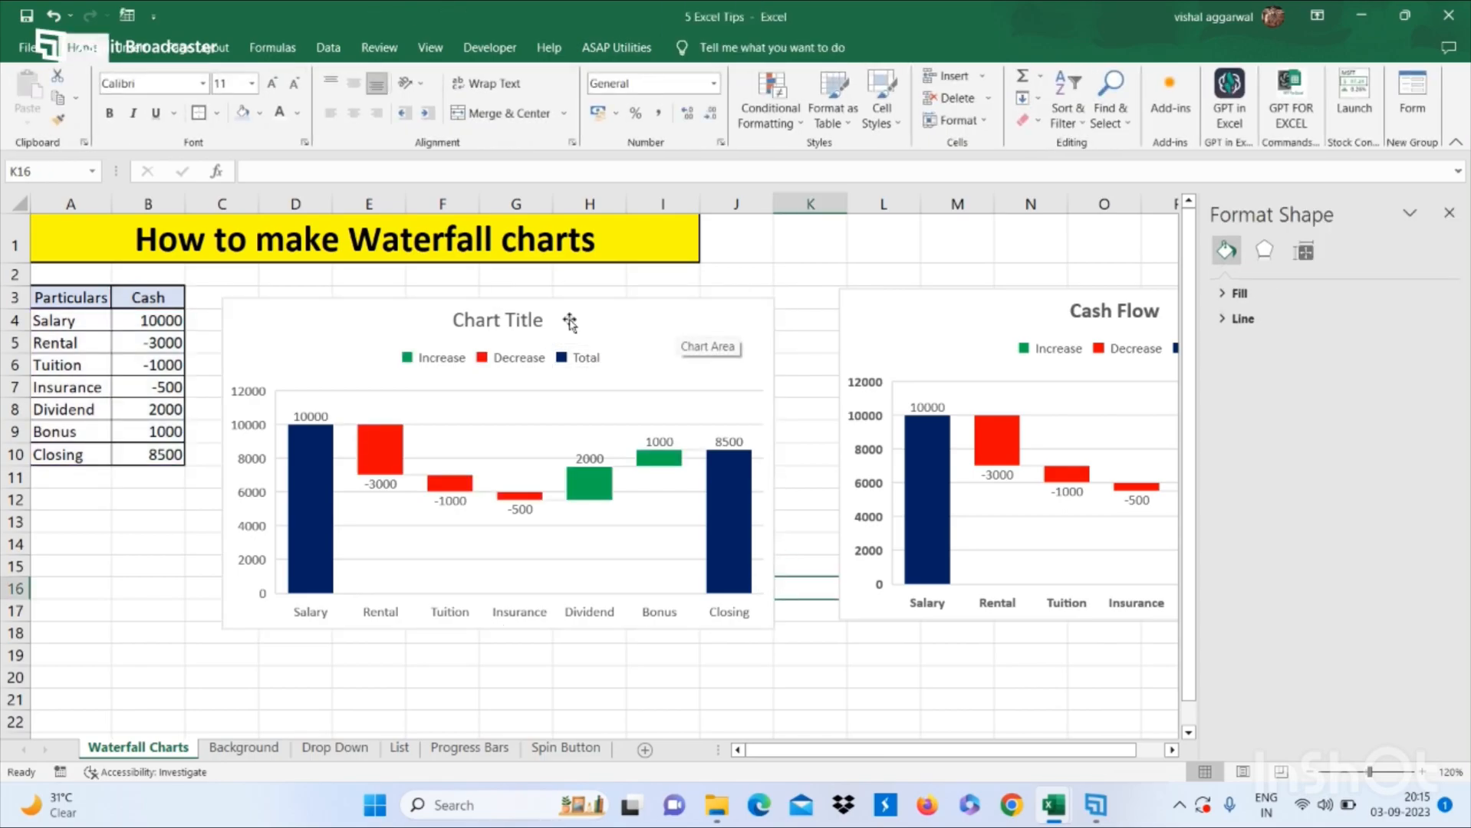
Step: Set the Cash values to -4000 for Rental in B5 and -2000 for Tuition in B6
left_click(159, 338)
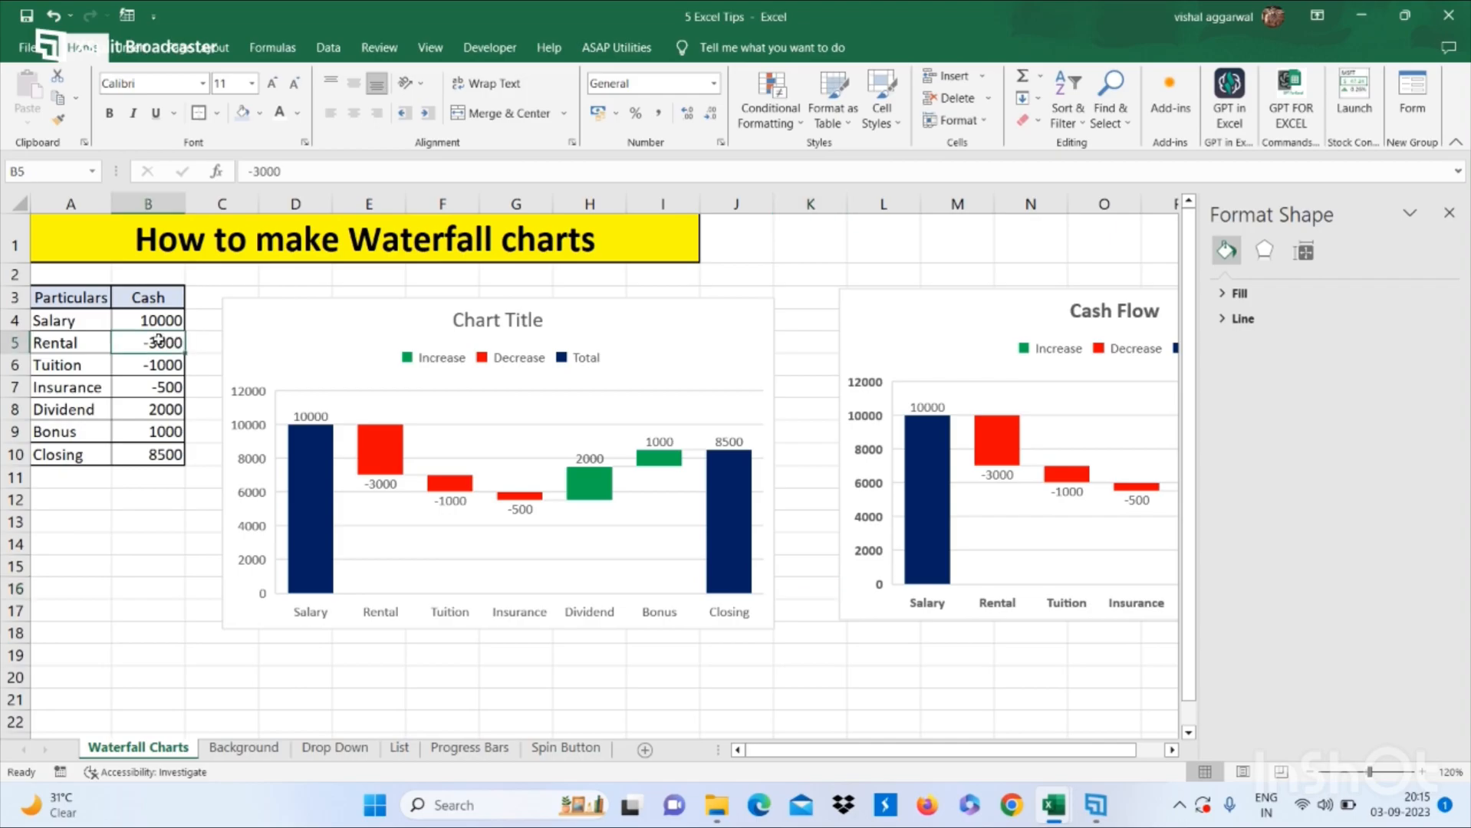
type("-4000")
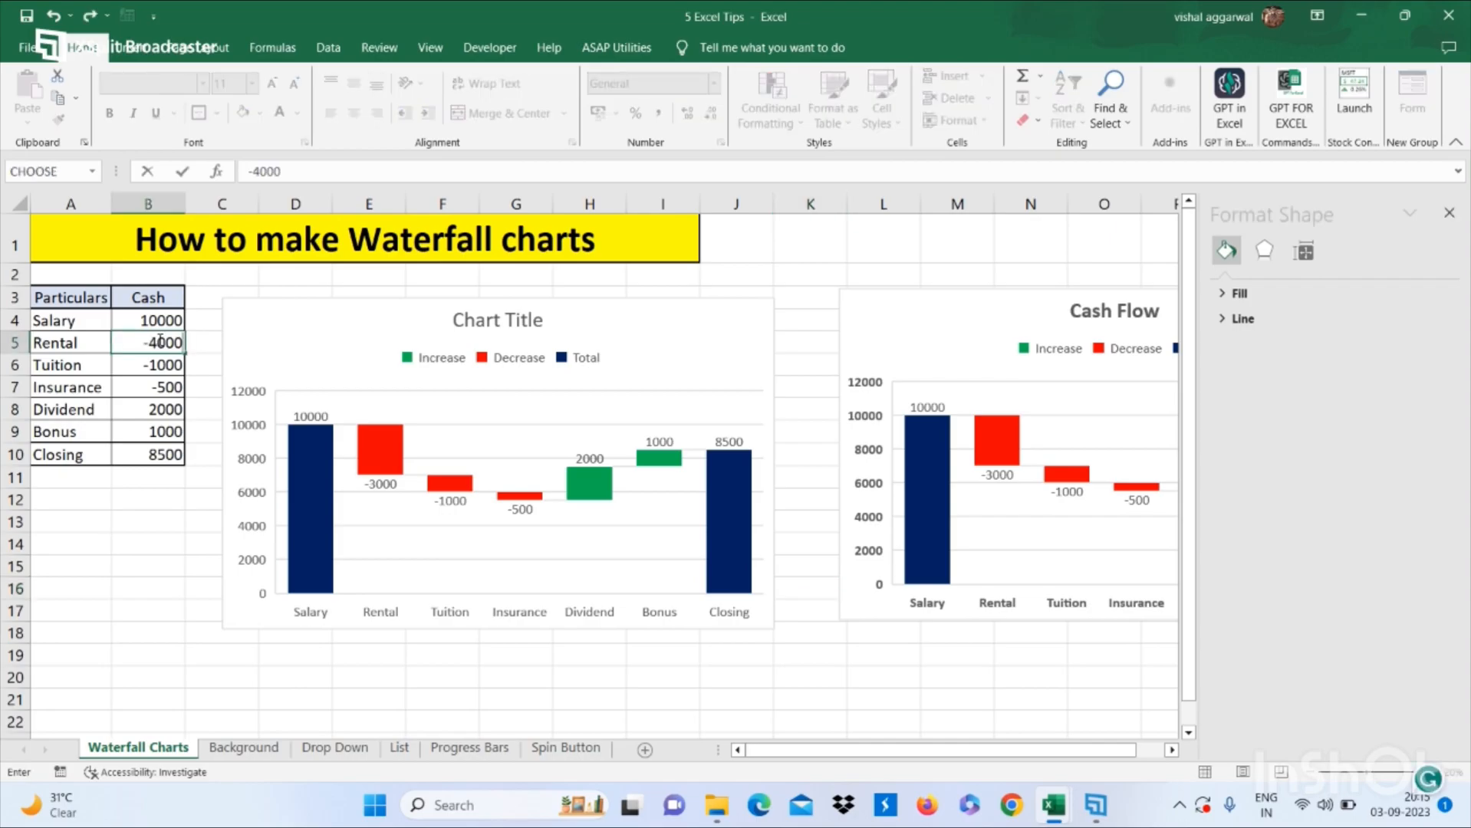
key("Return")
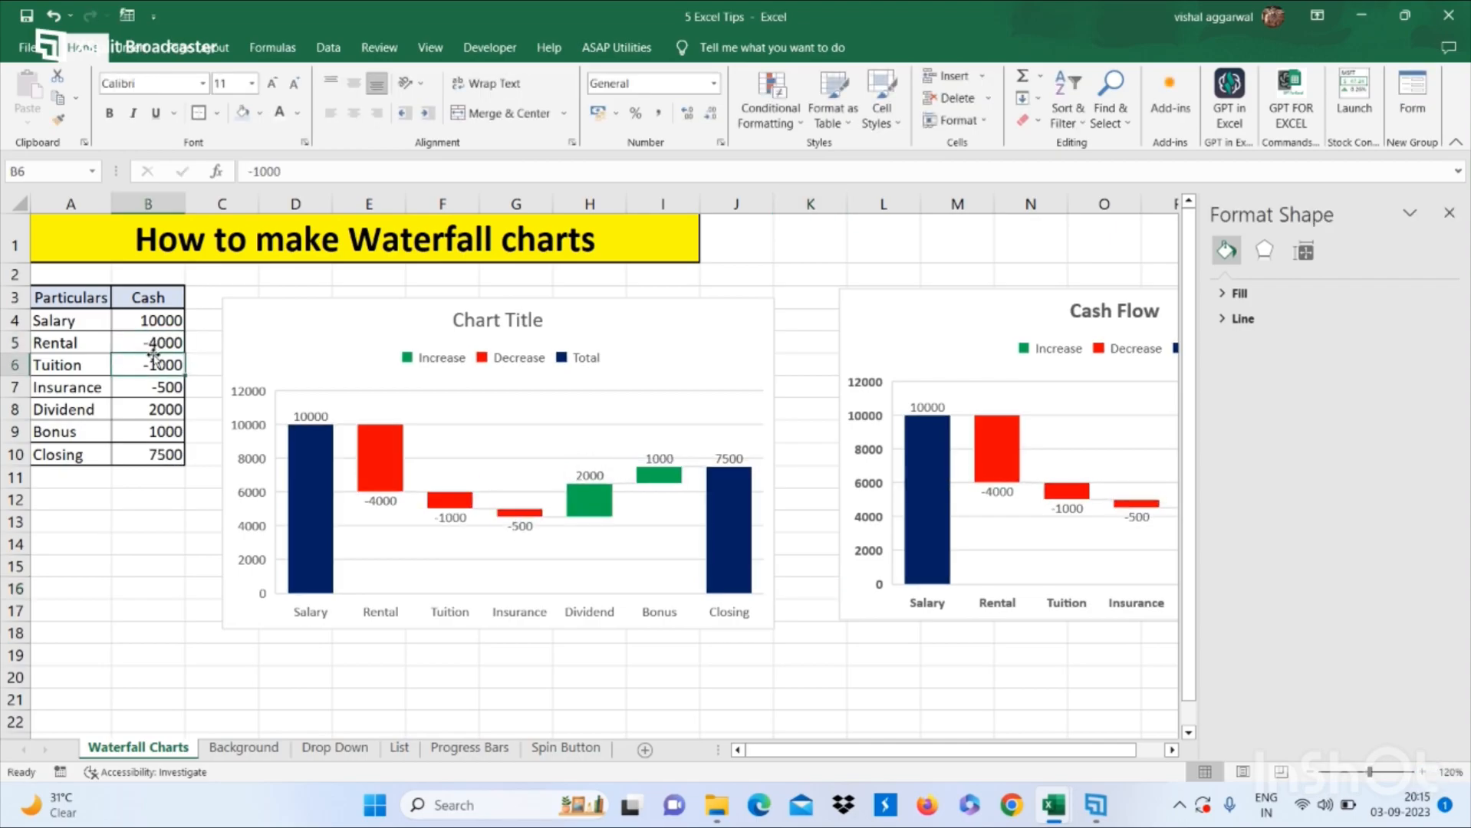
type("-200")
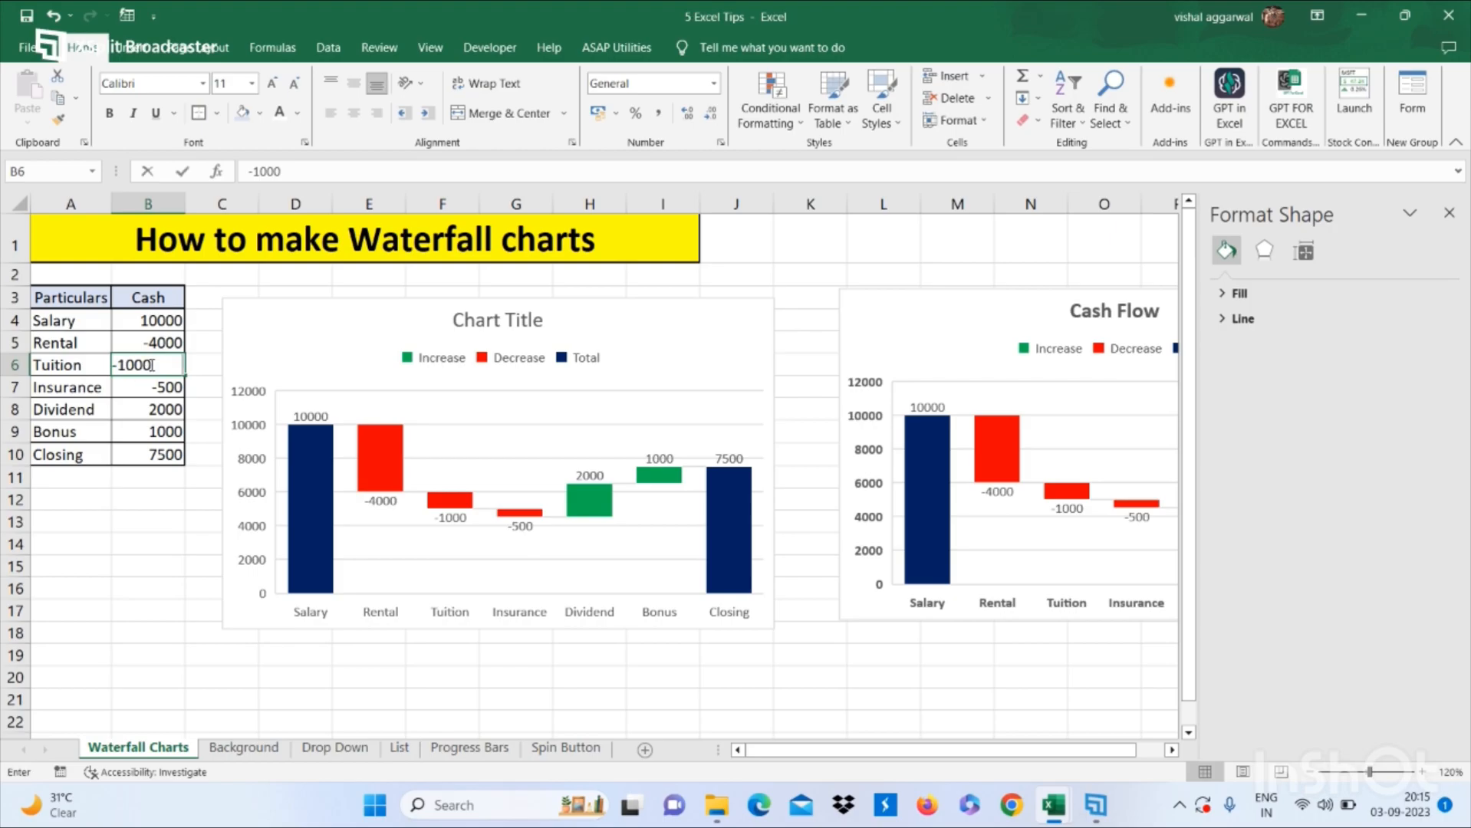
type("0")
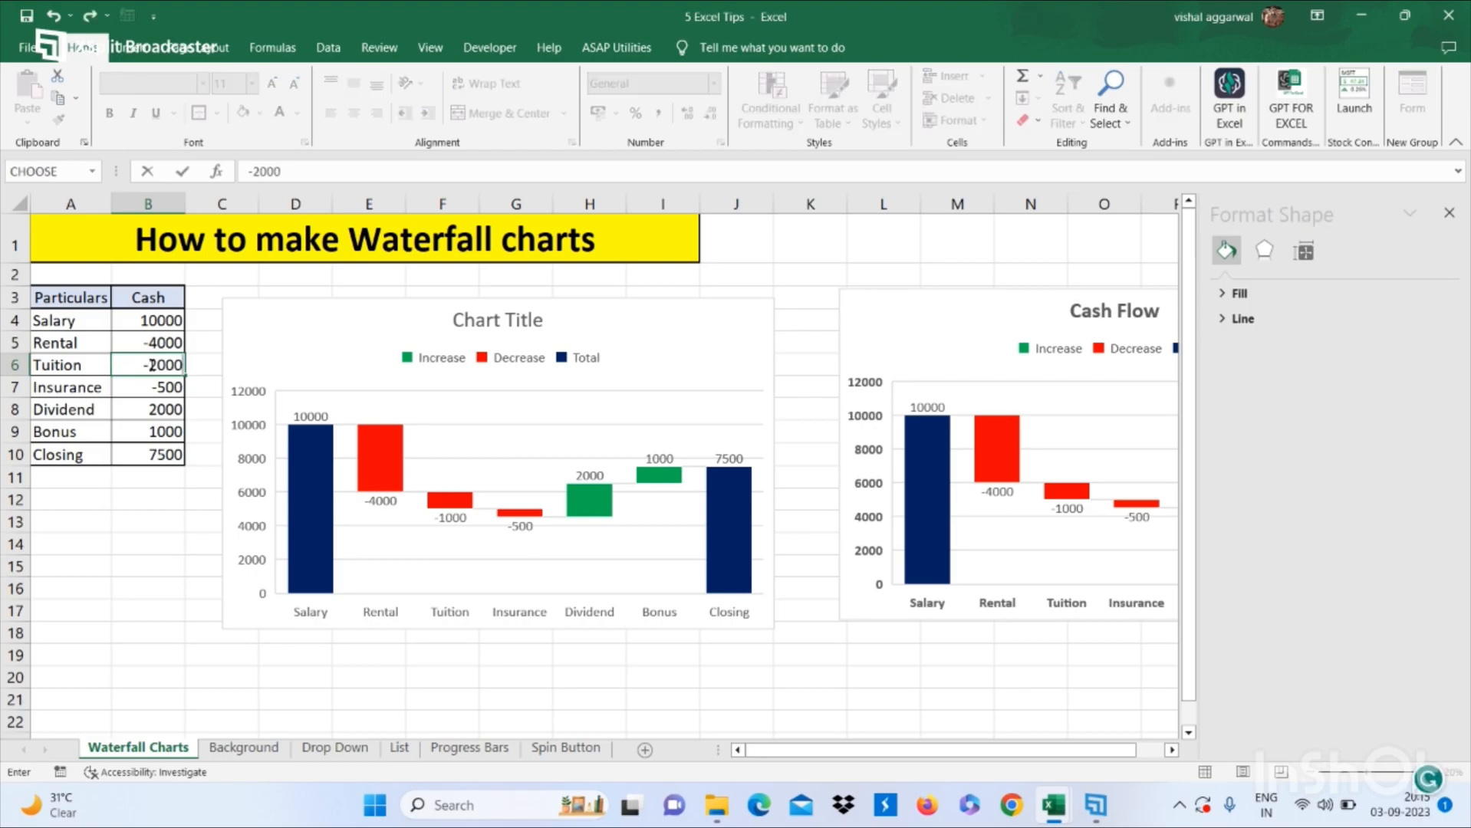
key("Return")
key("Return")
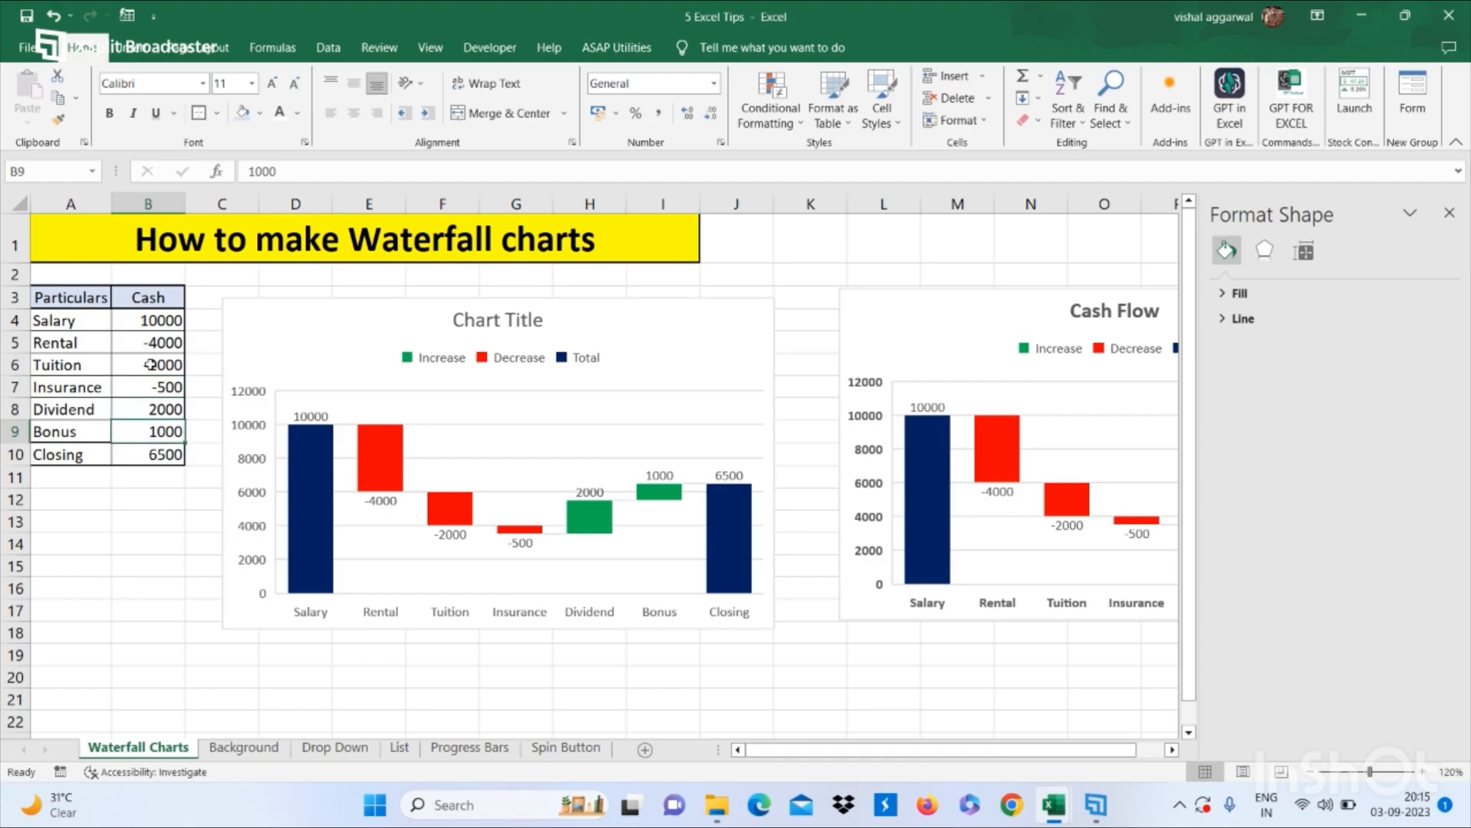
Step: Set the Dividend cash value in B8 to 3000 and select the new waterfall chart
type("3000")
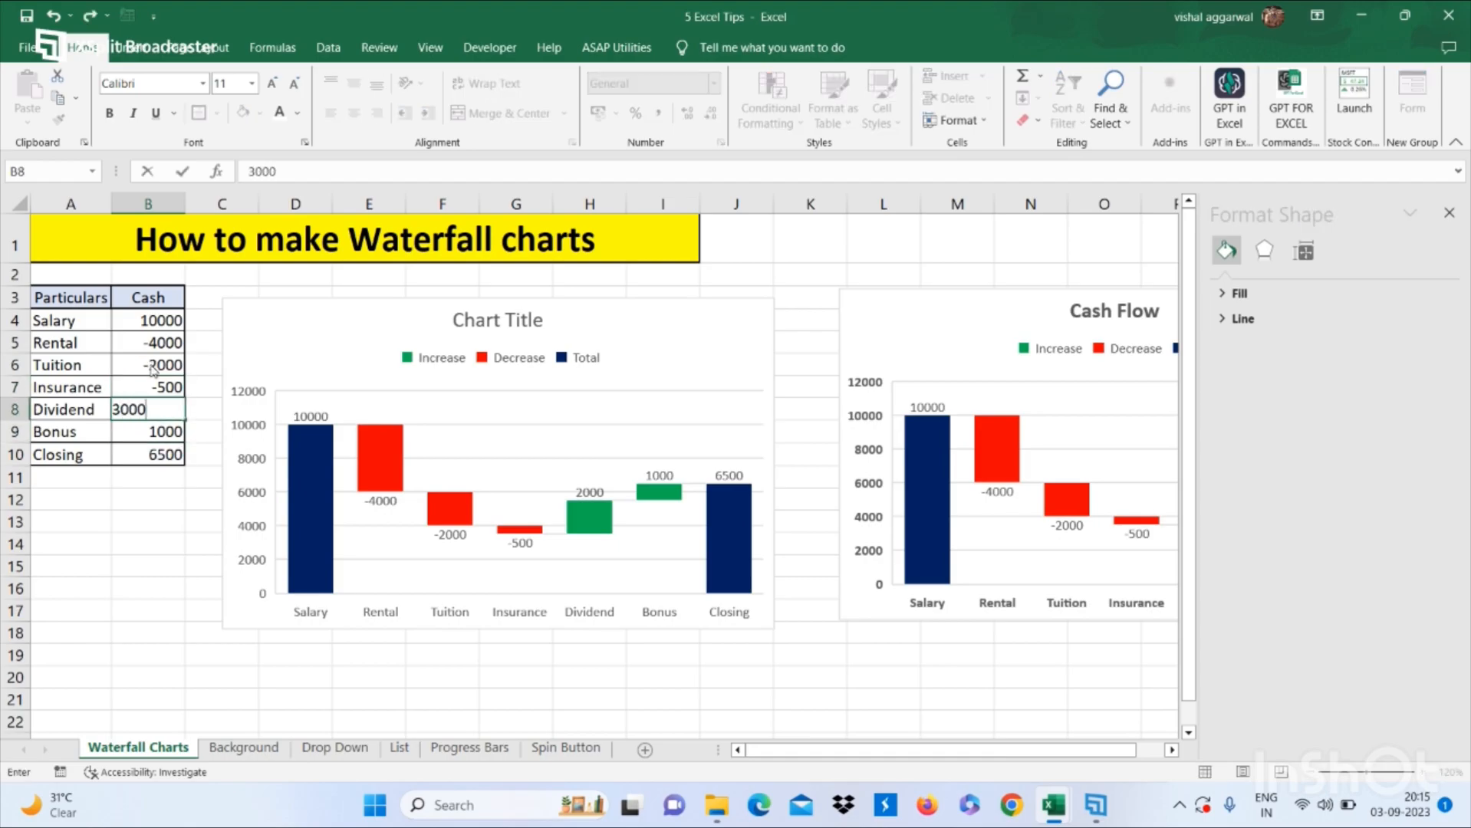
key("Return")
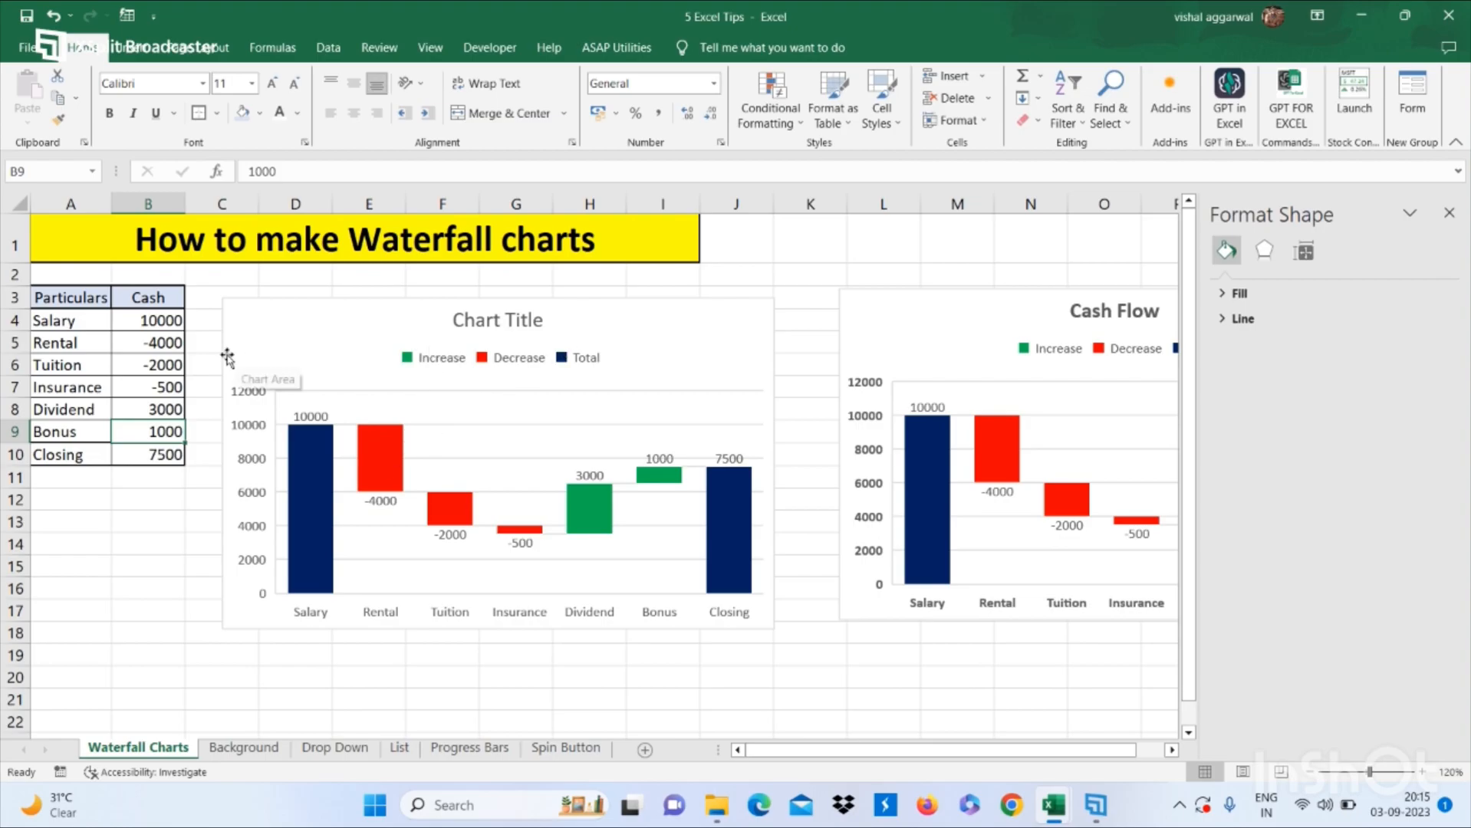
left_click(276, 328)
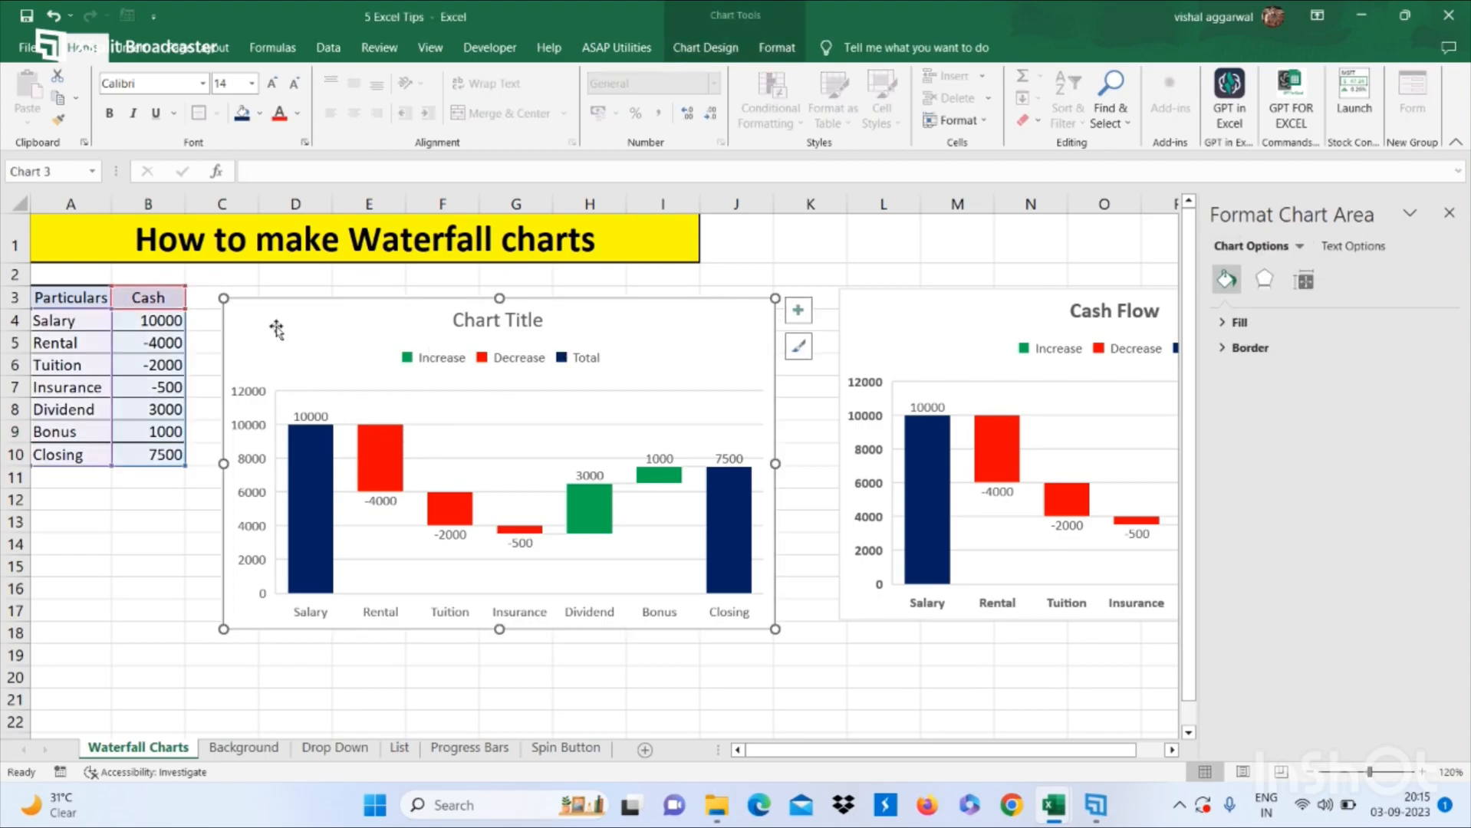
Step: On the Background sheet, start adding a sheet background and search Bing images for sports pictures
left_click(237, 759)
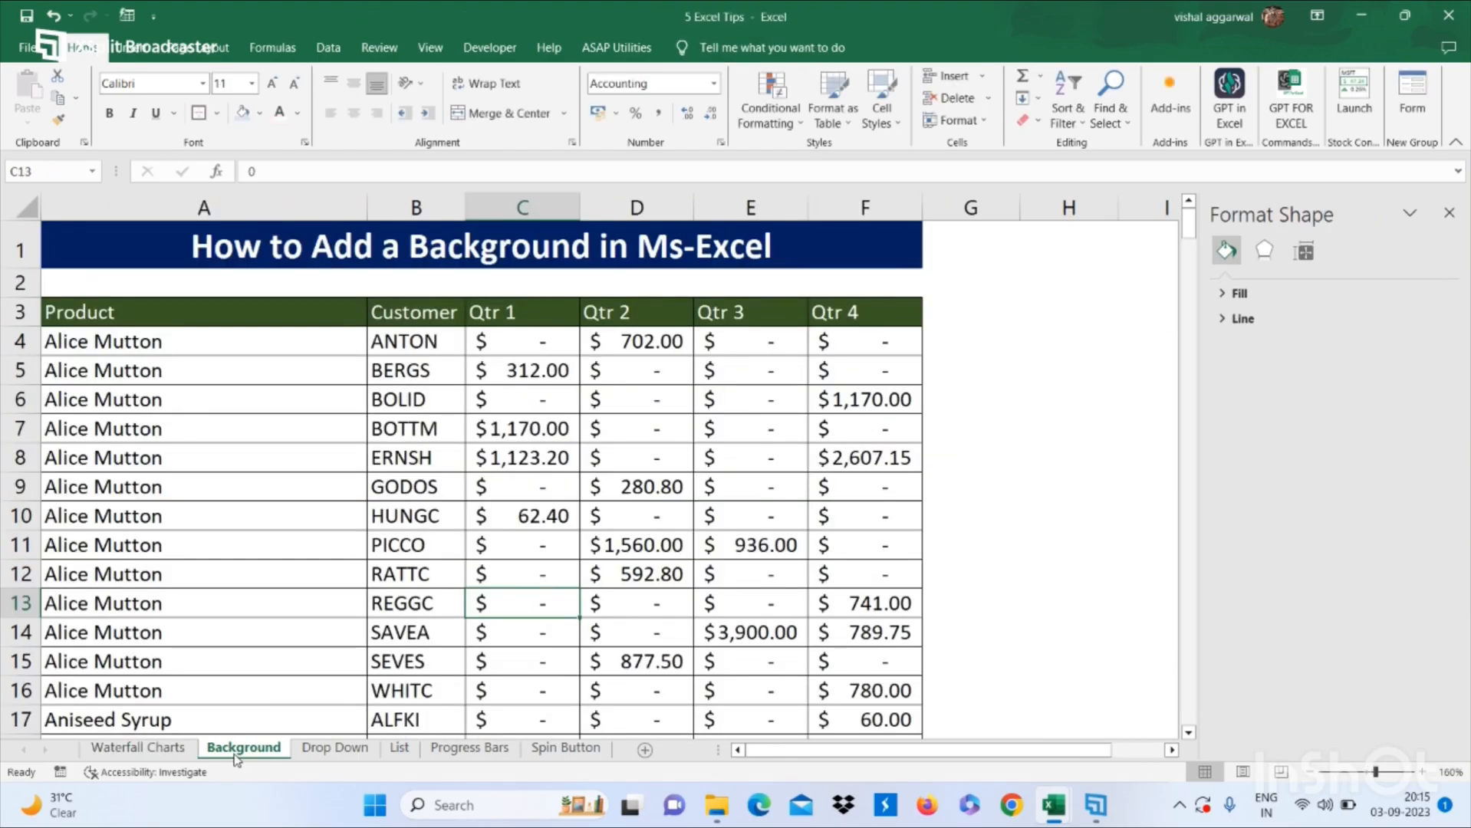
left_click(289, 312)
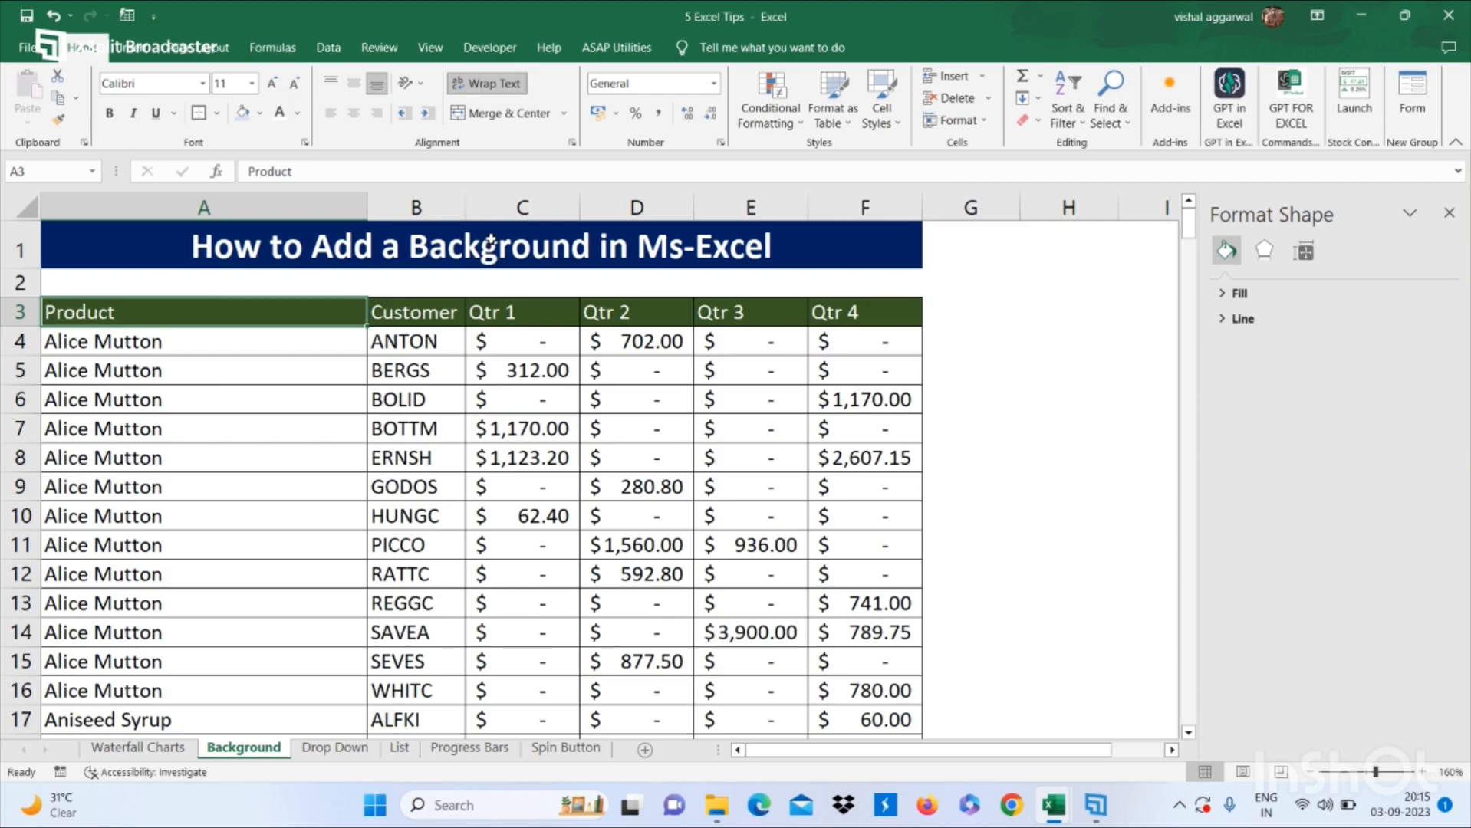
left_click(182, 56)
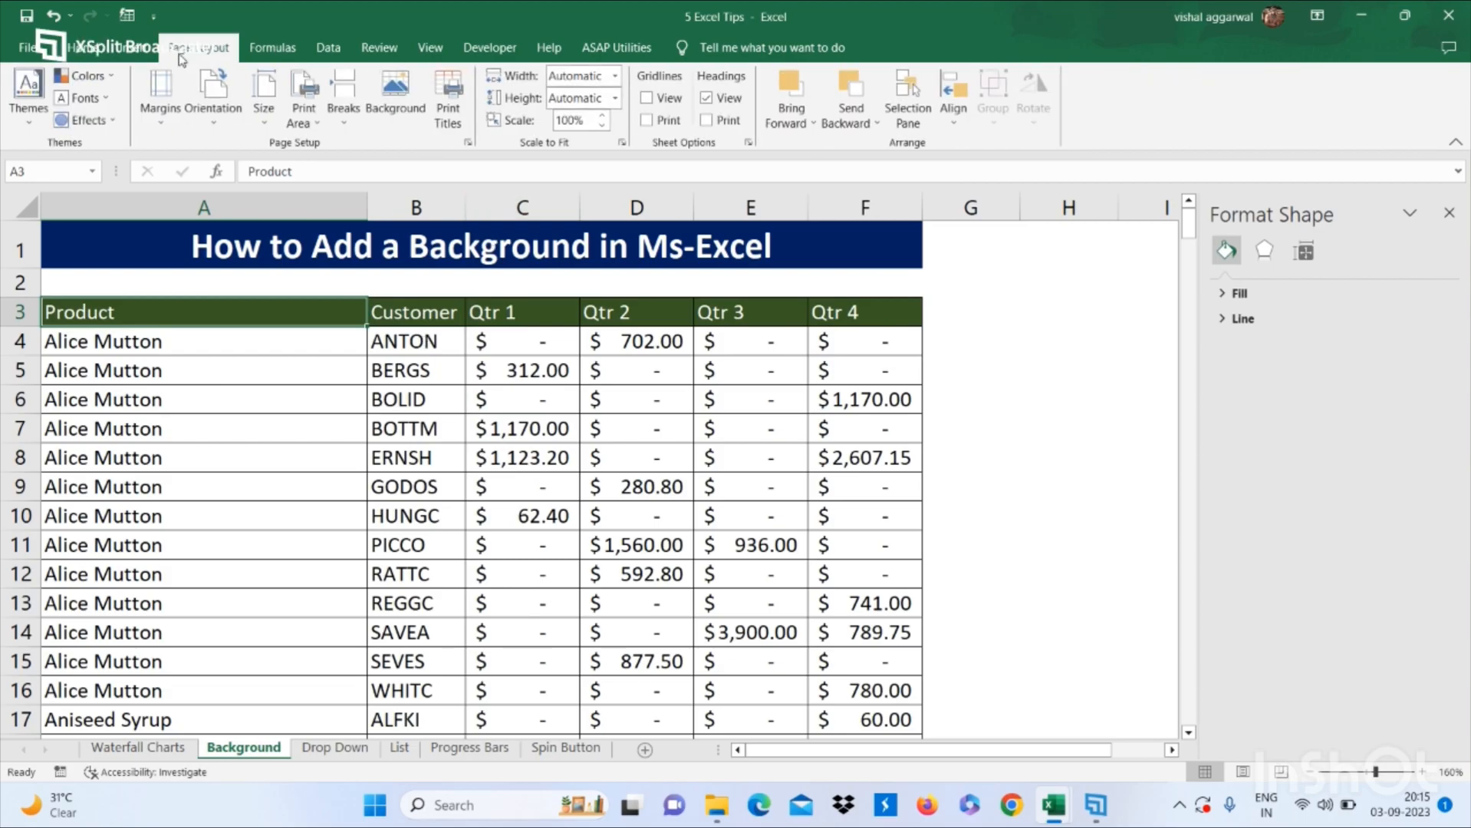
left_click(395, 135)
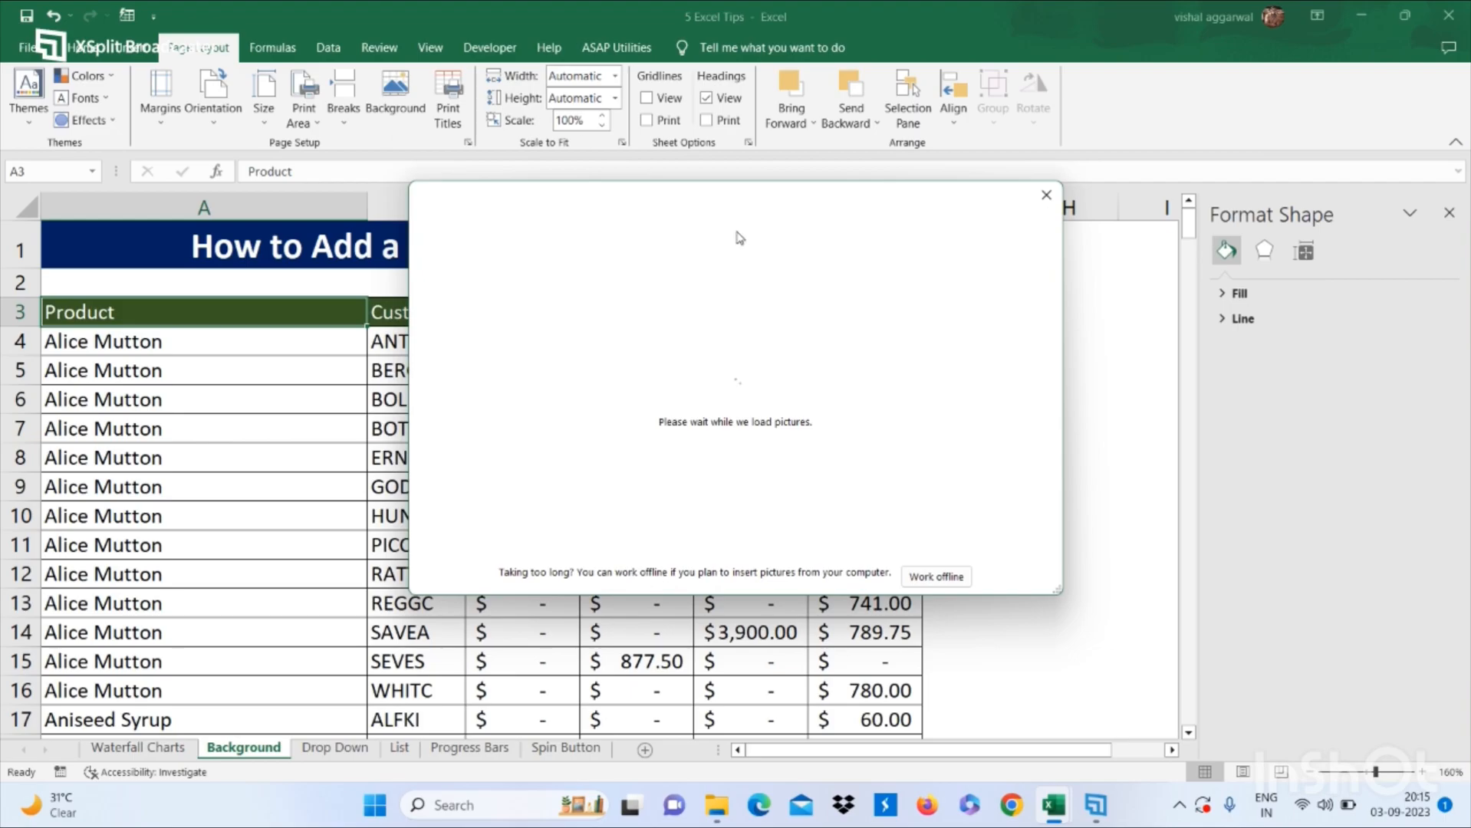
left_click(846, 350)
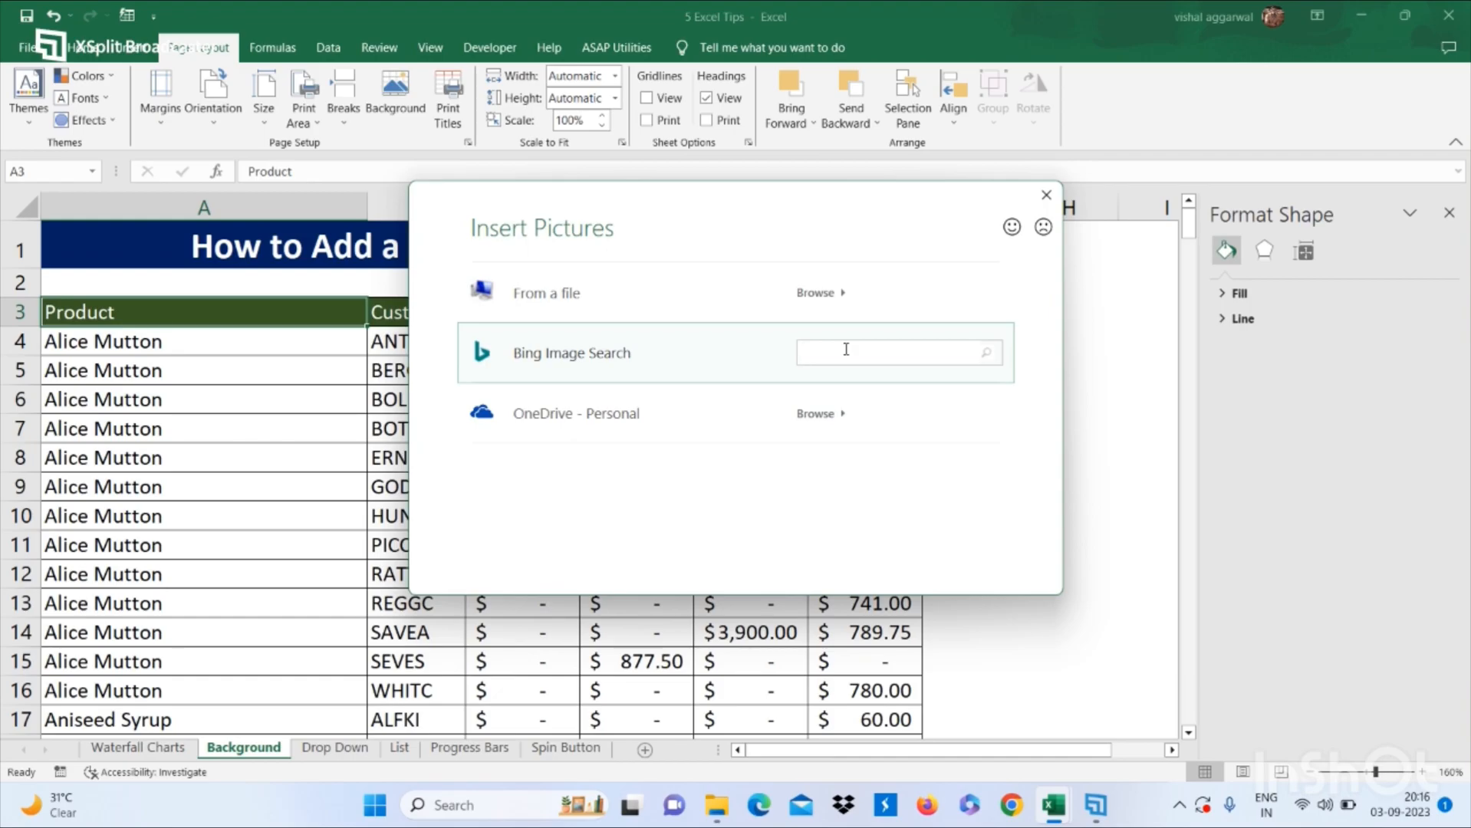
type("spo")
key("Return")
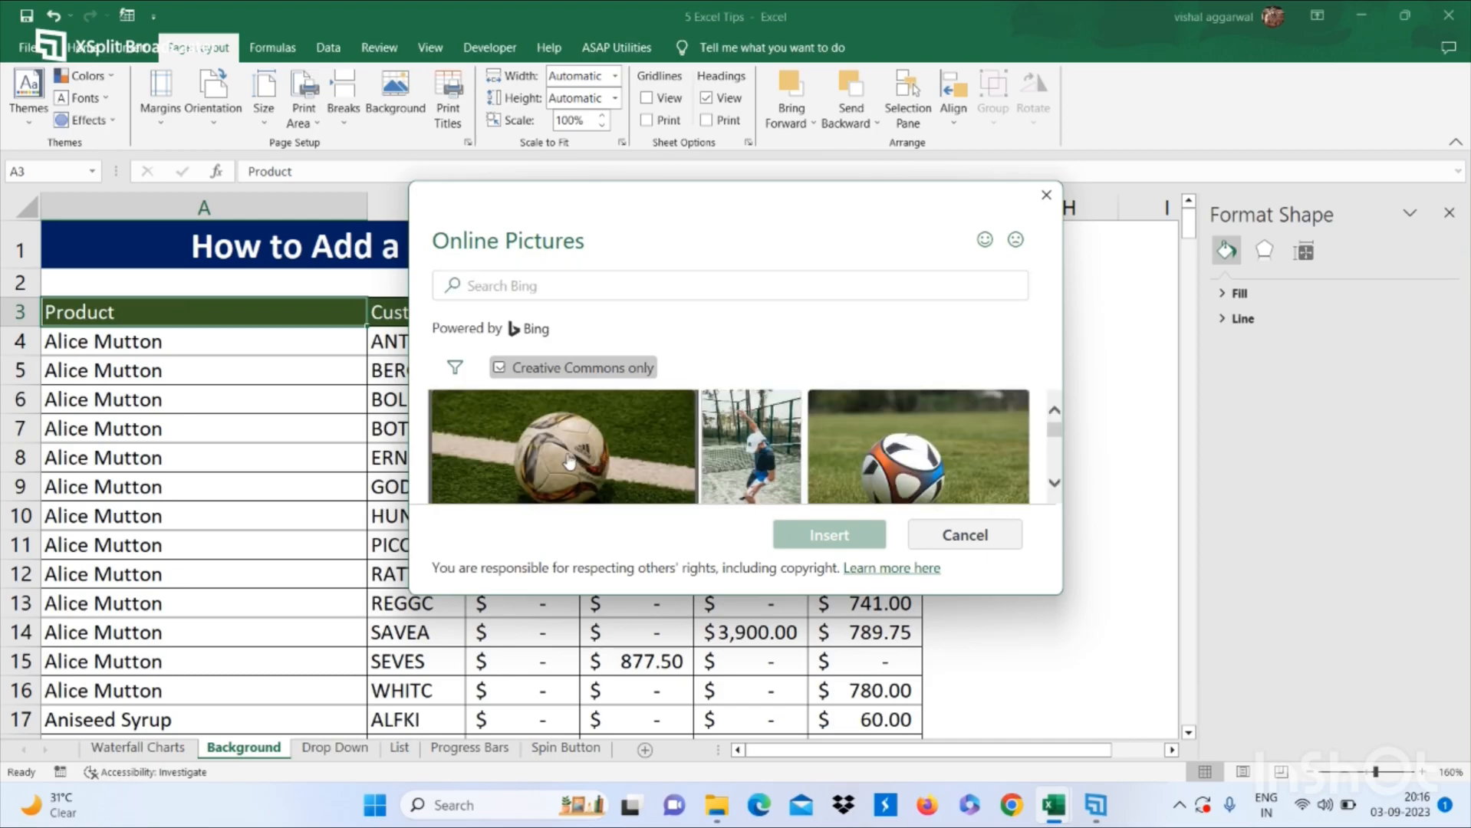
Step: Insert the multicolour sports silhouettes illustration from the image results as the sheet background, and close the Format Shape pane
scroll(569, 460, "down", 10)
scroll(568, 461, "down", 10)
scroll(568, 460, "down", 10)
scroll(569, 460, "down", 10)
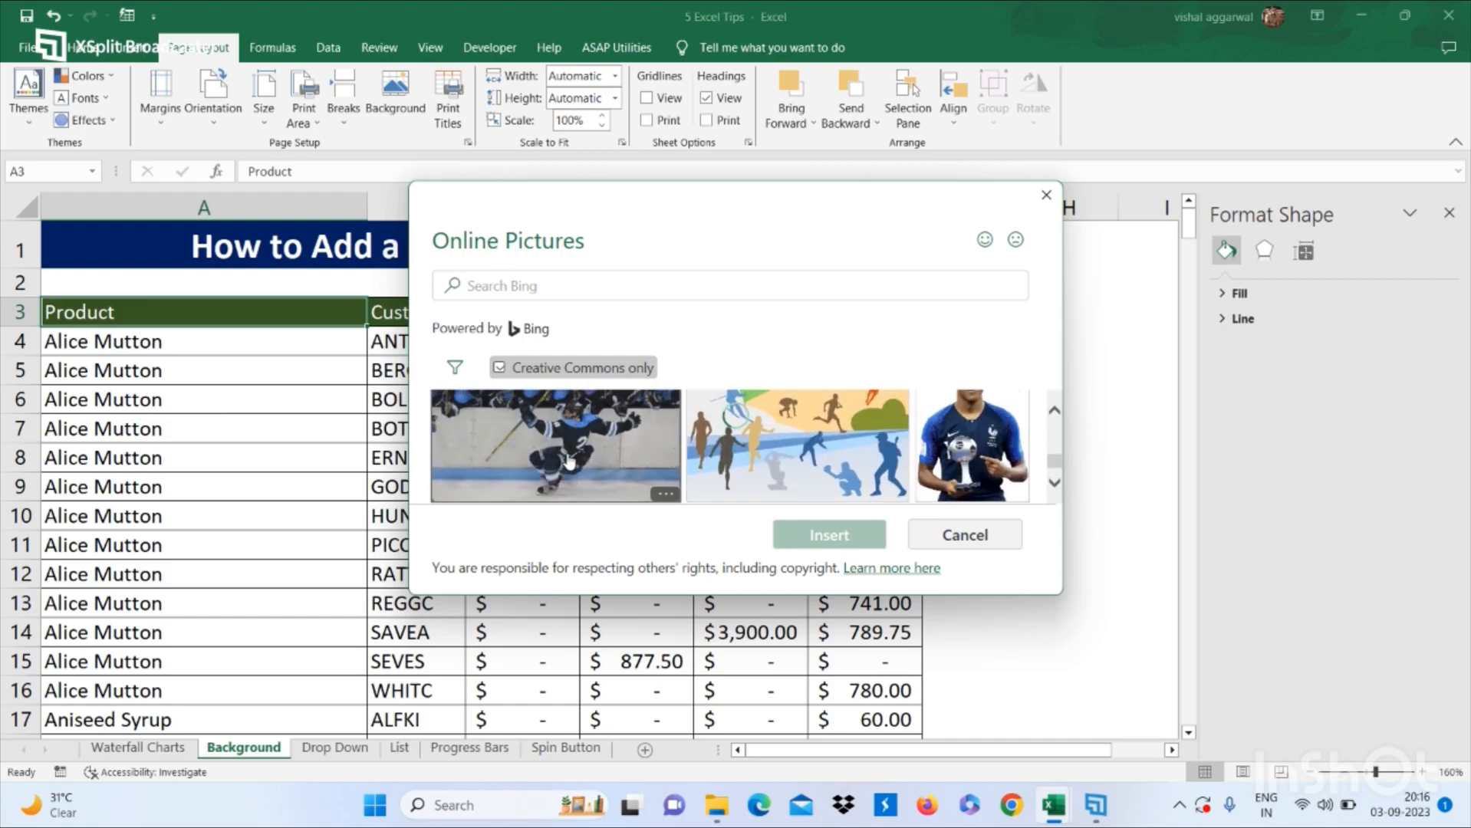
left_click(832, 445)
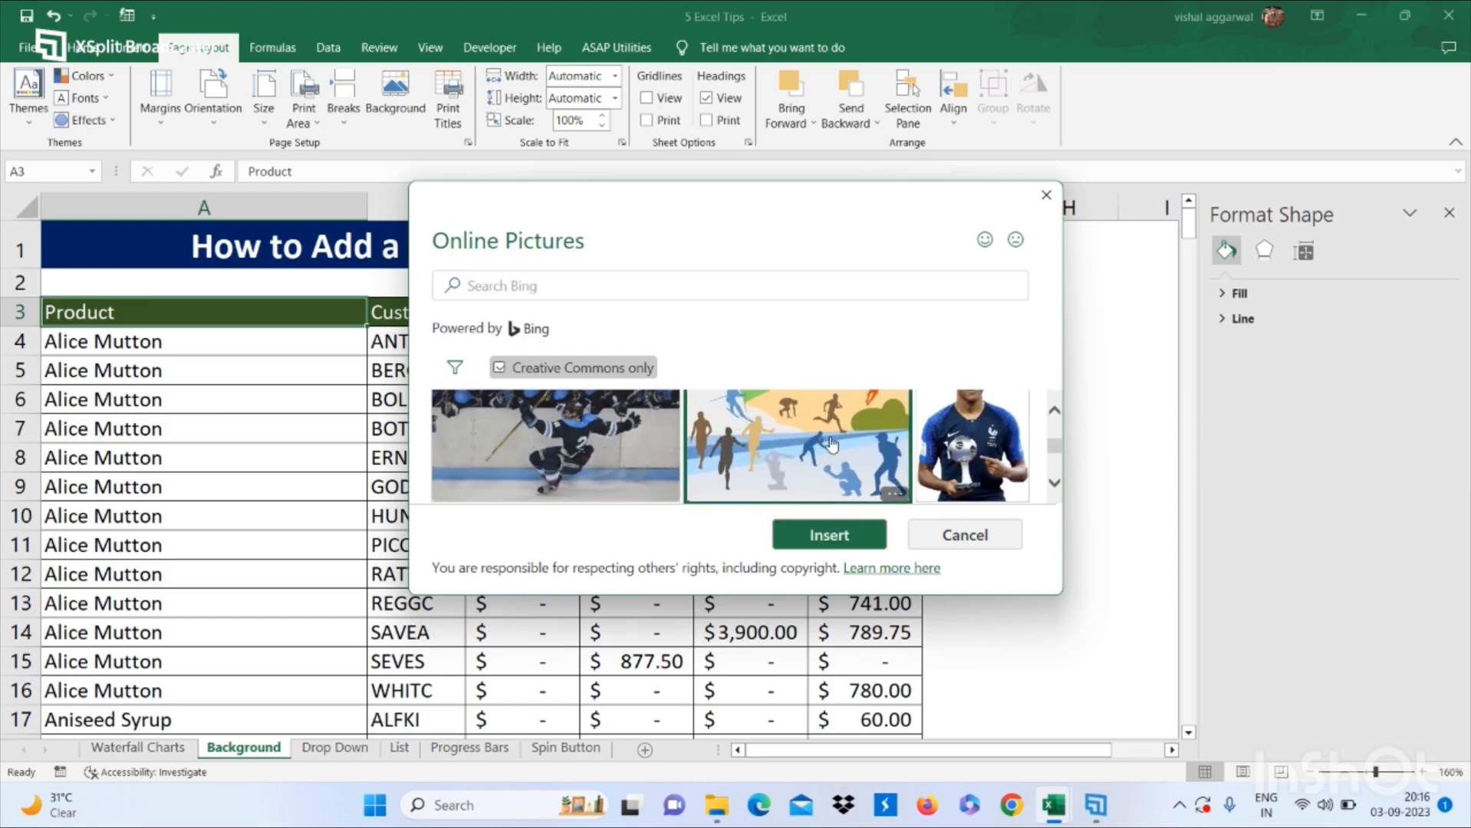
left_click(815, 534)
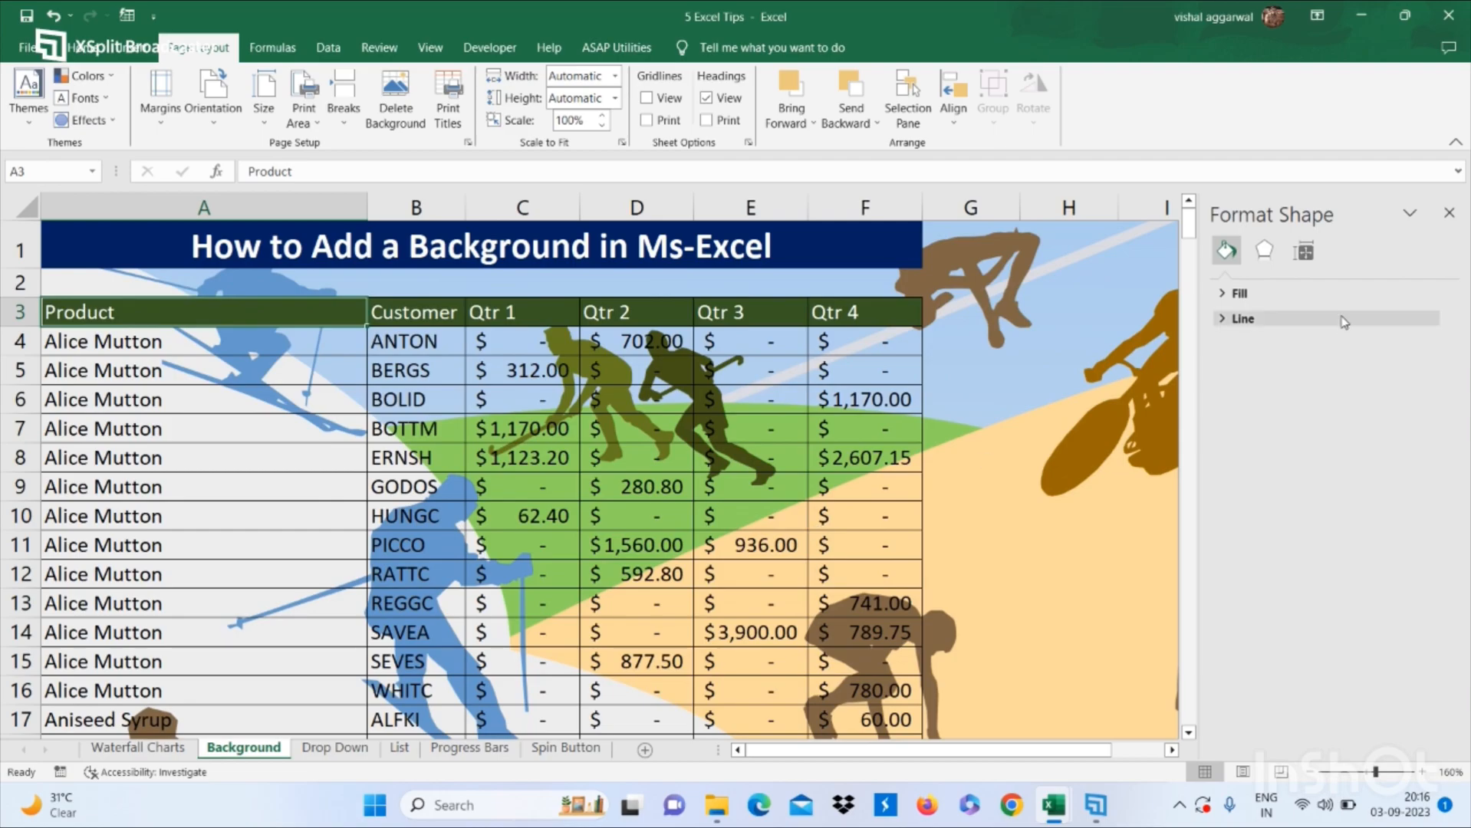
left_click(1447, 214)
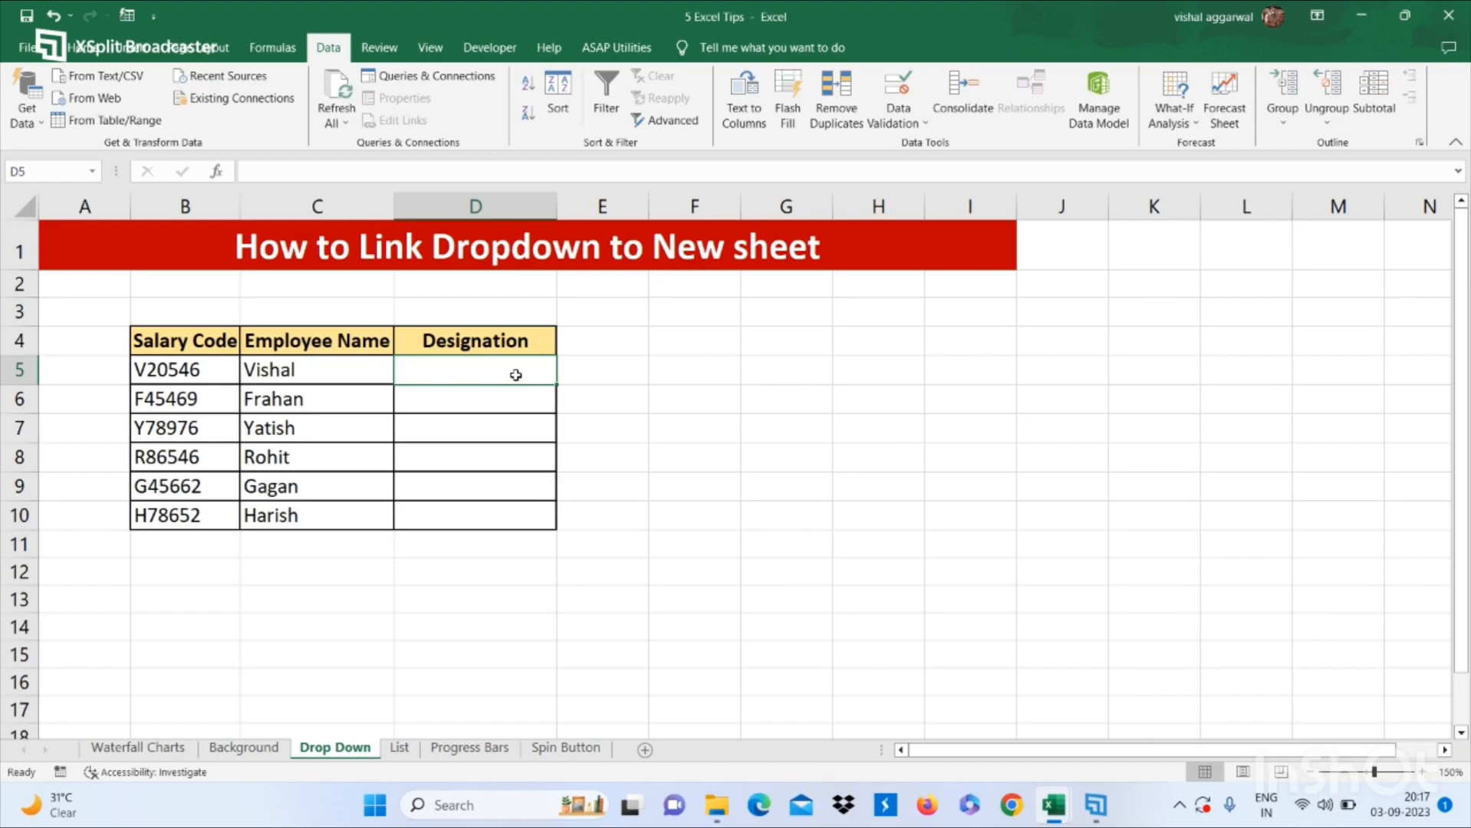
Step: On the List sheet, check the range name assigned to the designations in A2:A6
left_click(398, 749)
left_click(136, 264)
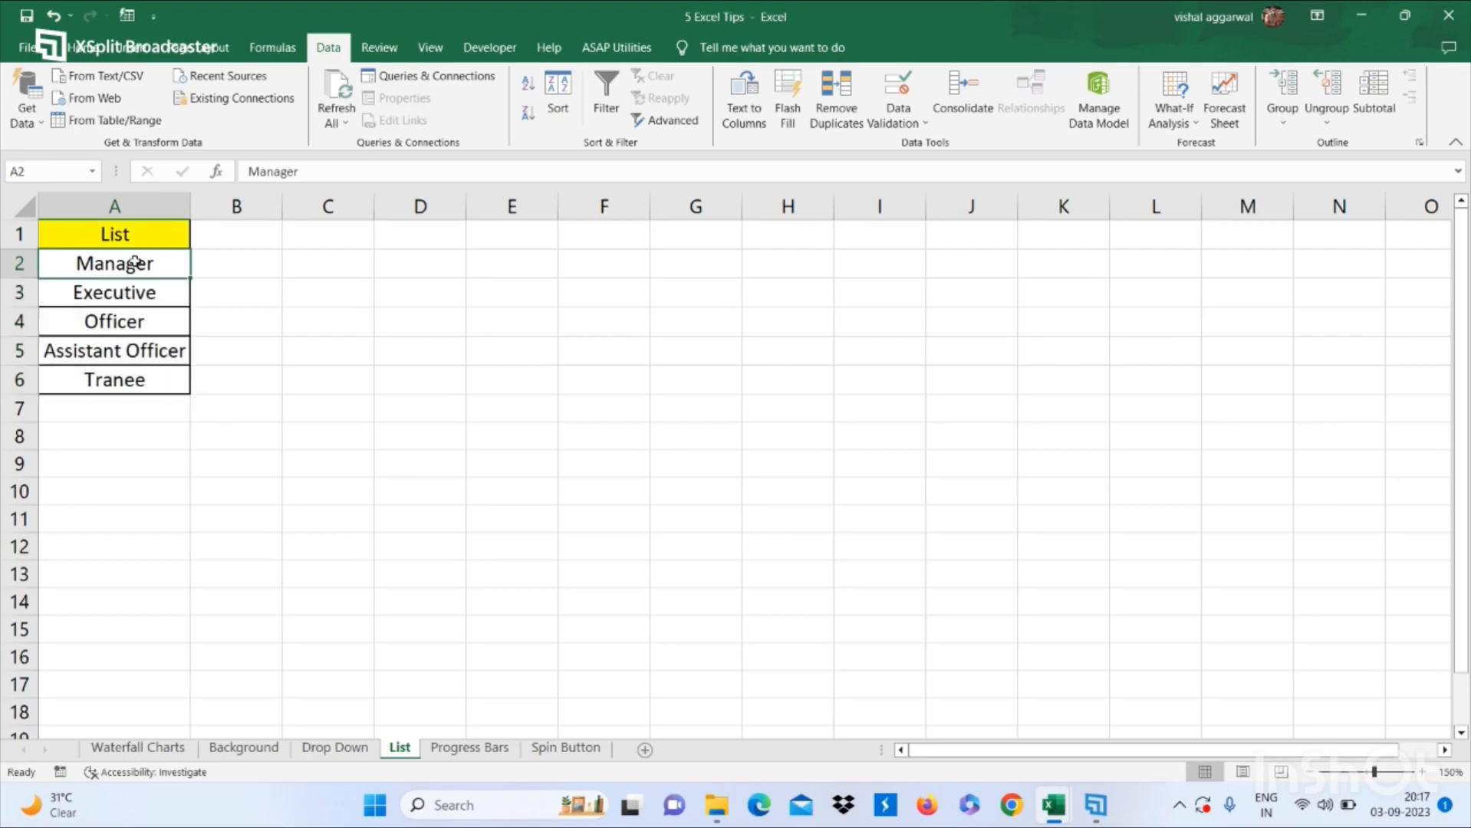
left_click(100, 371, "shift")
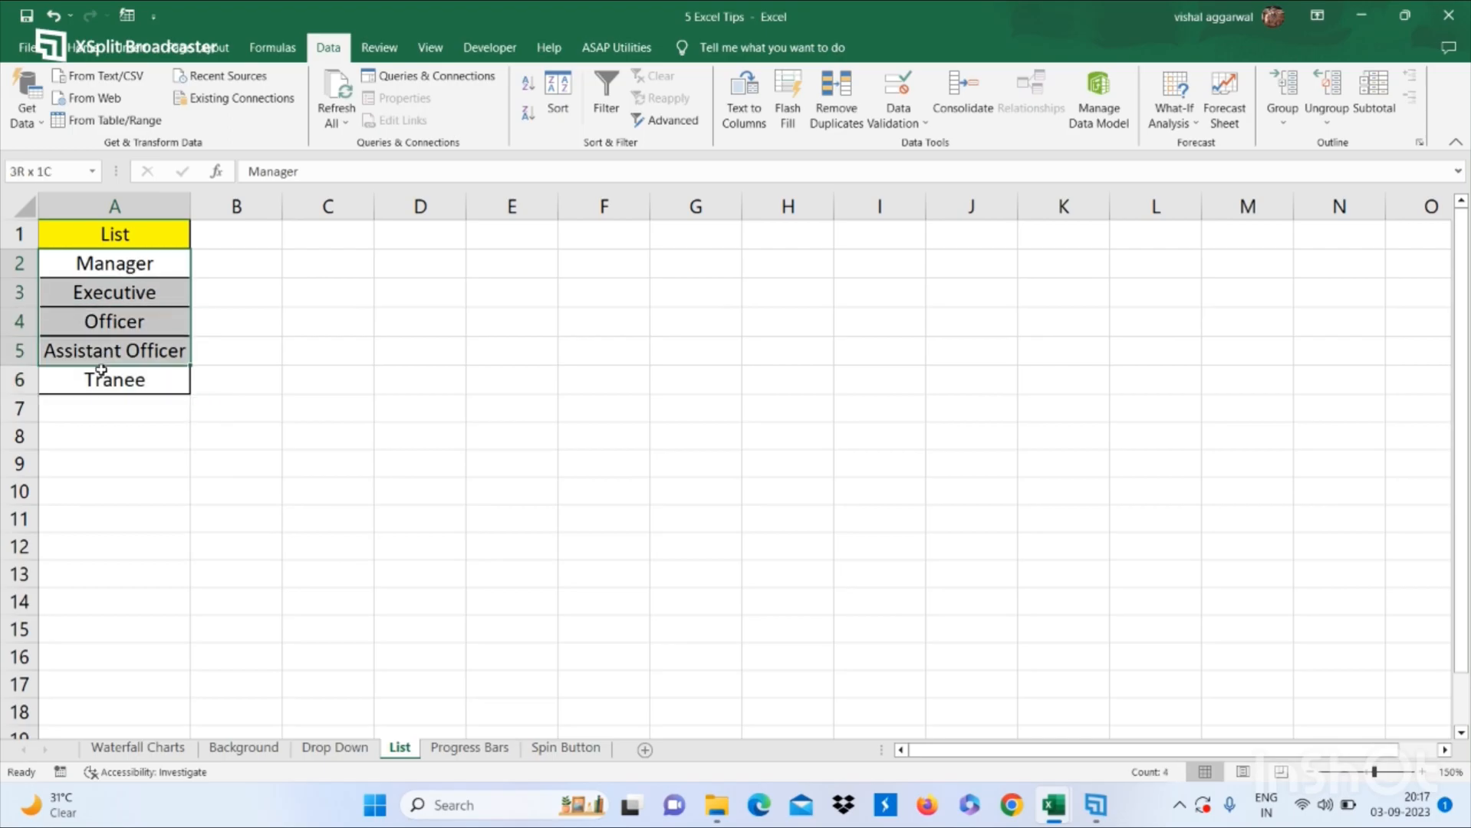
left_click(48, 172)
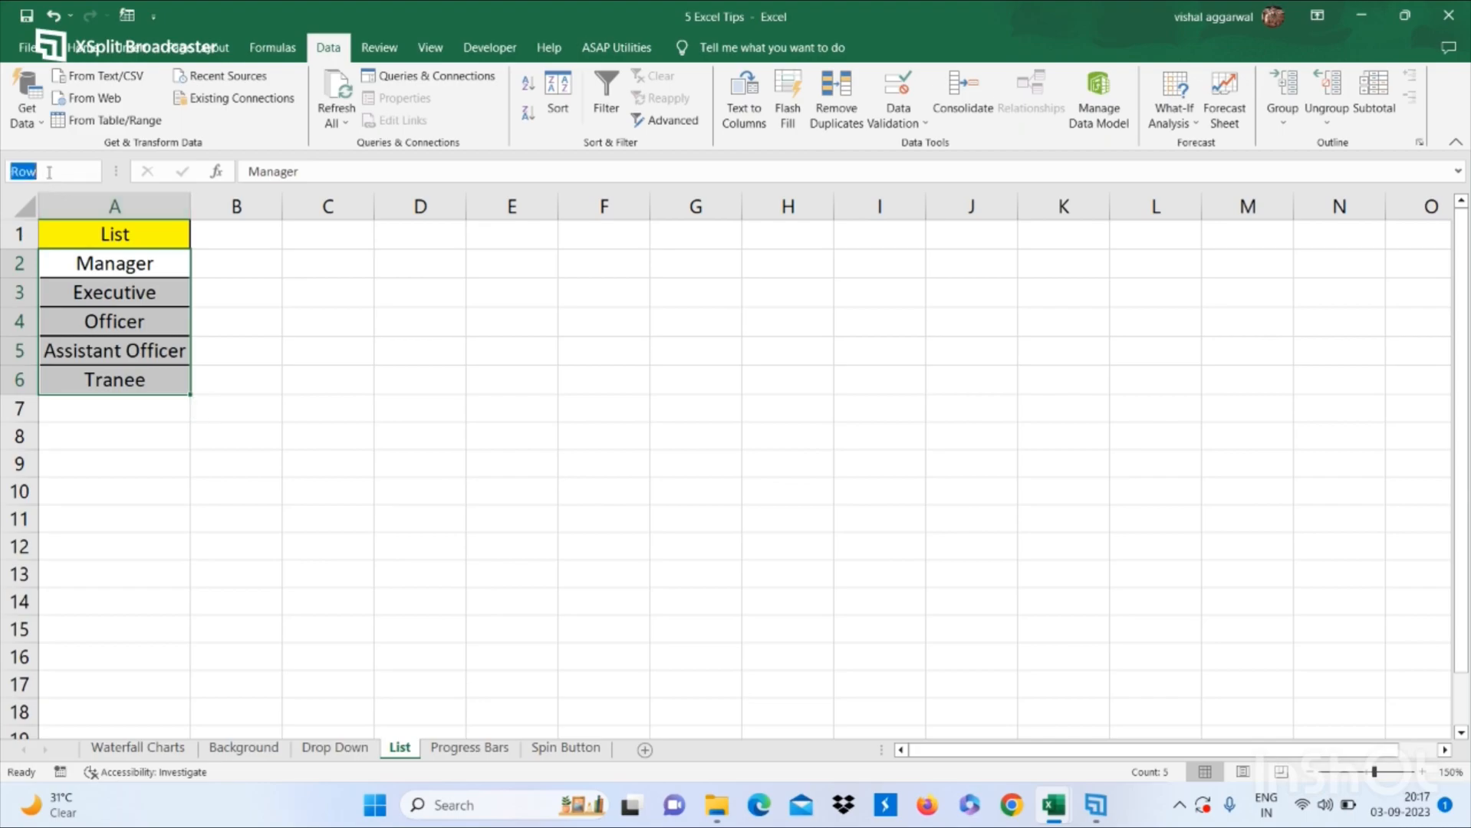
left_click(215, 342)
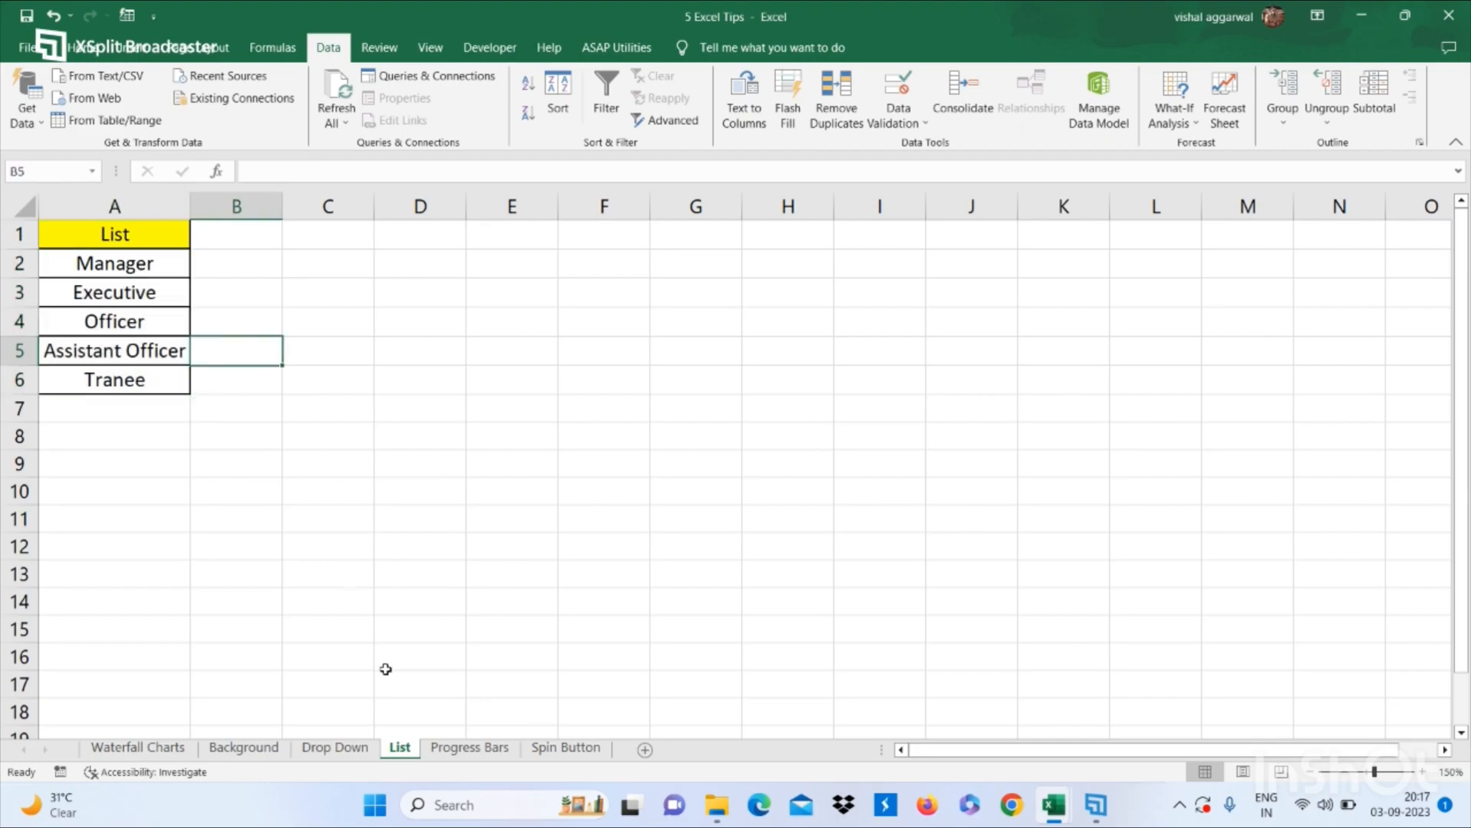
Step: On the Drop Down sheet, add List data validation to Designation cell D5 with the source =row
left_click(335, 748)
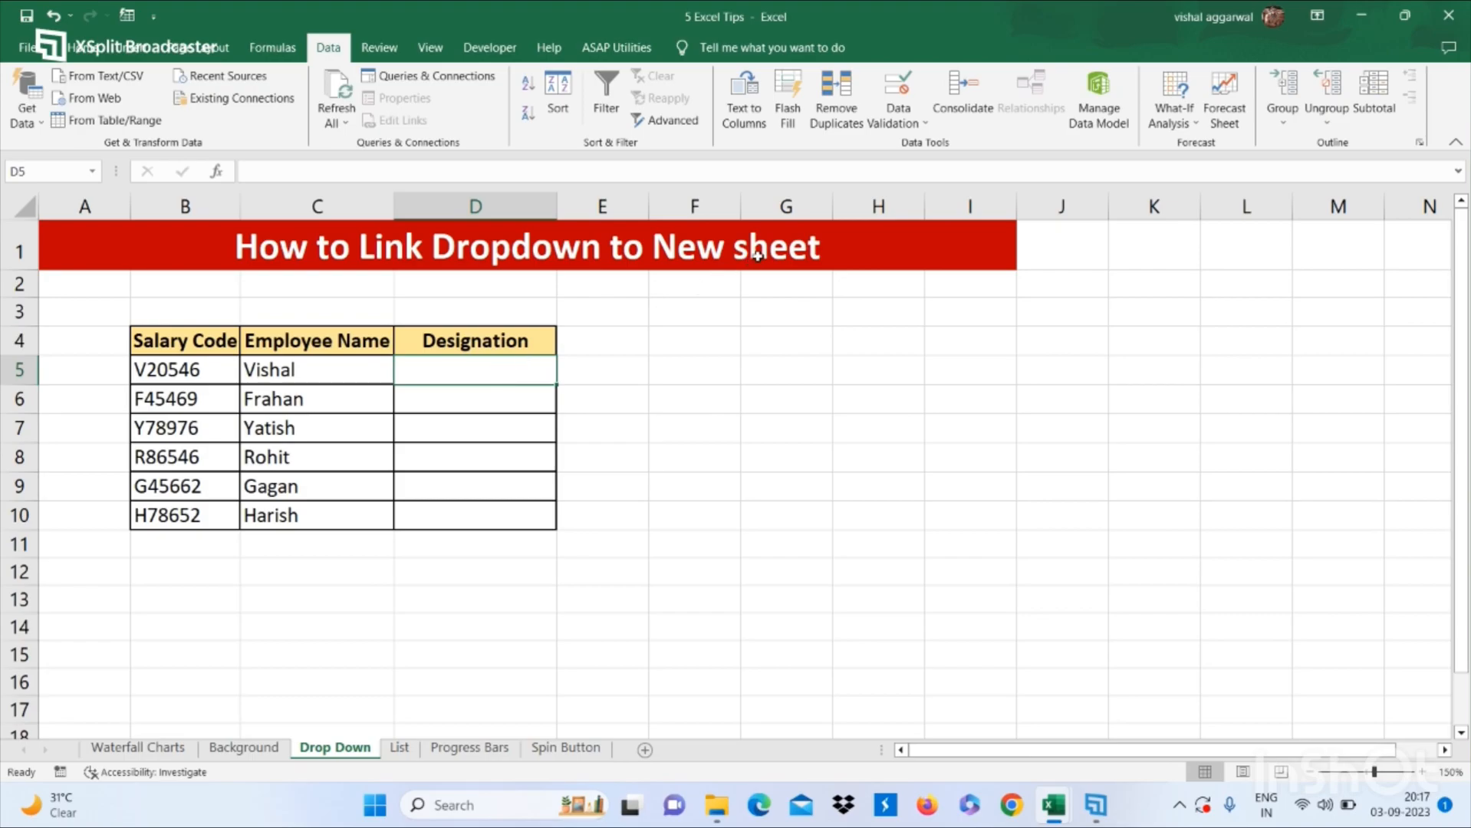
left_click(885, 127)
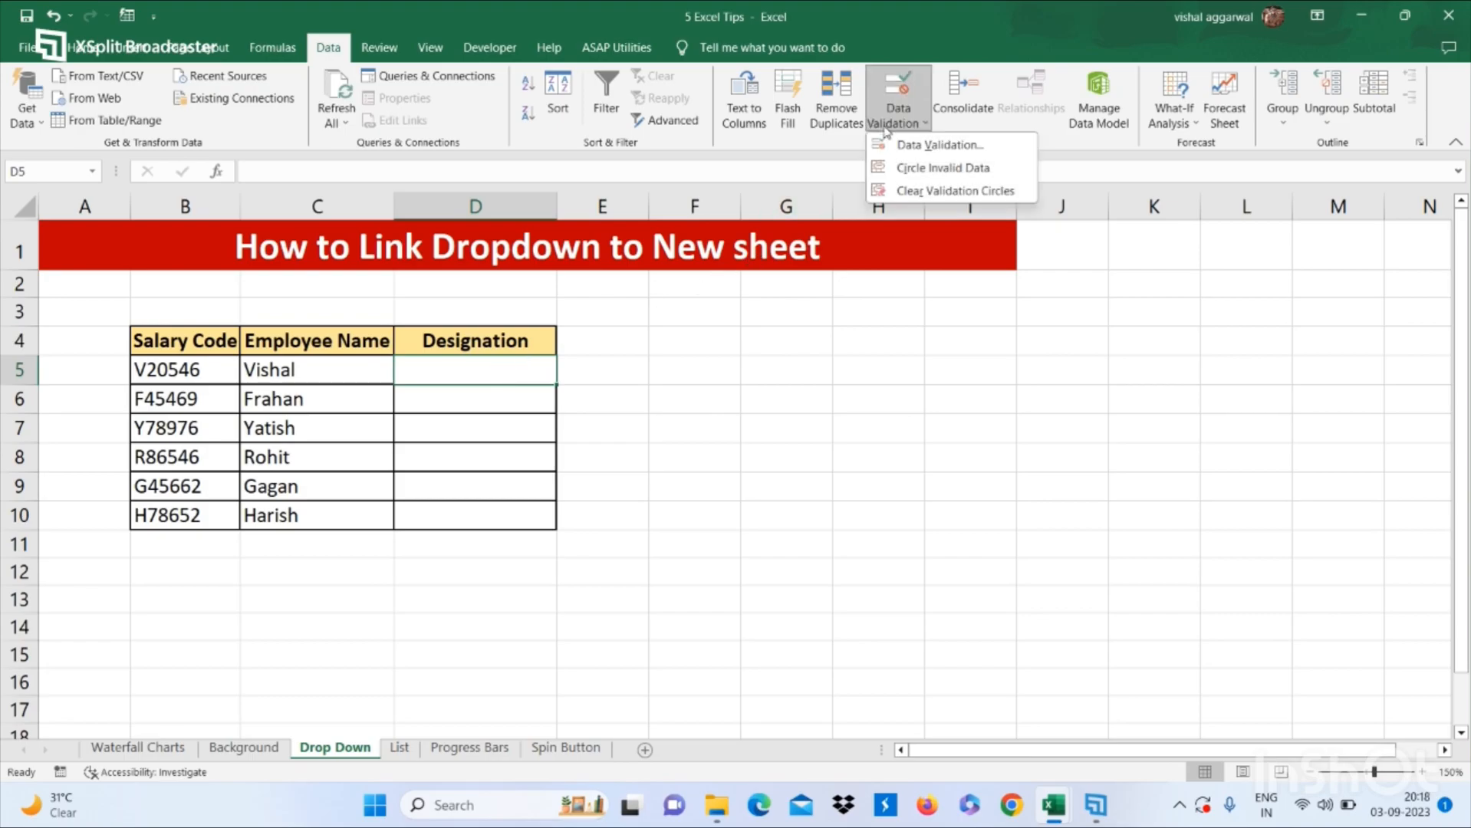
left_click(899, 145)
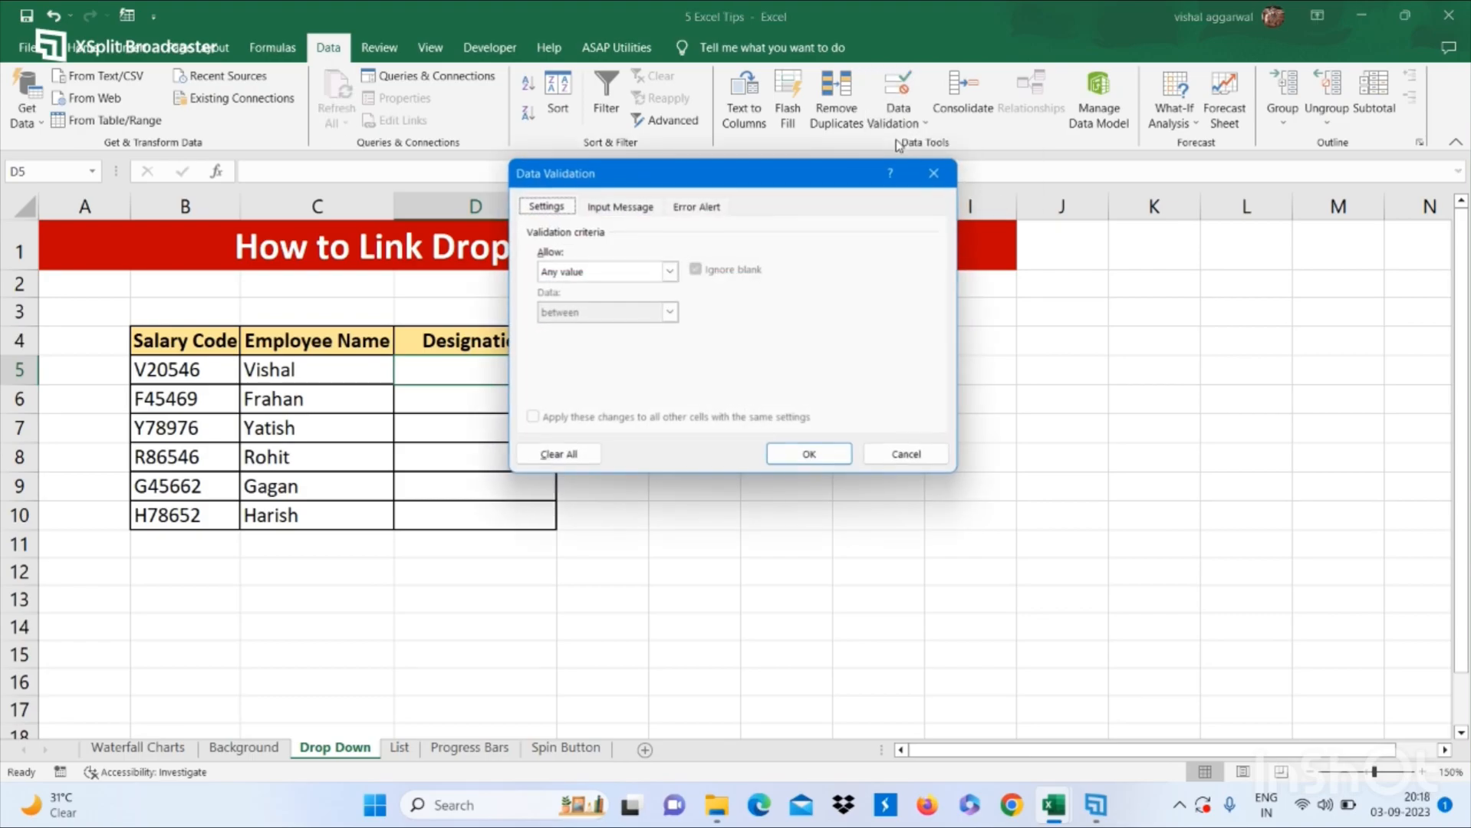
left_click(621, 280)
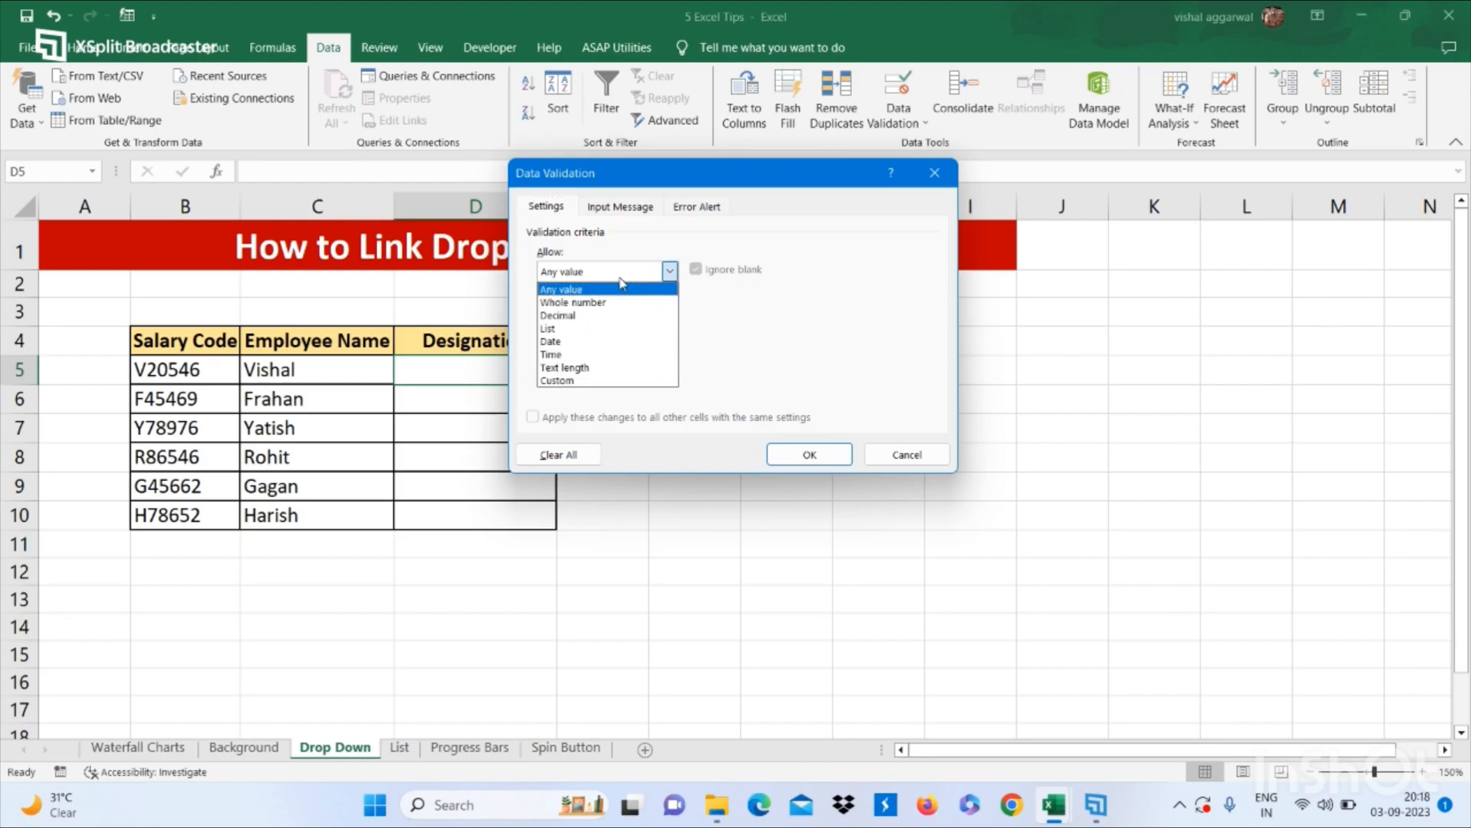
left_click(594, 329)
left_click(611, 351)
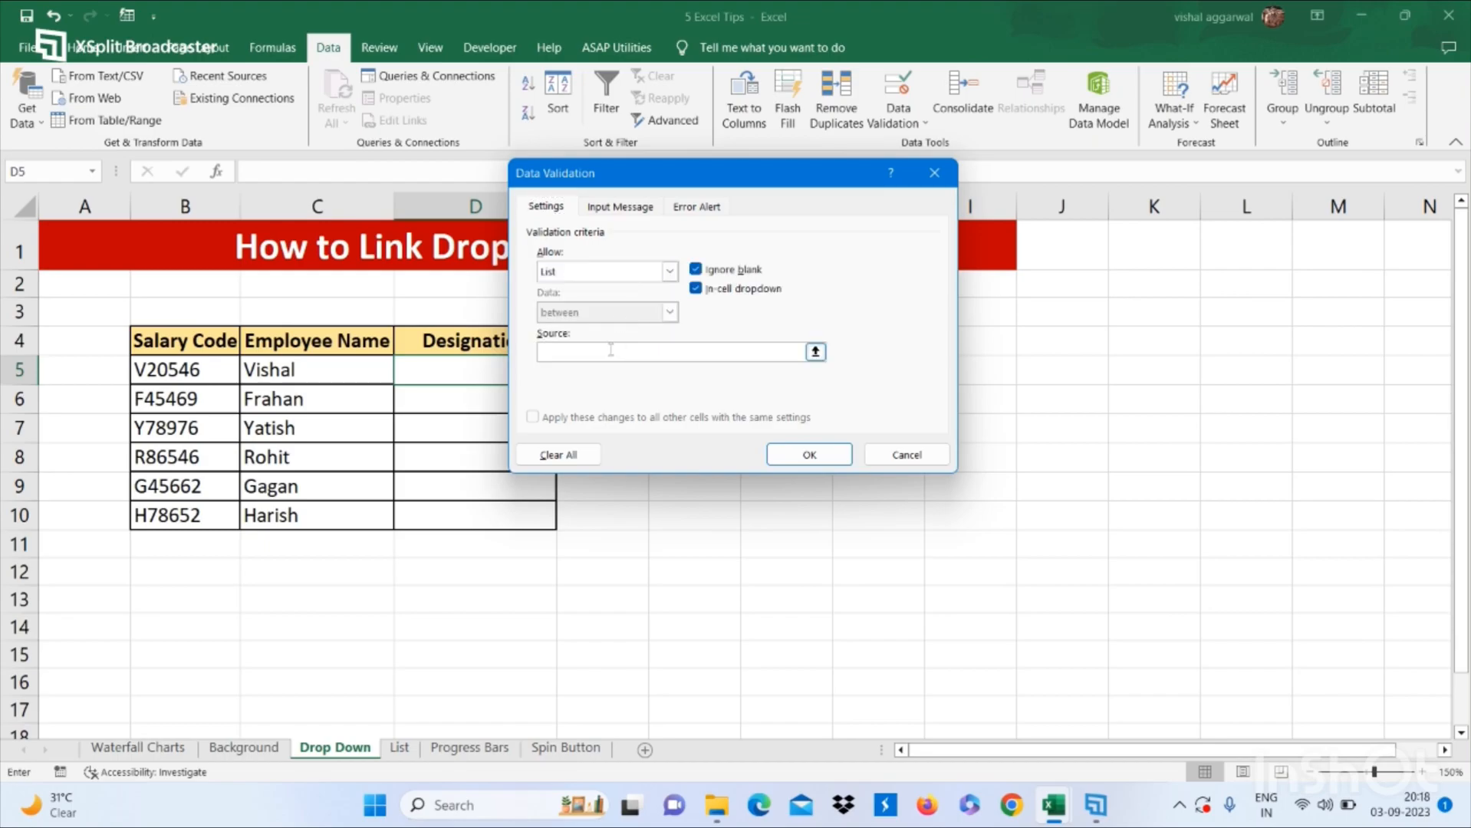
type("=row")
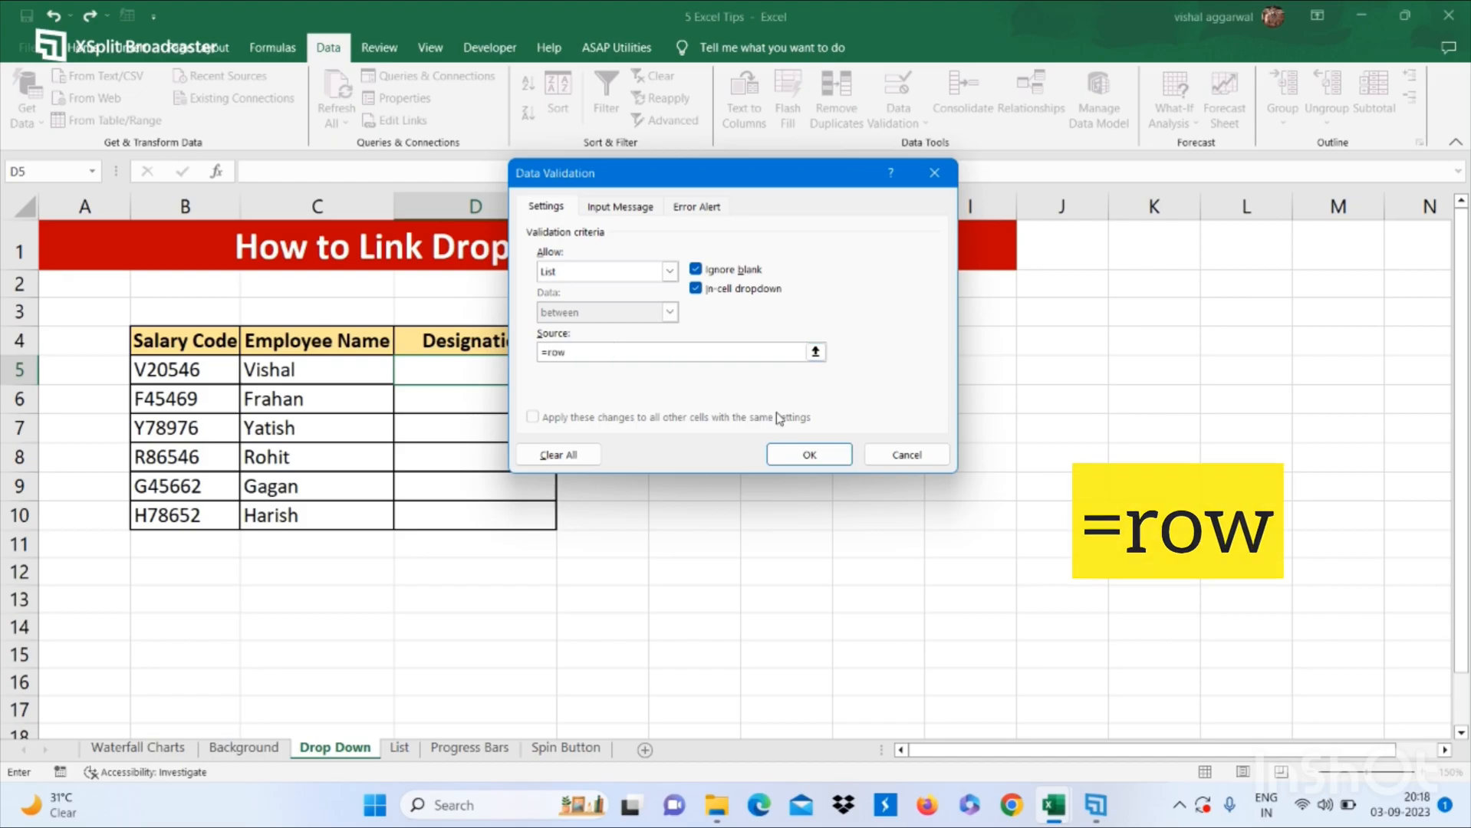
left_click(781, 448)
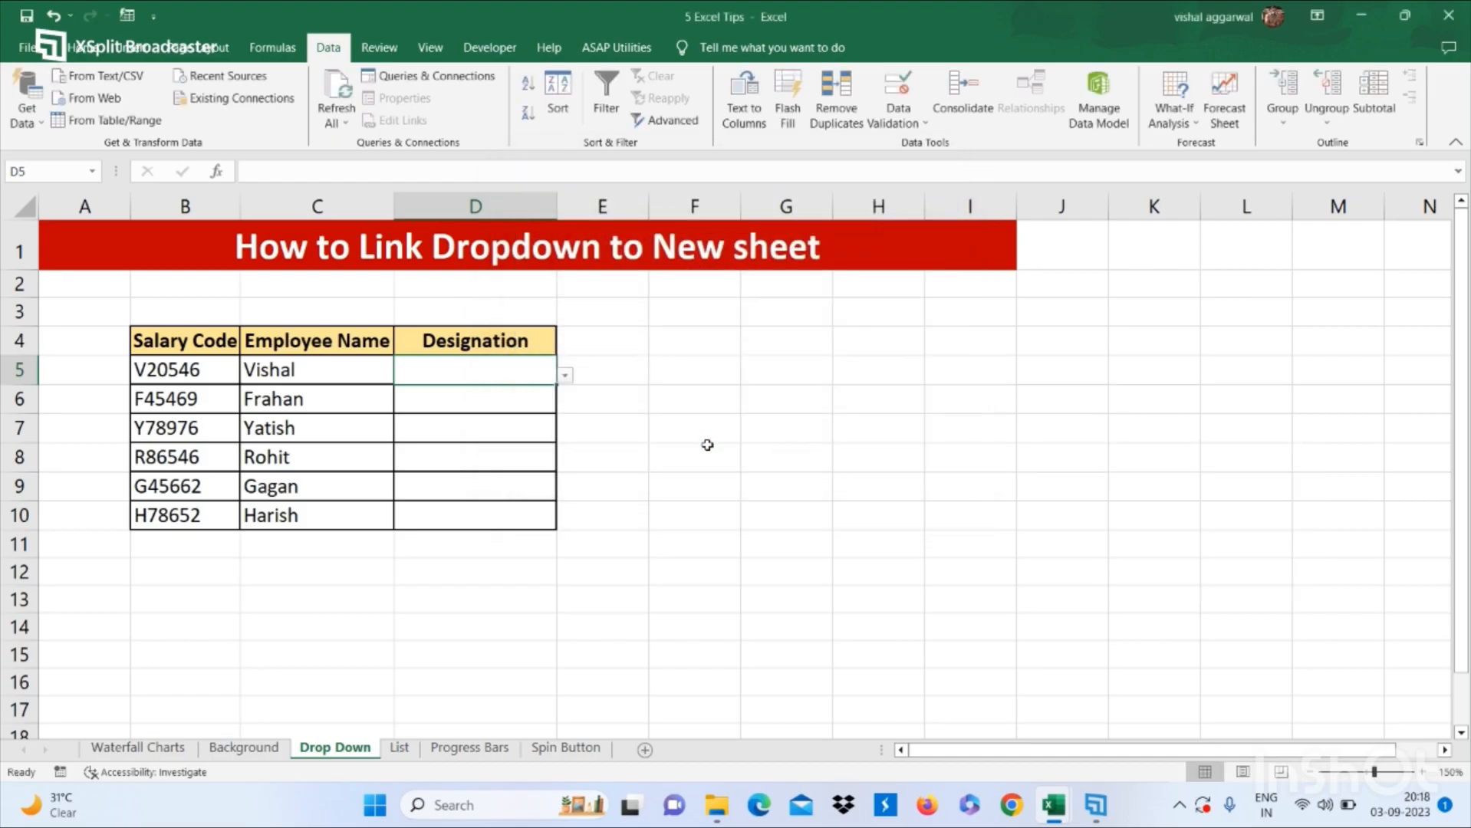
Step: Choose Manager from the dropdown in D5 and fill the cell down through D10
left_click(572, 378)
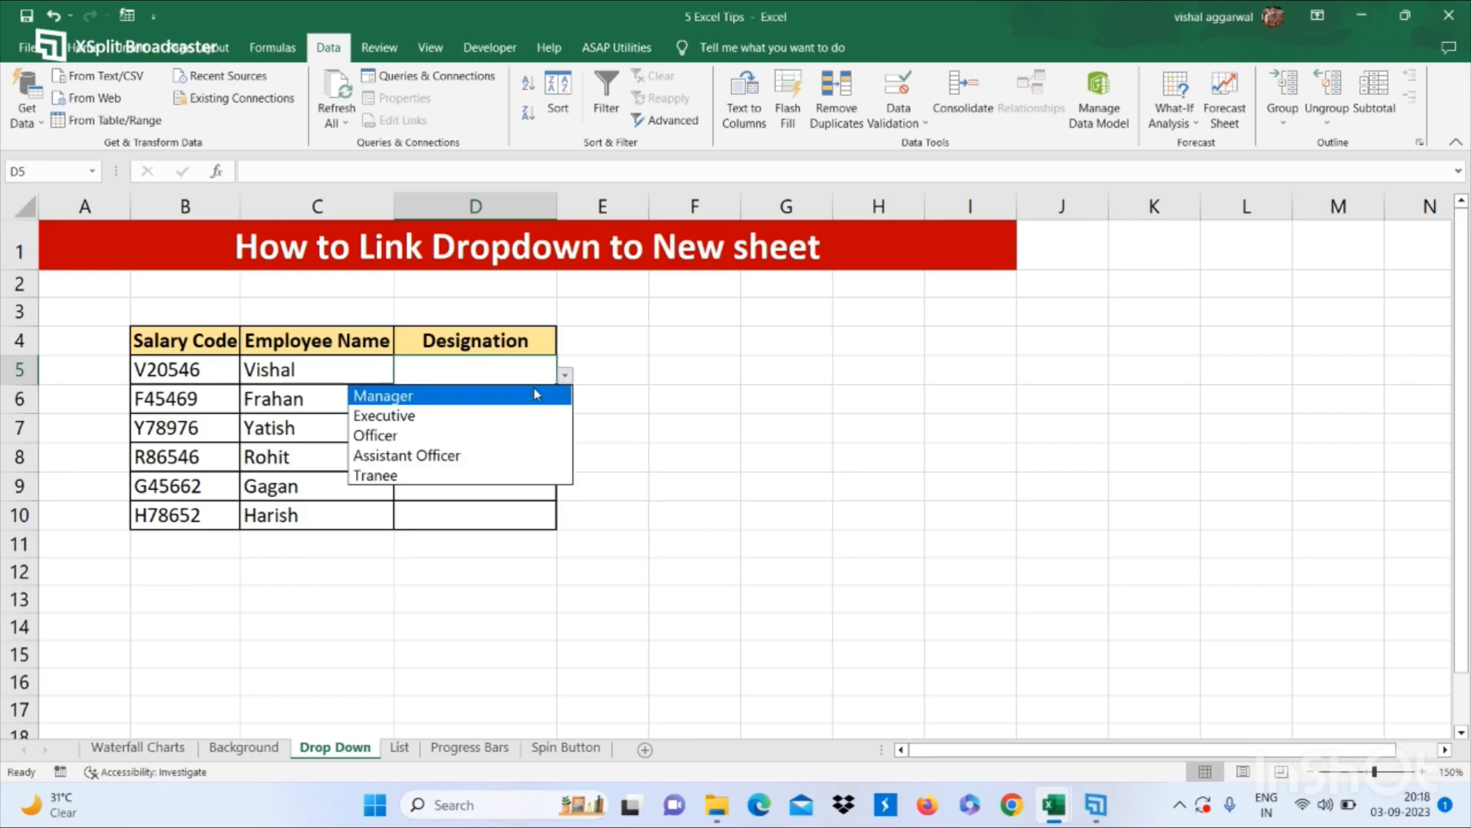
left_click(512, 401)
left_click(510, 399)
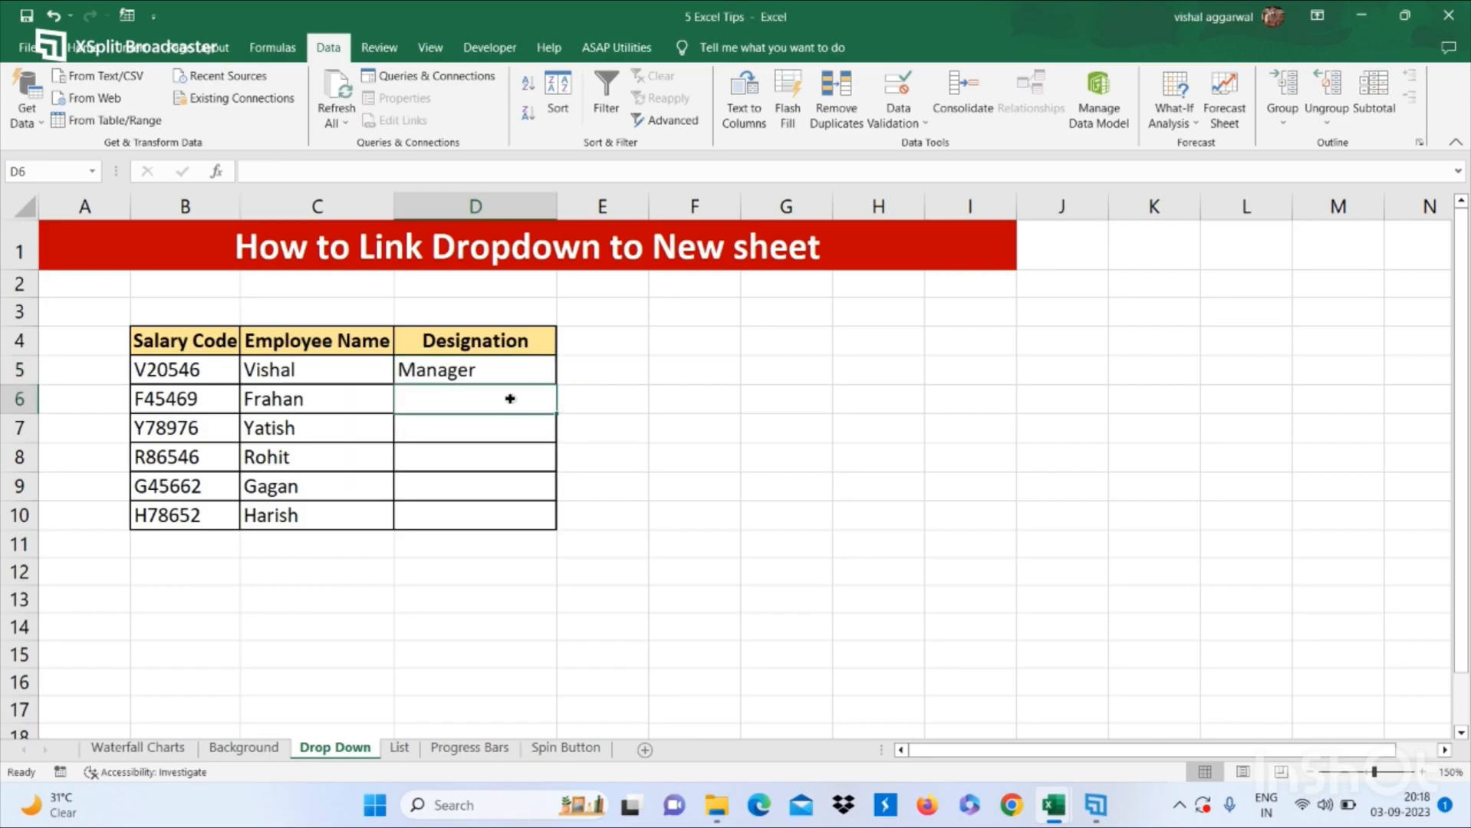
left_click_drag(532, 377, 502, 509)
key("ctrl+d")
Step: Use the Designation dropdowns to set D6 to Executive and D7 to Officer
left_click(533, 404)
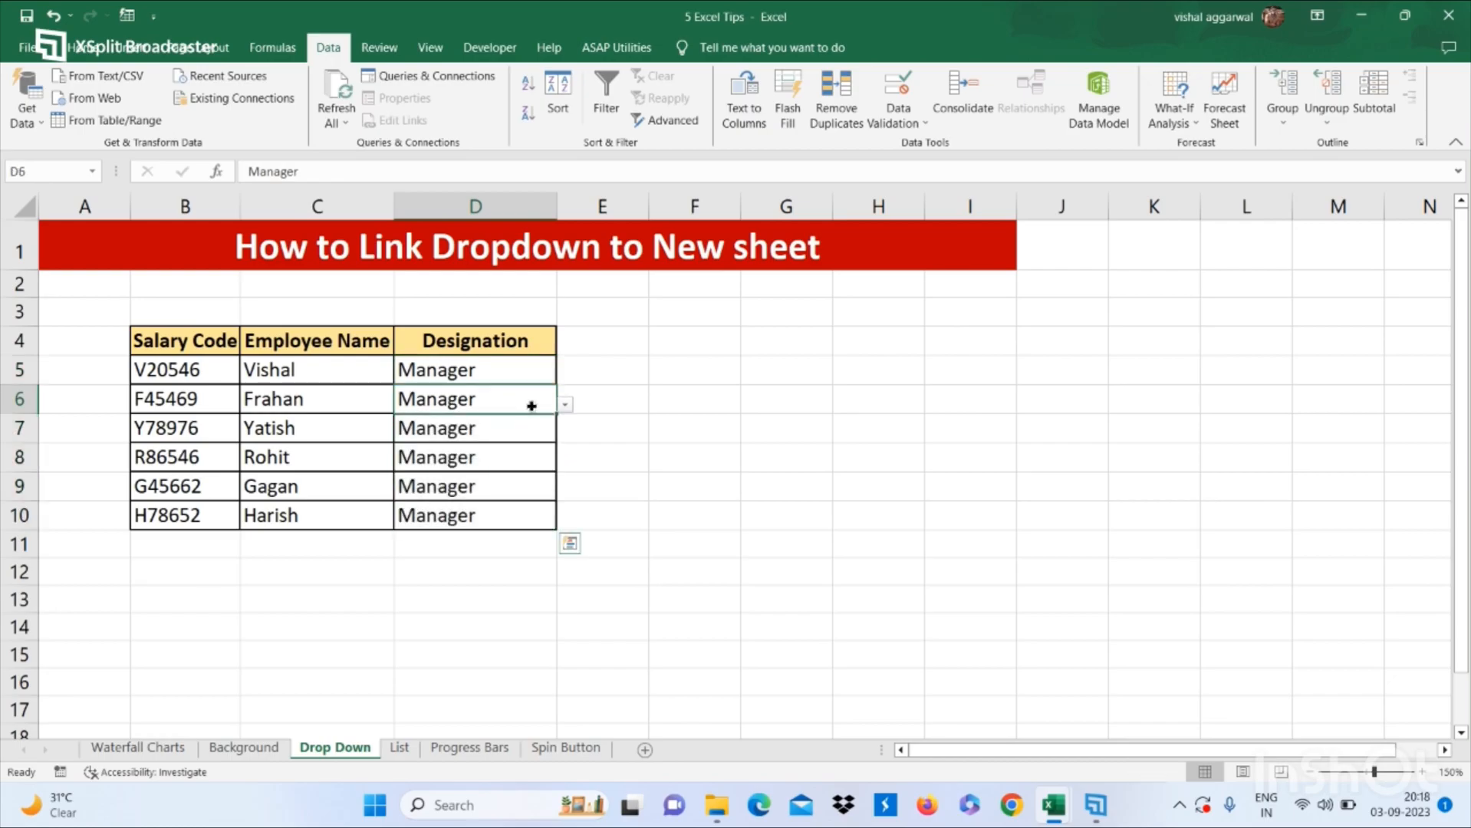
left_click(567, 406)
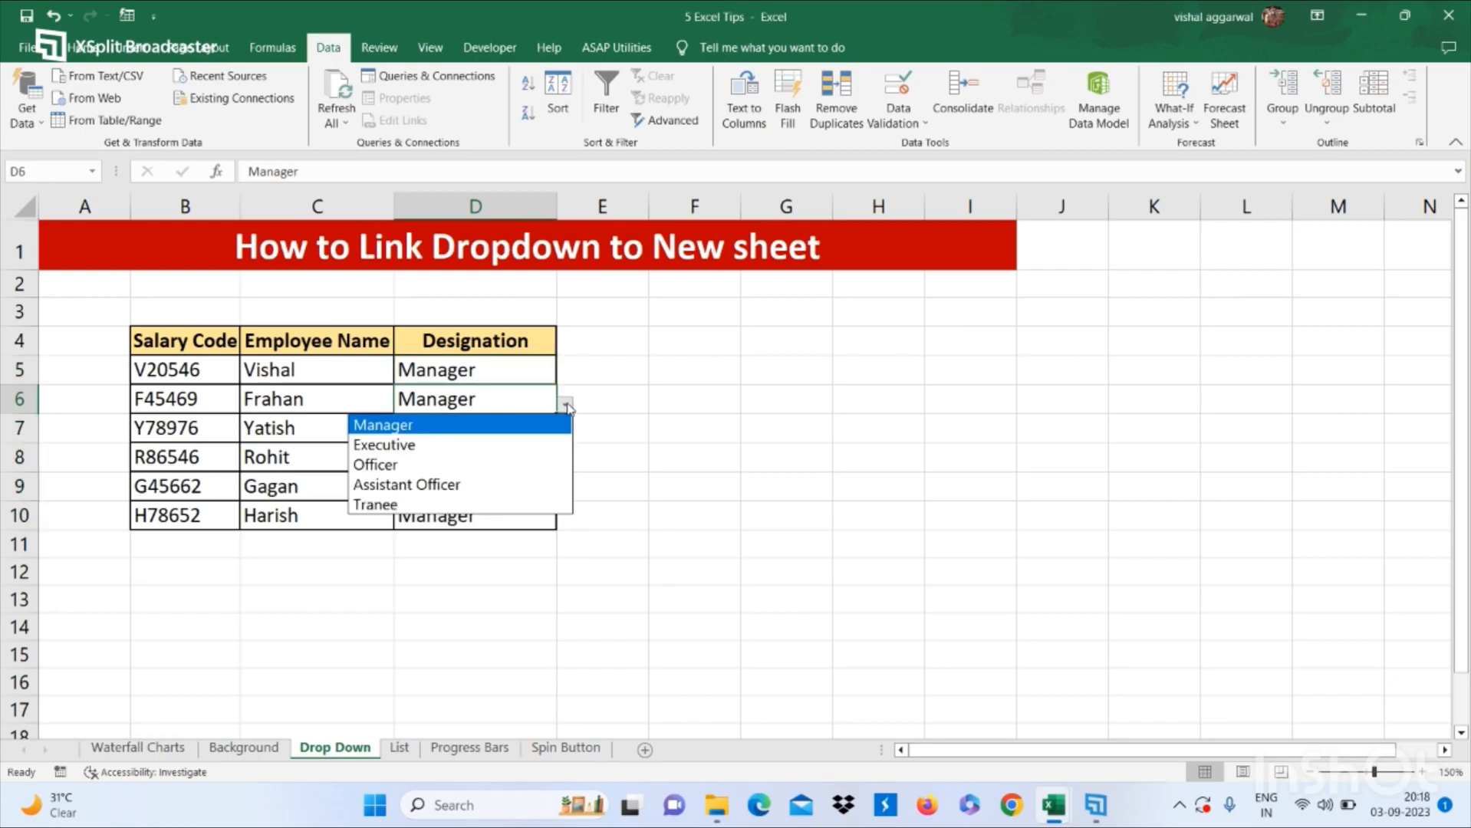
left_click(499, 446)
left_click(486, 430)
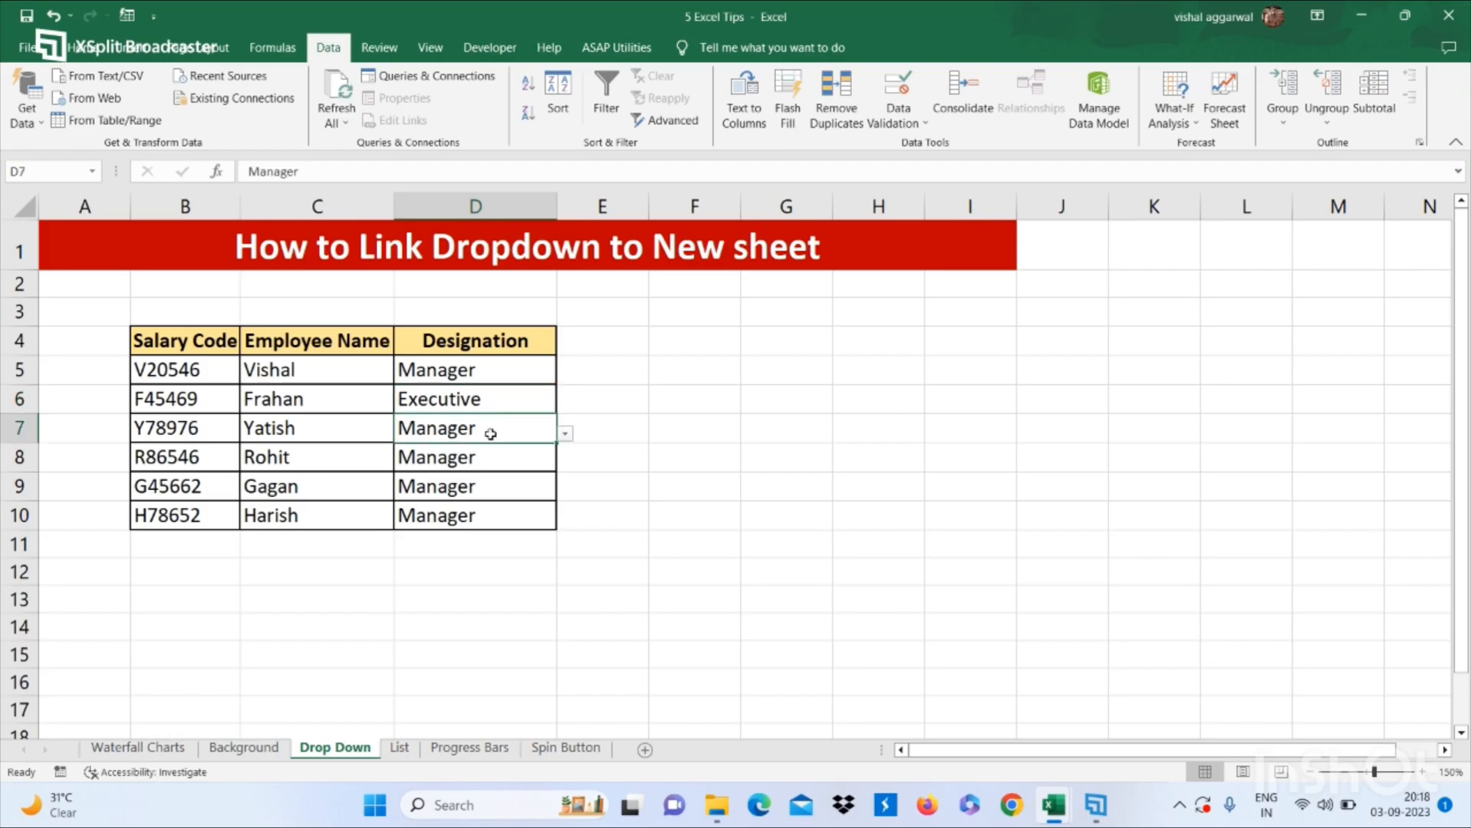
left_click(566, 433)
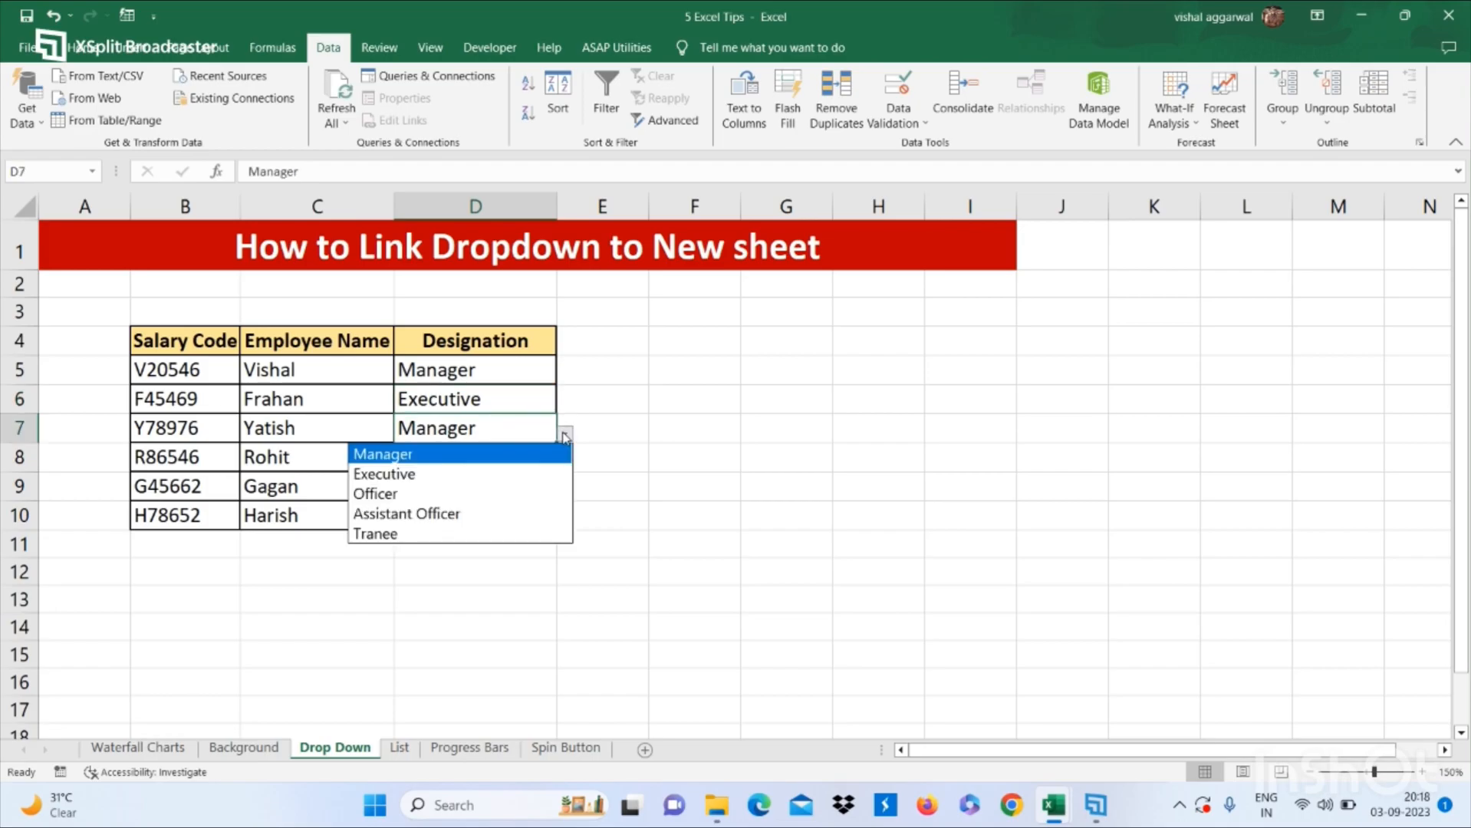
left_click(452, 496)
Step: Use the dropdowns to set D8 to Assistant Officer, D9 to Officer and D10 to Assistant Officer
left_click(474, 467)
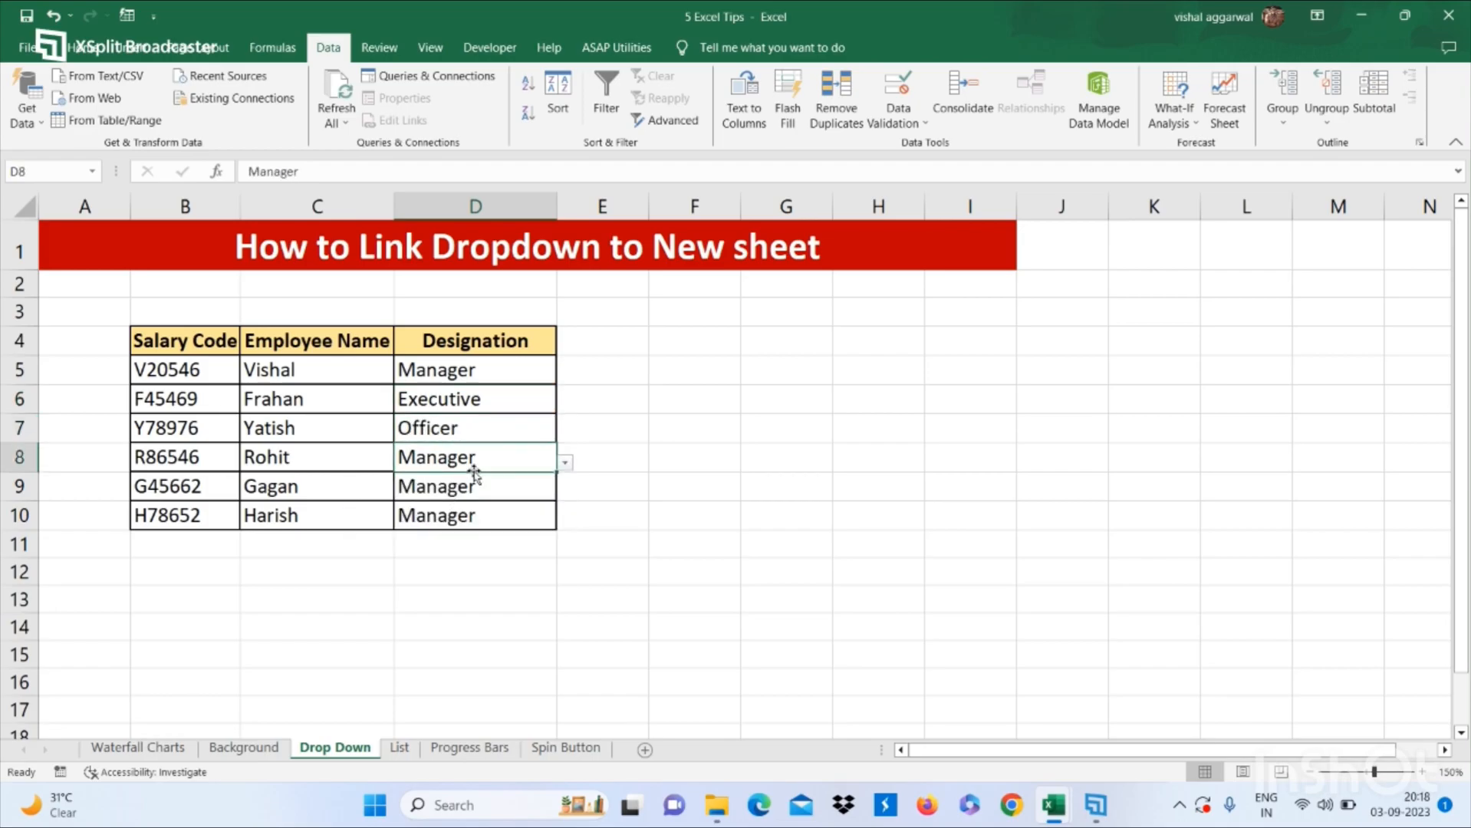
left_click(564, 464)
left_click(457, 543)
left_click(496, 491)
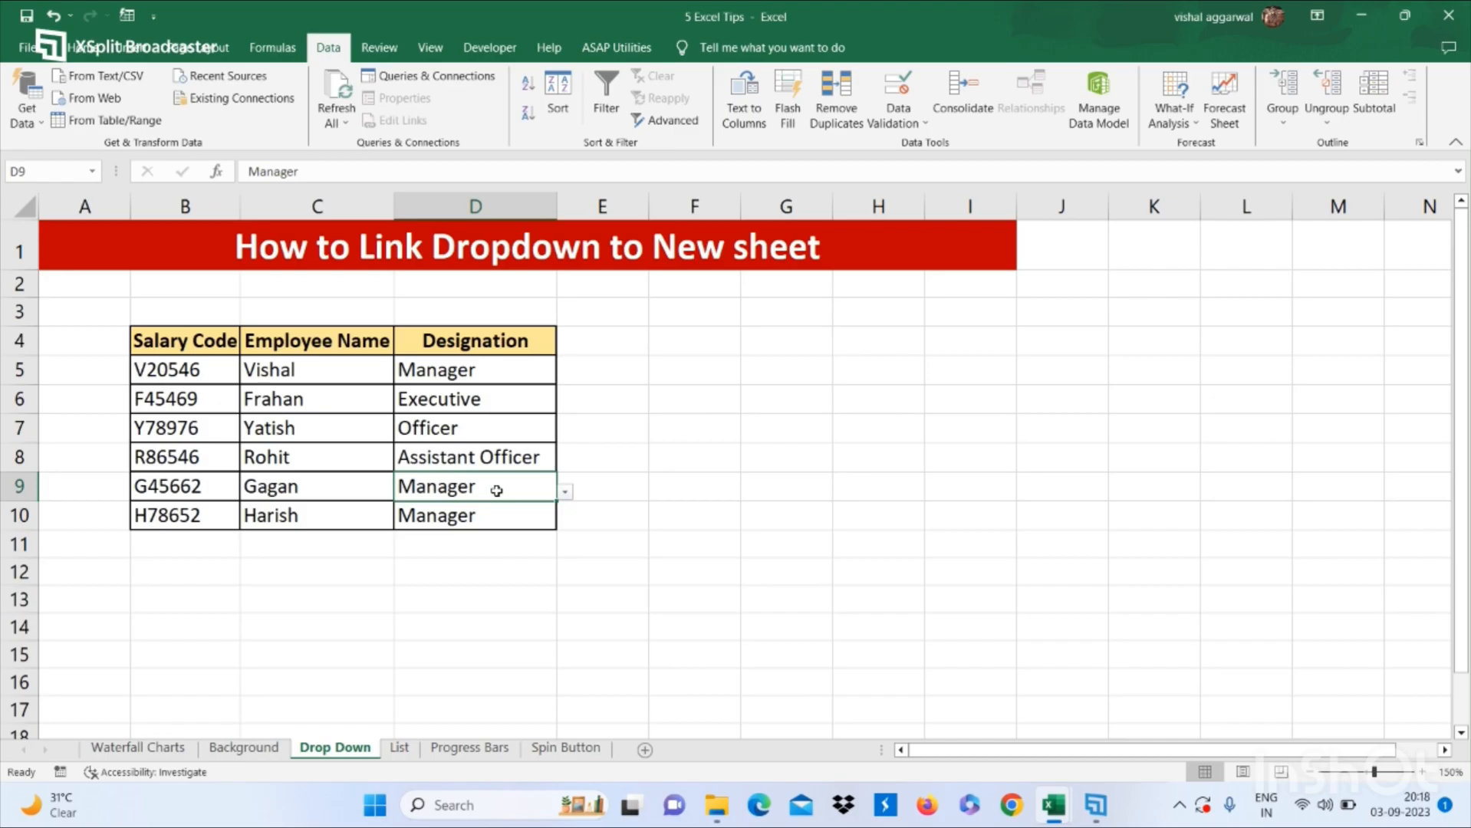
left_click(566, 493)
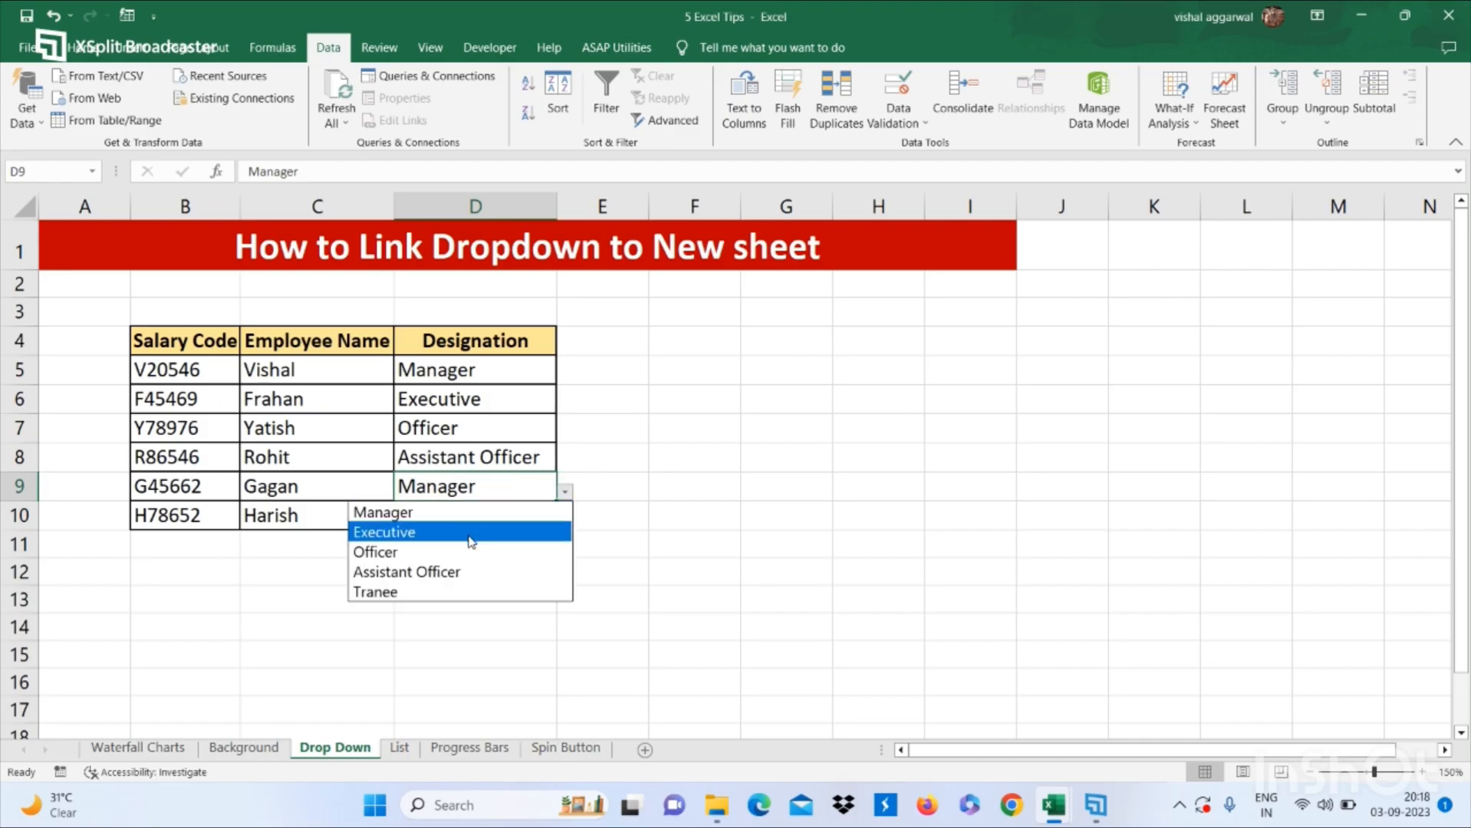
left_click(460, 549)
left_click(481, 524)
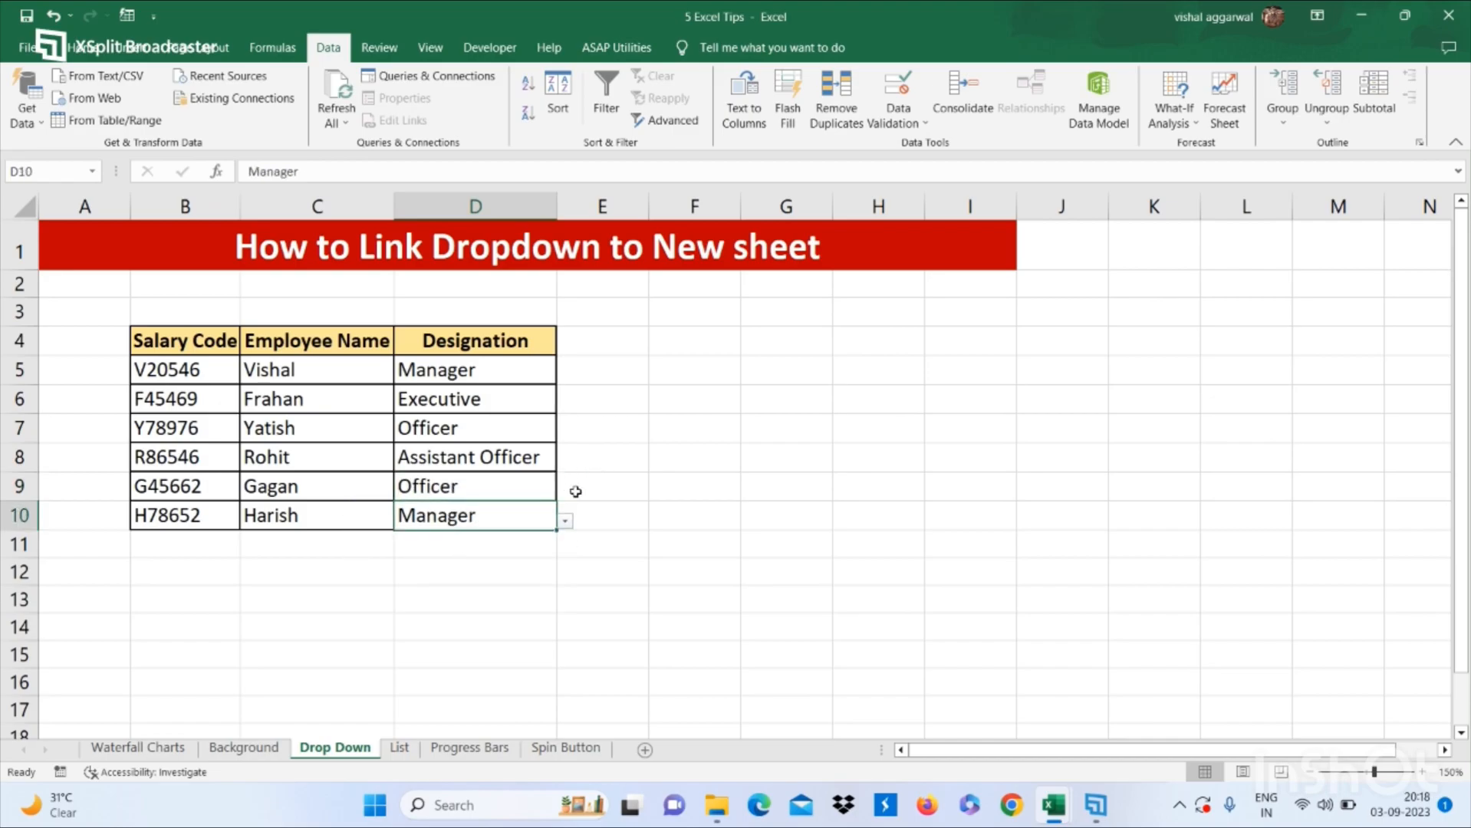
left_click(564, 521)
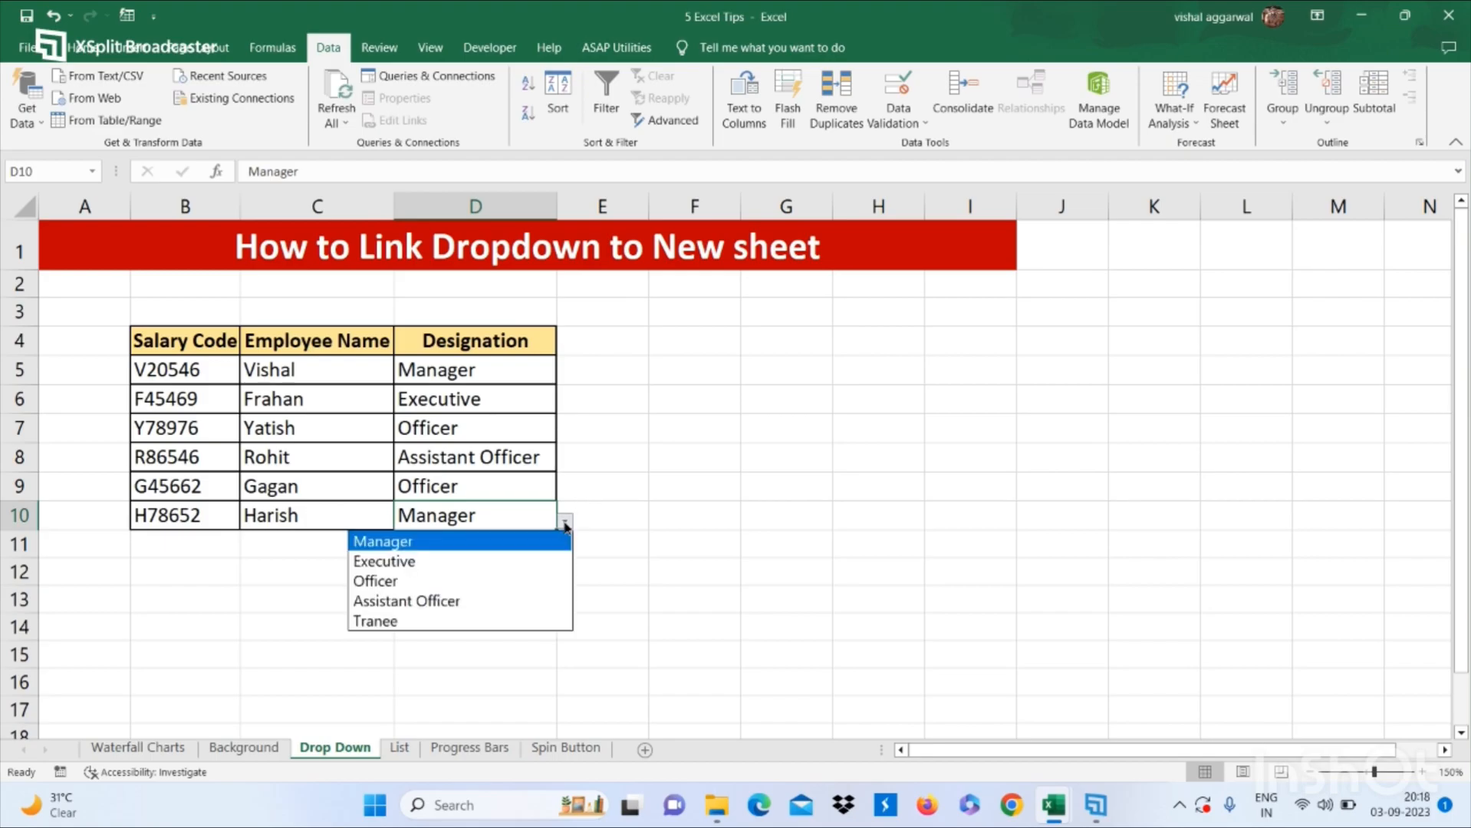
left_click(444, 599)
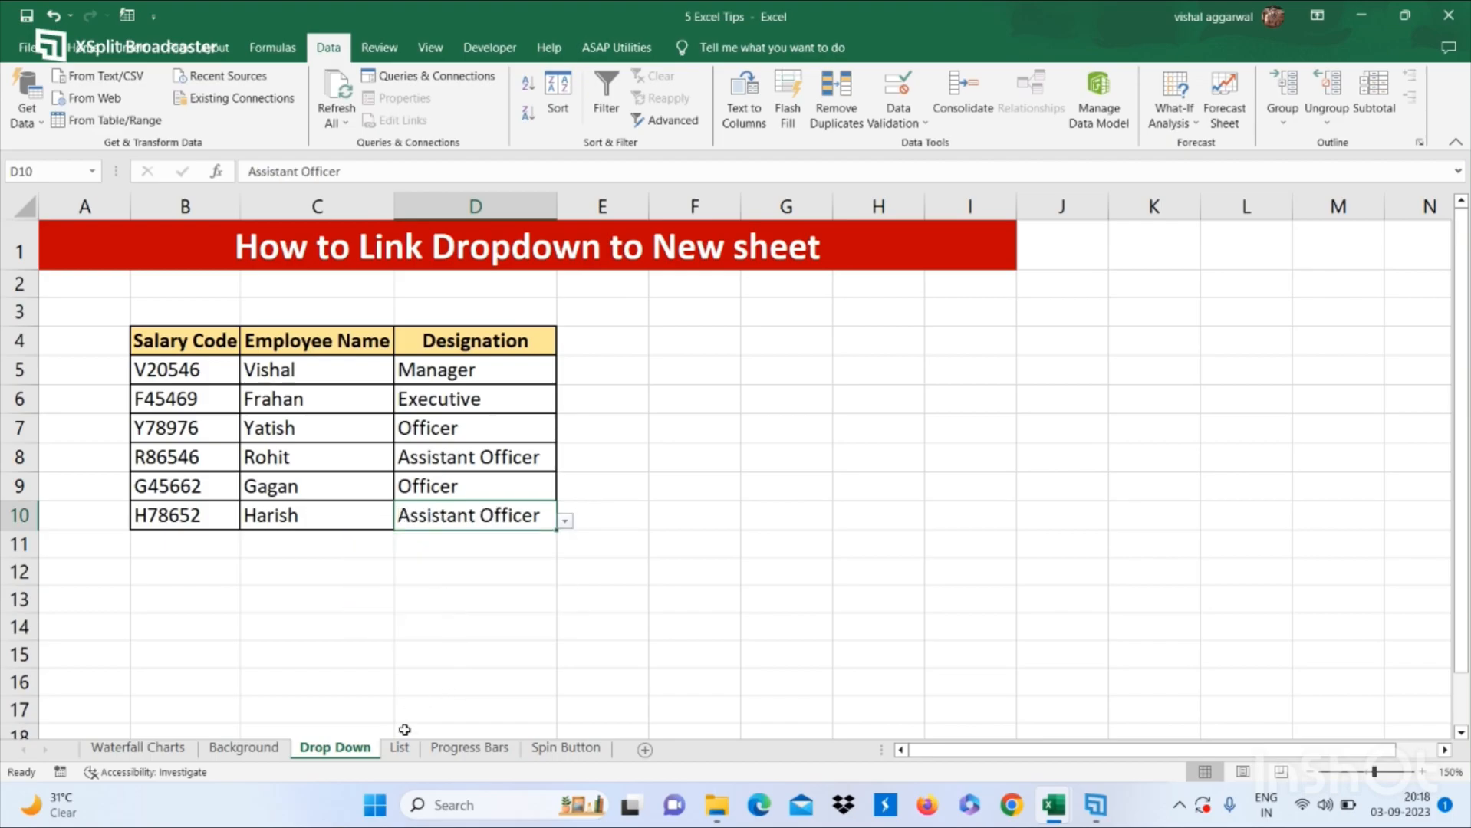
Step: On the Progress Bars sheet, apply red gradient-fill data bars to the second Progress Bar column, C7:C16, and deselect the range
left_click(465, 748)
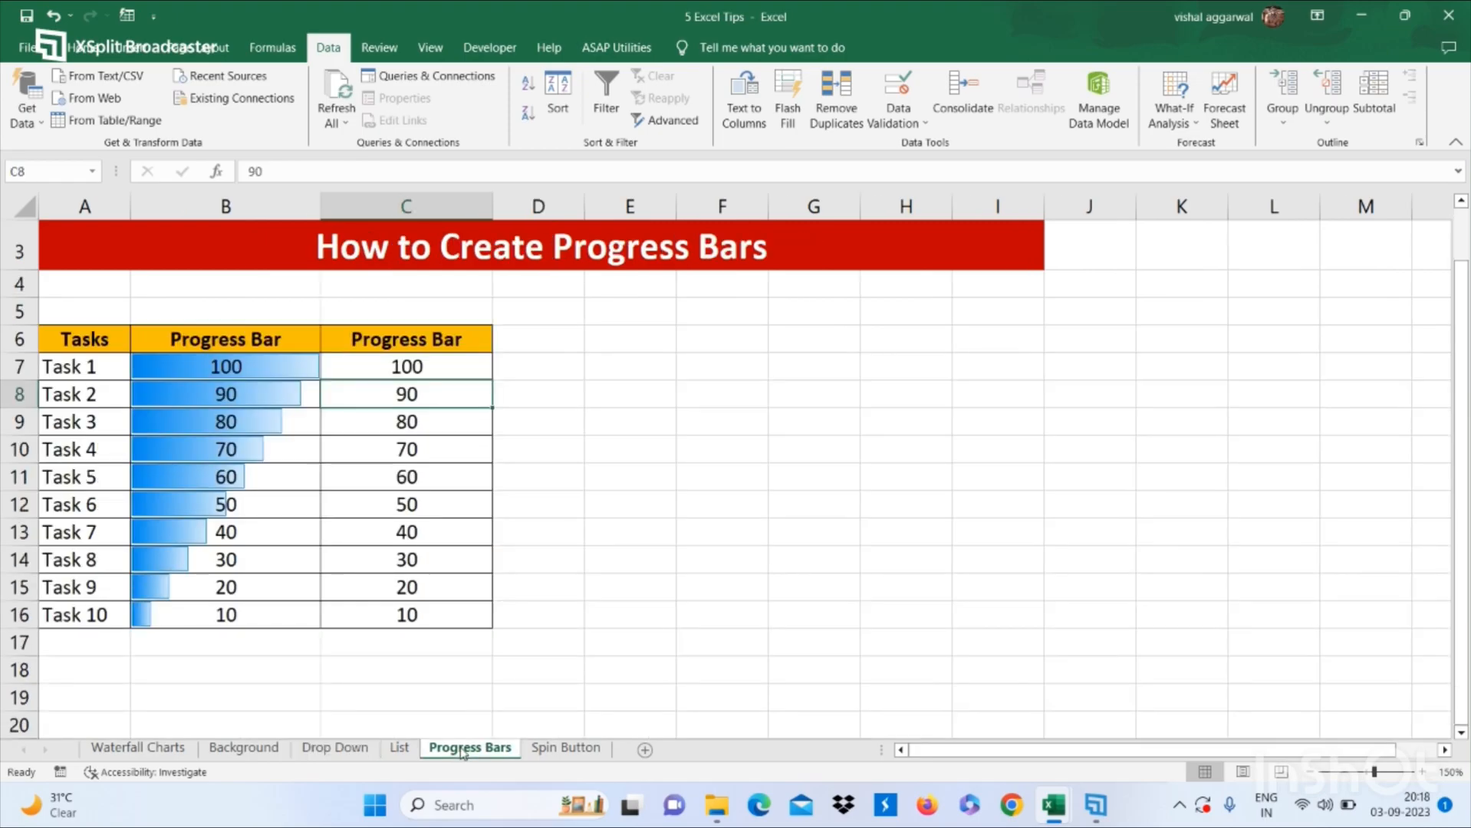
left_click(293, 409)
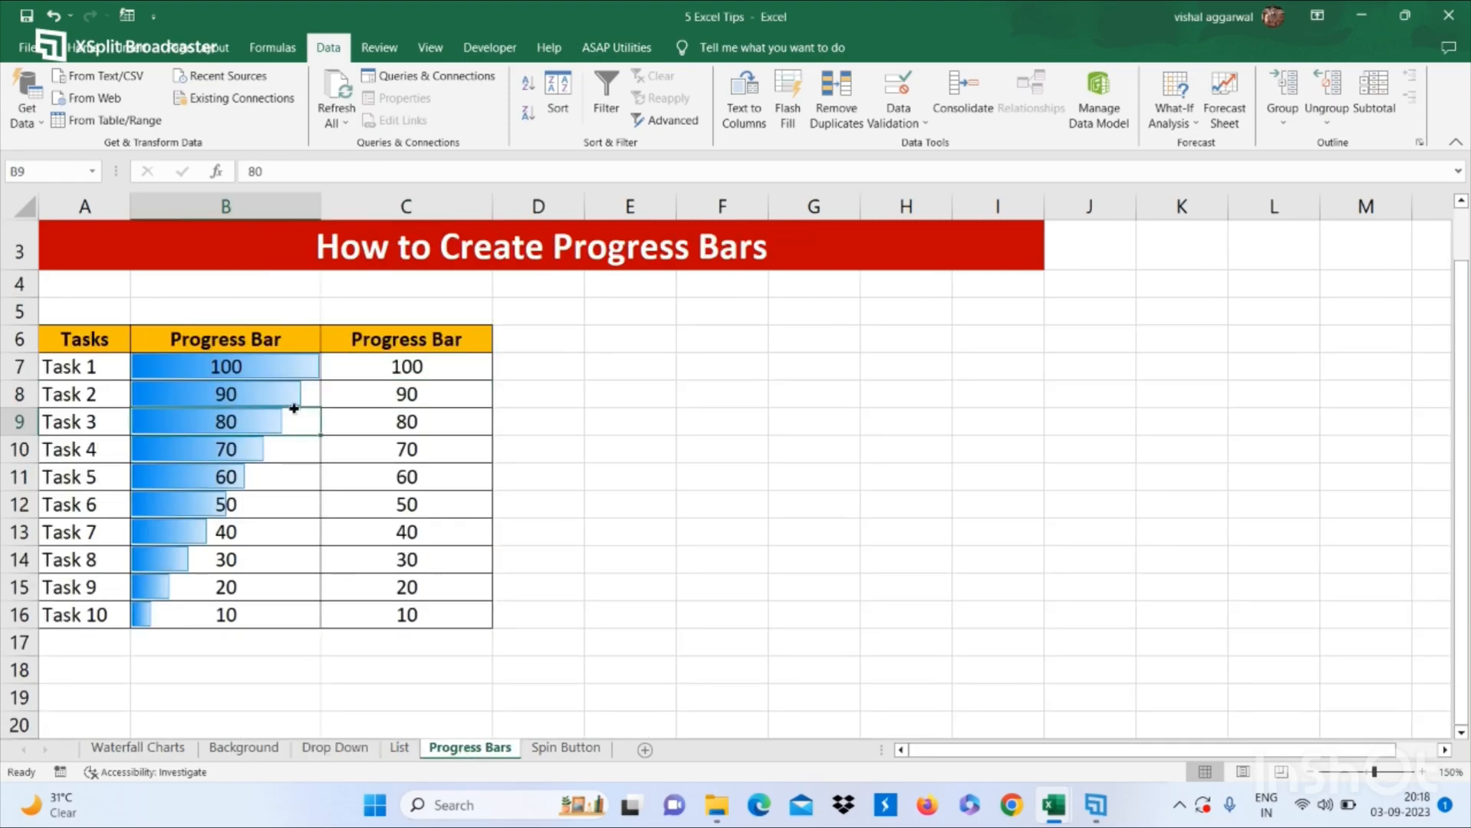
left_click(361, 357)
left_click_drag(360, 360, 365, 618)
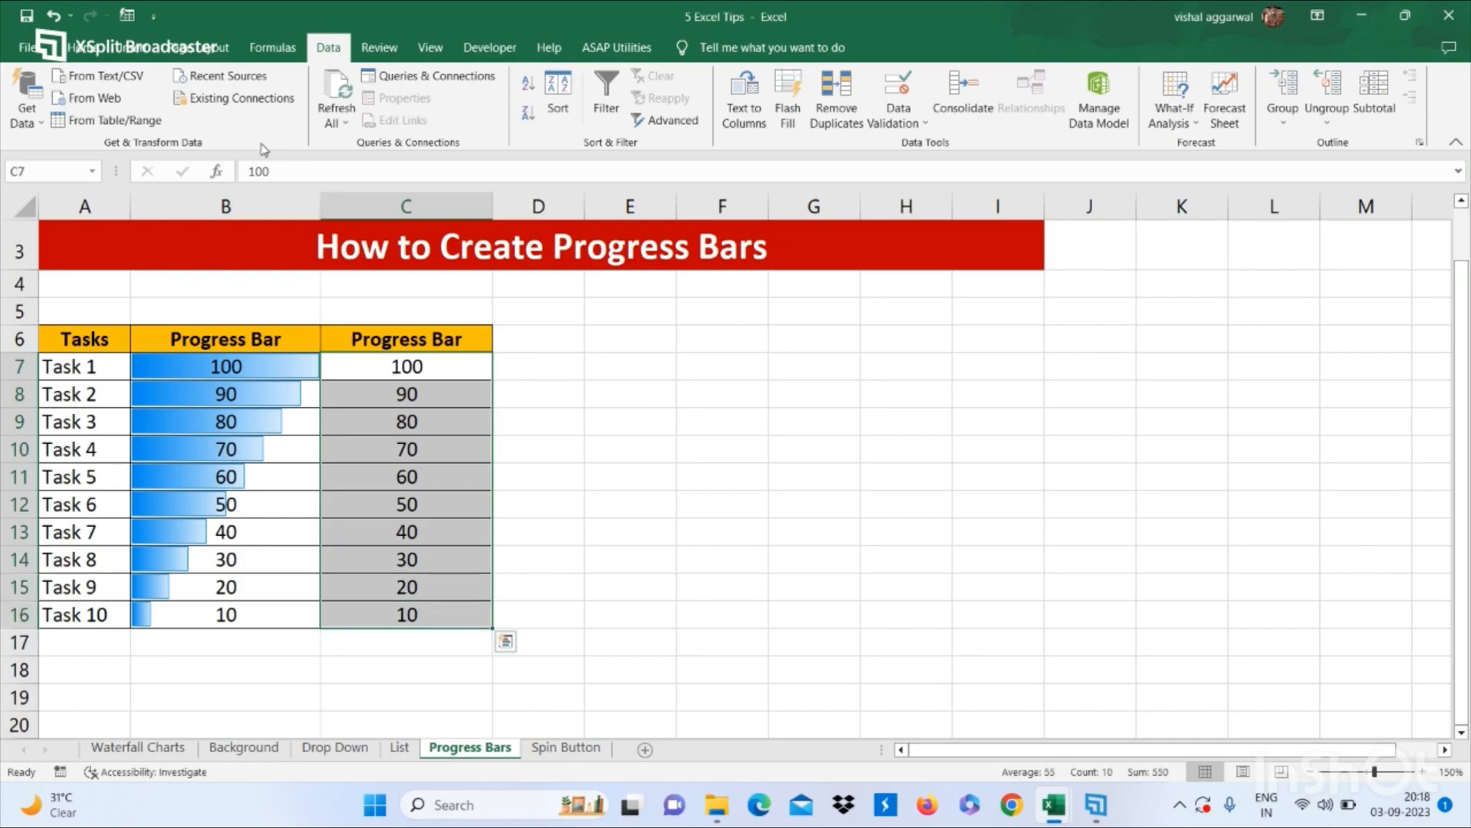
left_click(84, 47)
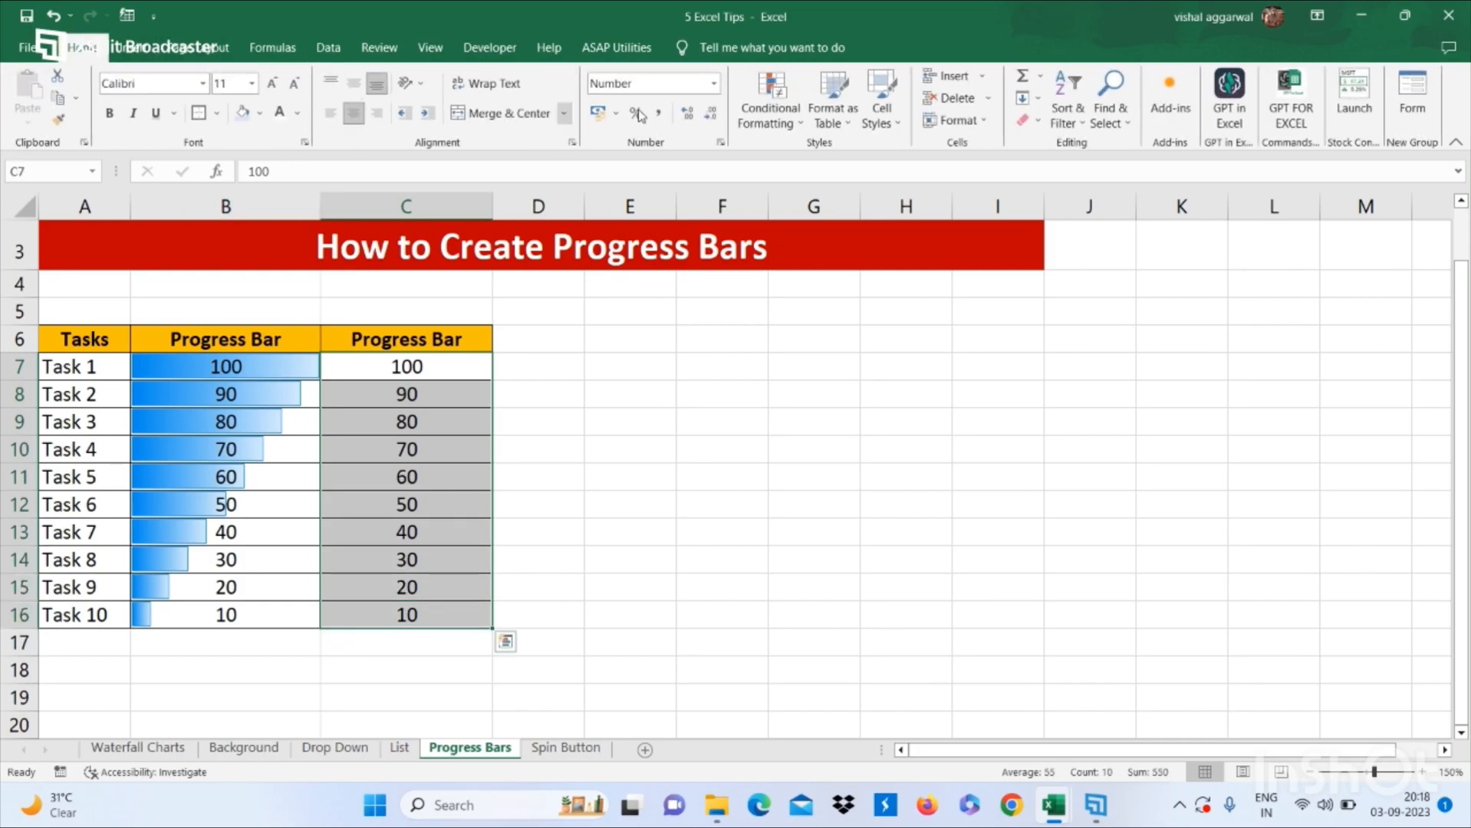
left_click(763, 121)
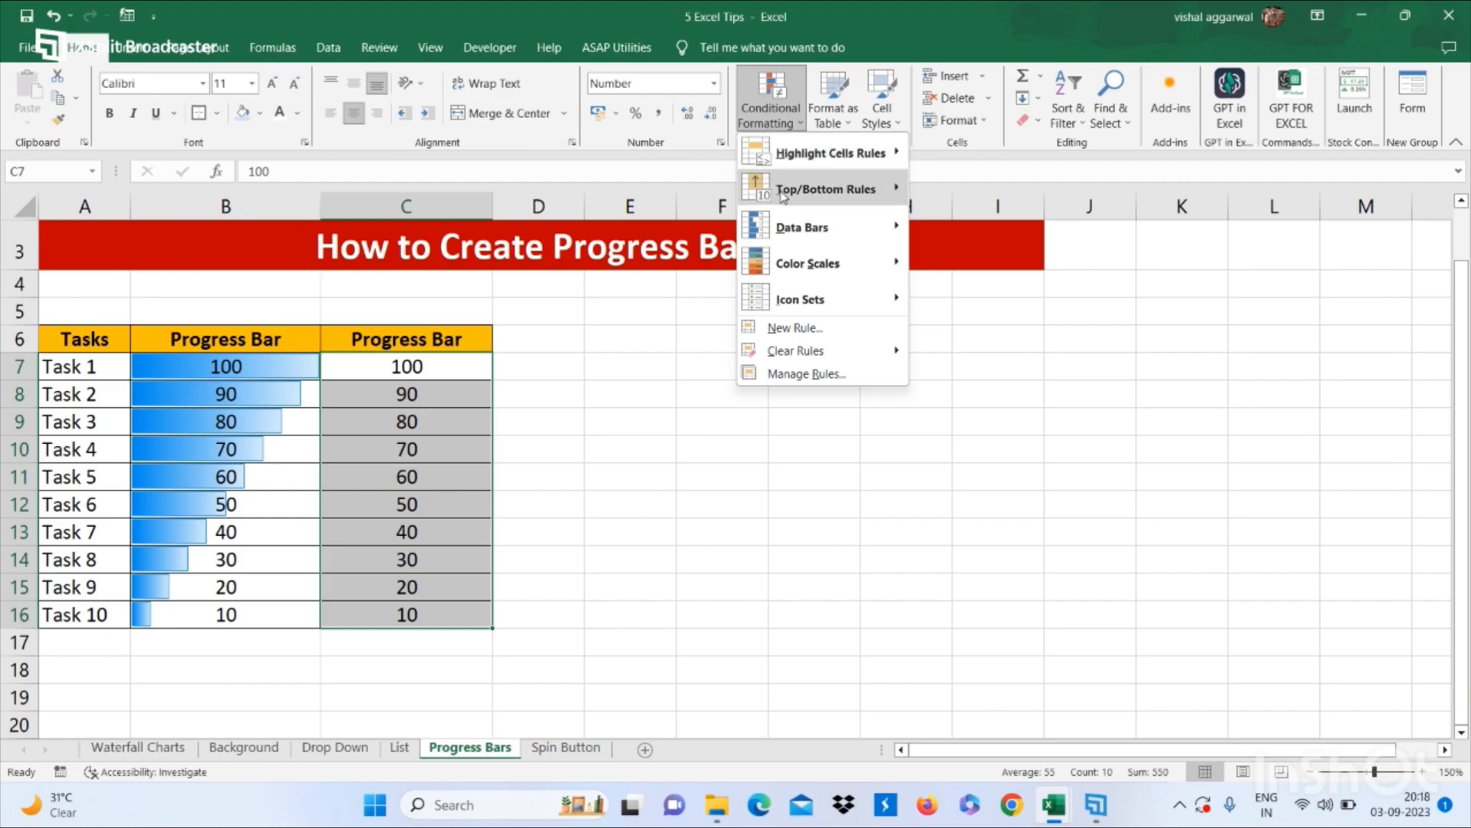
mouse_move(827, 240)
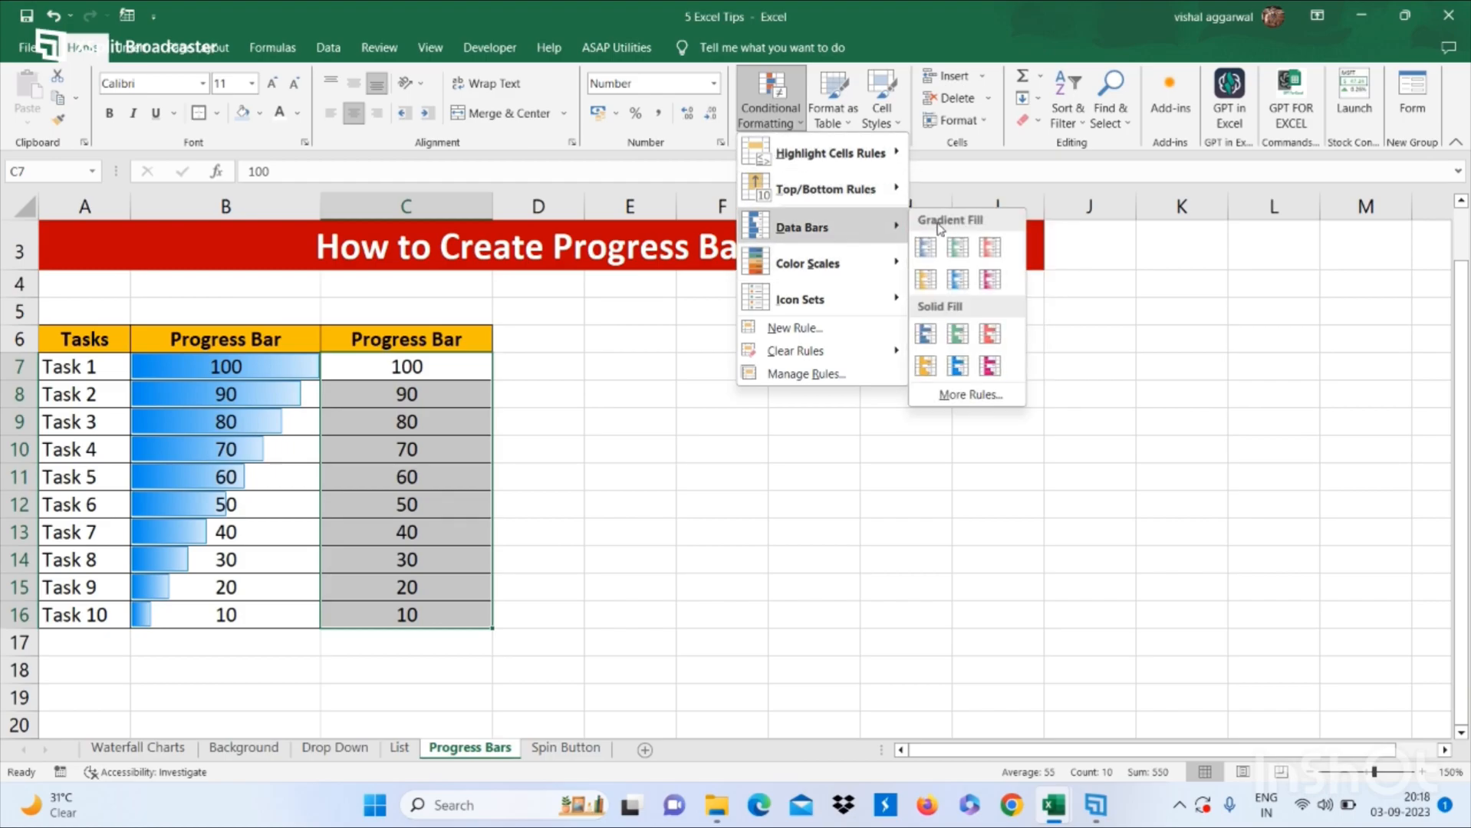
left_click(988, 247)
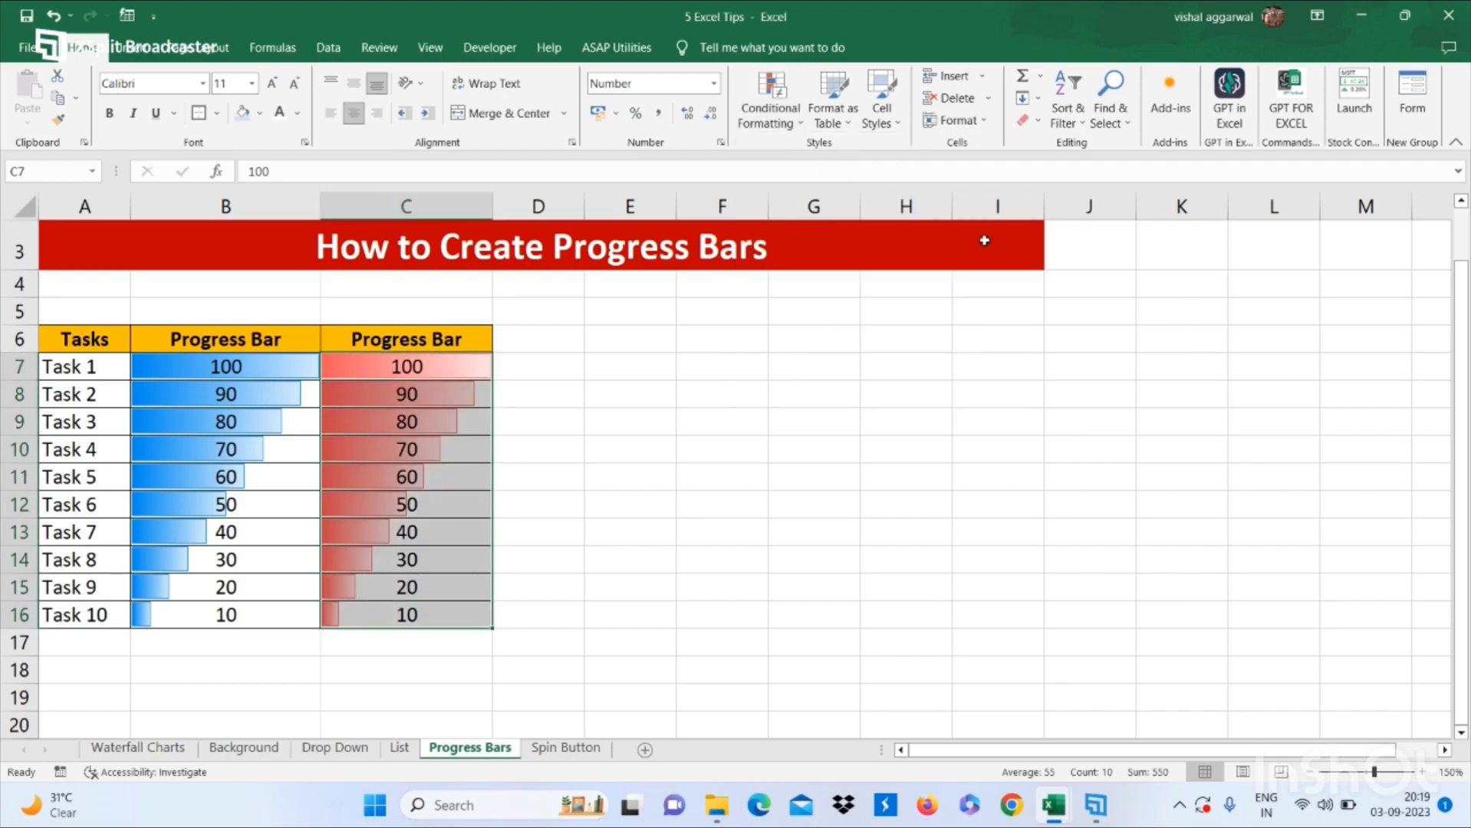
left_click(615, 414)
left_click(561, 239)
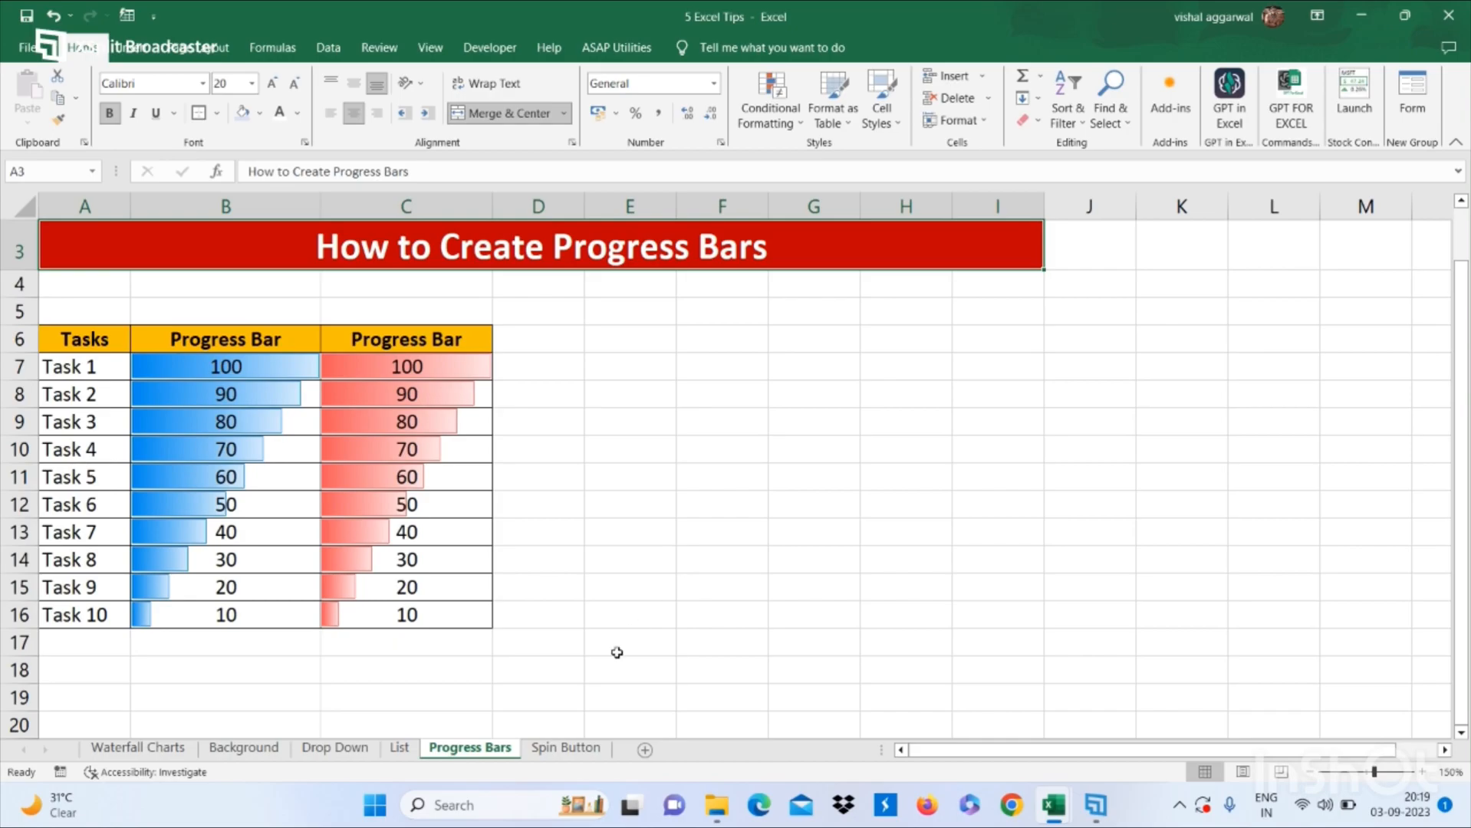
Step: On the Spin Button sheet, raise the Tata Motors units in D5 to 12 using that row's spin button
left_click(555, 747)
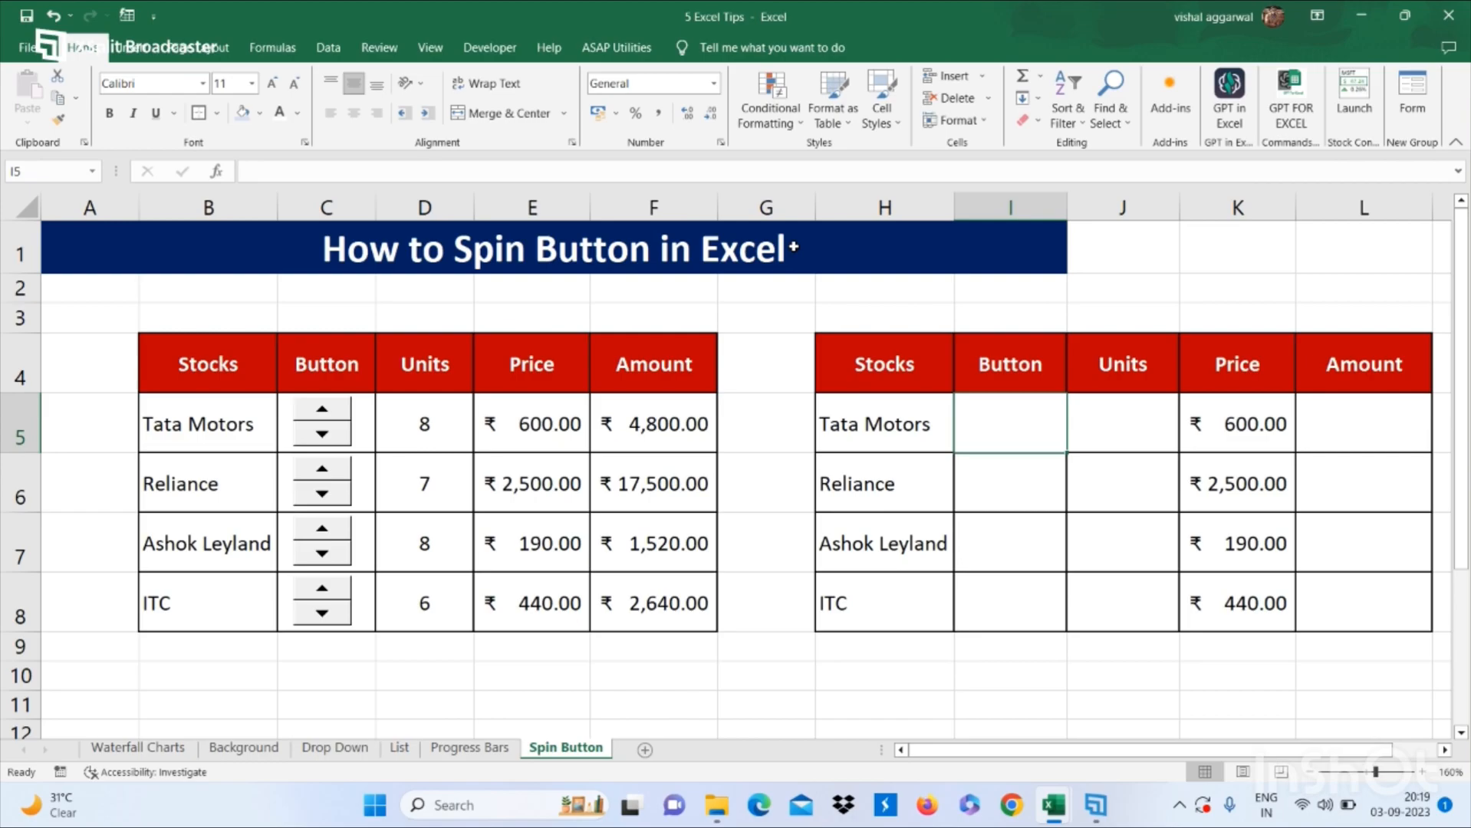
left_click(234, 426)
left_click_drag(235, 381, 627, 609)
left_click(395, 416)
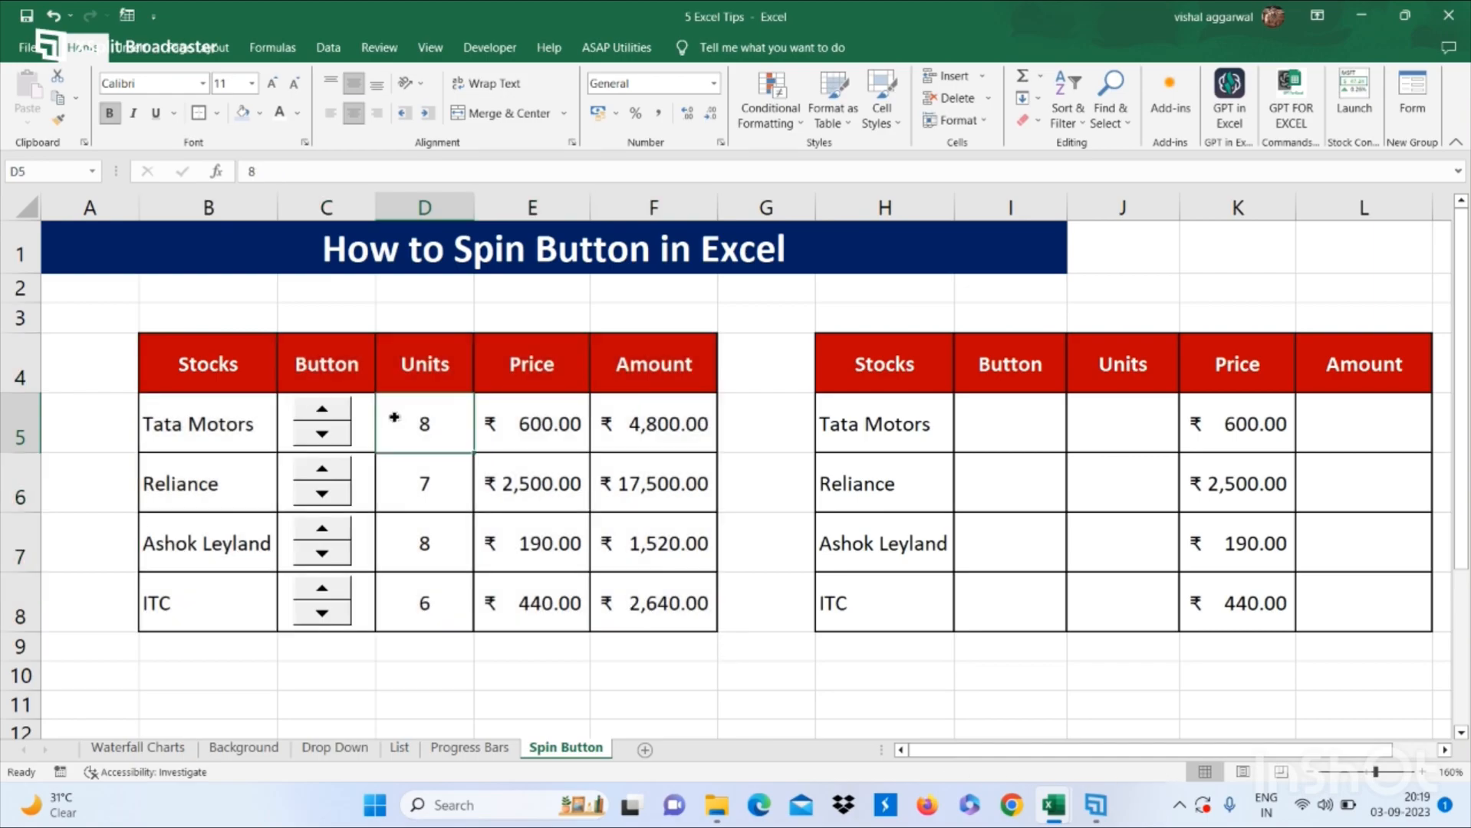
left_click(340, 412)
left_click(338, 411)
left_click(337, 412)
left_click(337, 411)
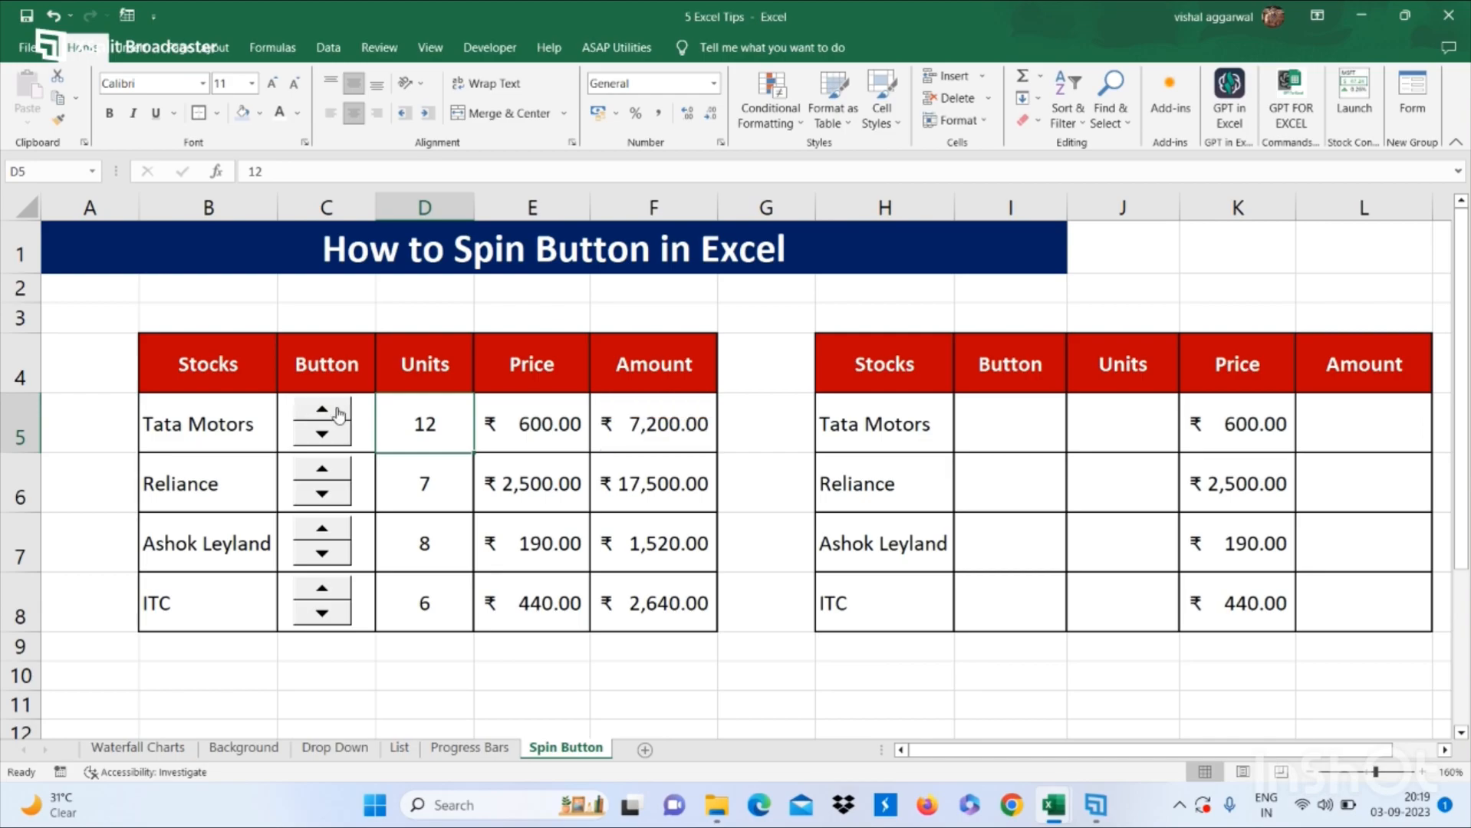
Step: Lower the Tata Motors units with the spin button and raise them back up to 11
left_click(322, 435)
left_click(322, 435)
left_click(322, 435)
left_click(322, 435)
left_click(322, 435)
left_click(341, 414)
left_click(342, 414)
left_click(341, 414)
left_click(341, 414)
Step: Raise the Reliance units in D6 to 13 with its spin button and select the Button cells C5:C8
left_click(331, 471)
left_click(332, 470)
left_click(331, 470)
left_click(331, 471)
left_click(332, 470)
left_click(332, 470)
left_click_drag(362, 441, 364, 595)
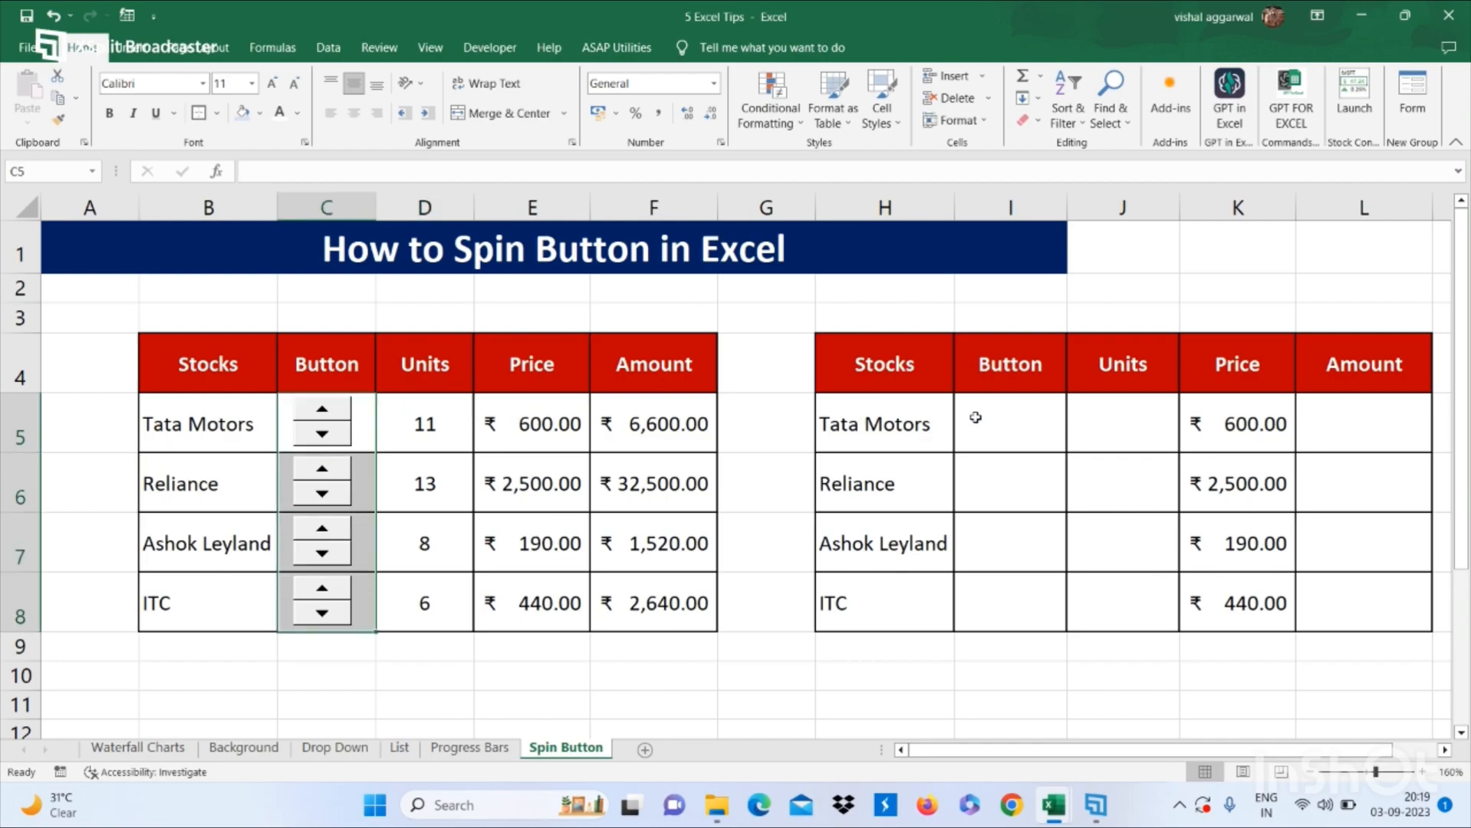
Step: Insert a Form Controls spin button inside cell I5, the Tata Motors Button cell of the second table
left_click(1034, 415)
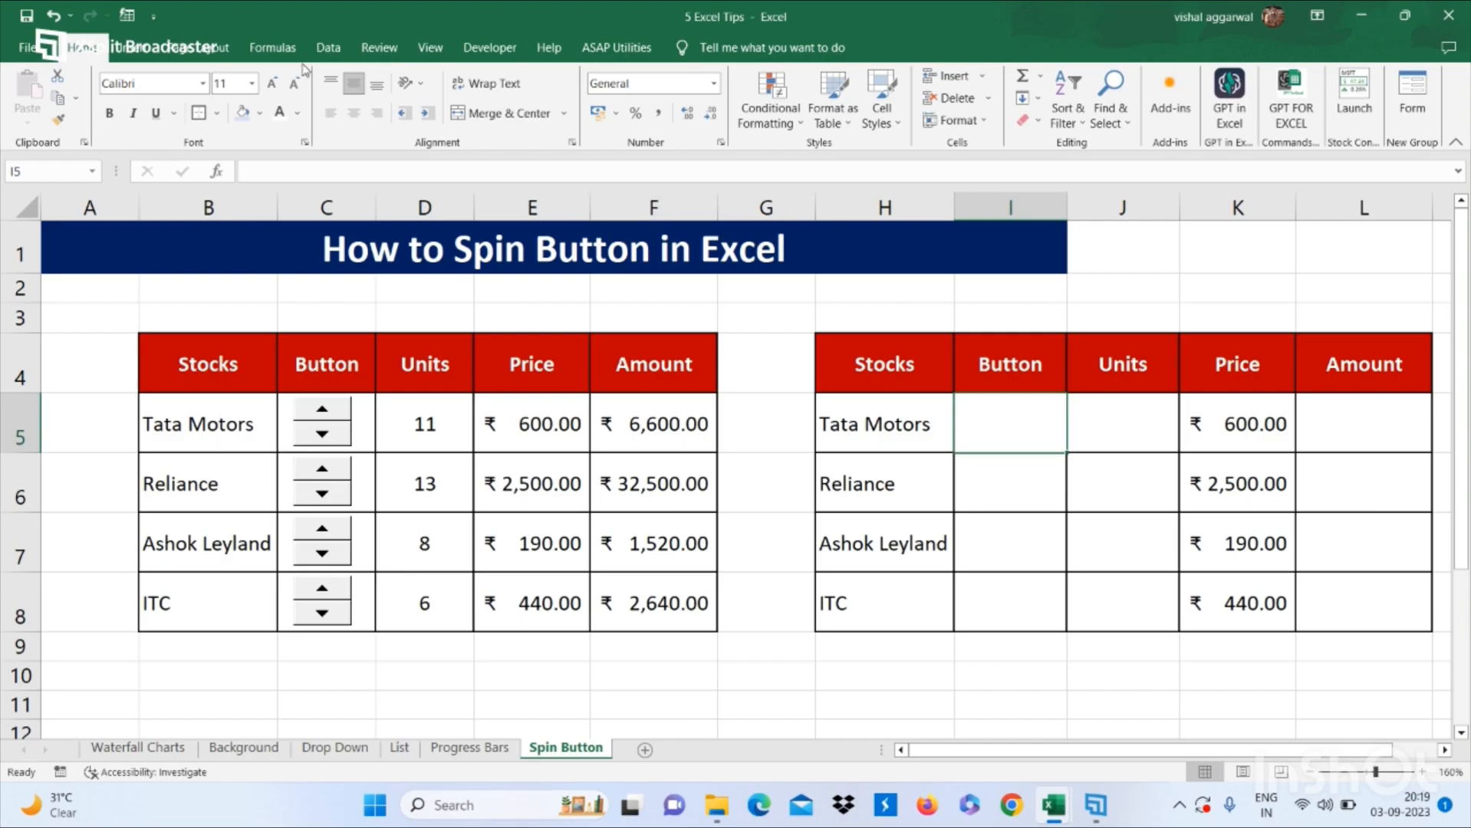
left_click(506, 52)
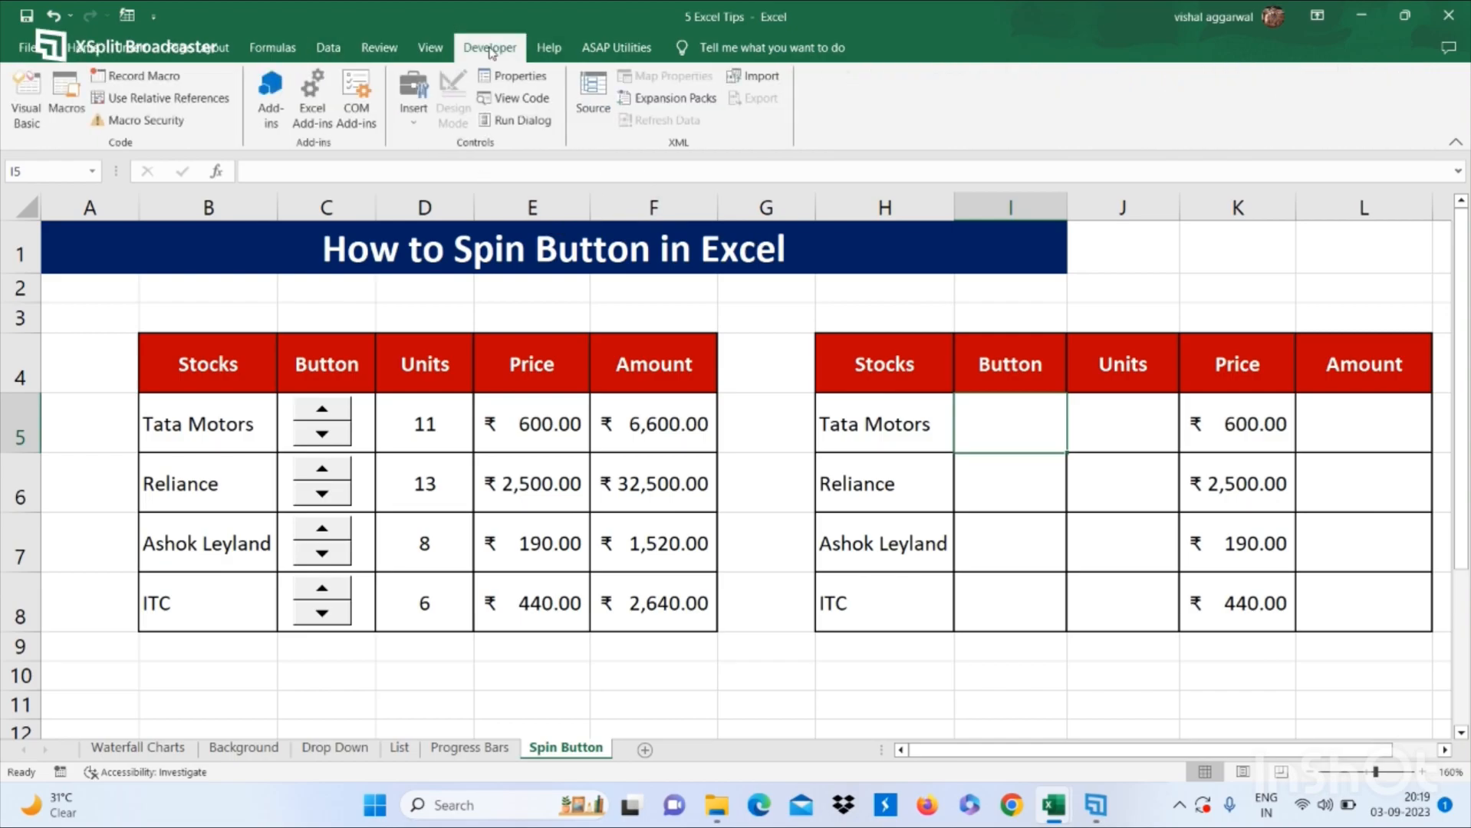
left_click(417, 119)
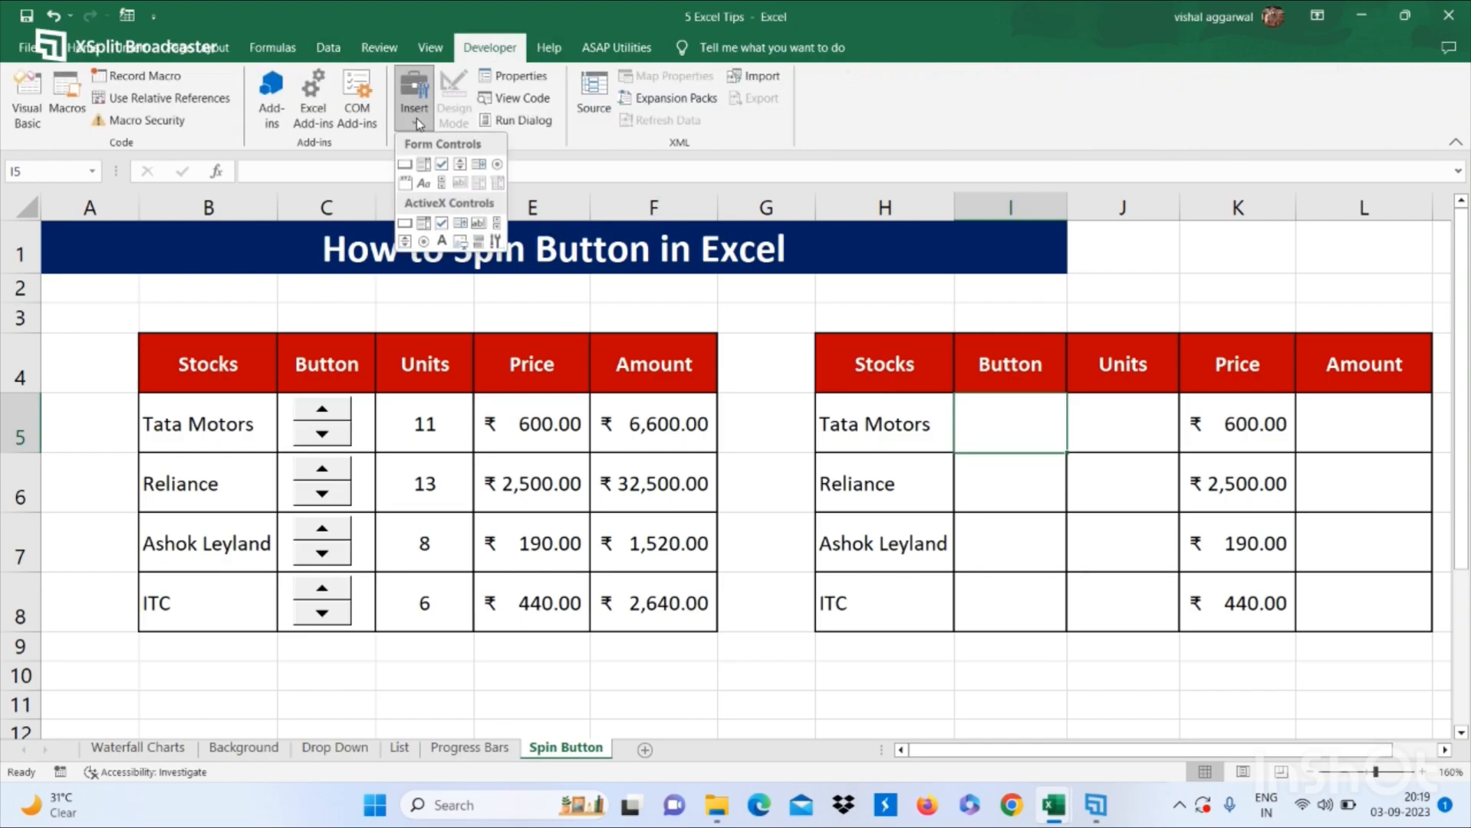
left_click(464, 165)
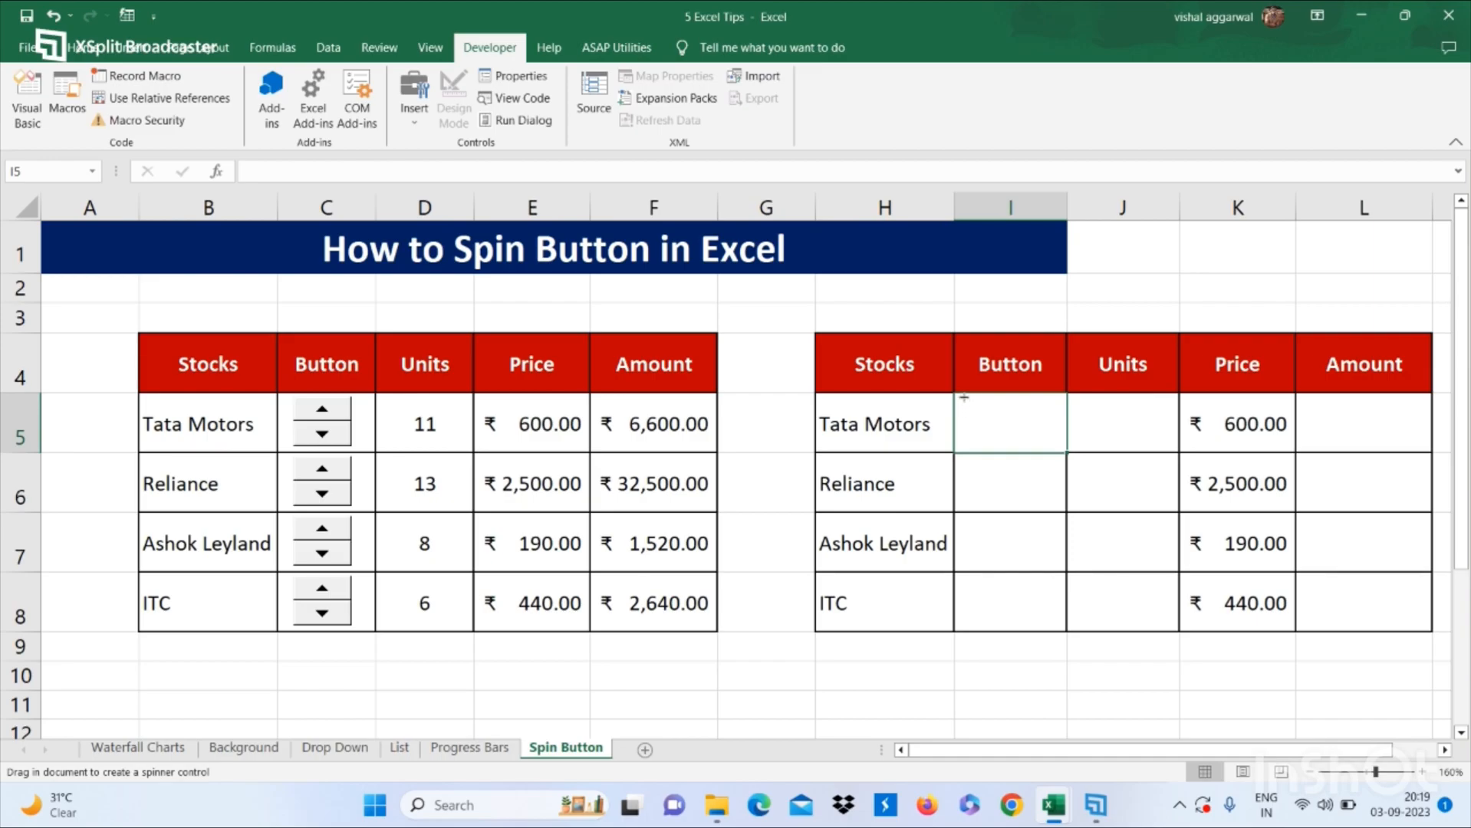
left_click_drag(964, 397, 1048, 446)
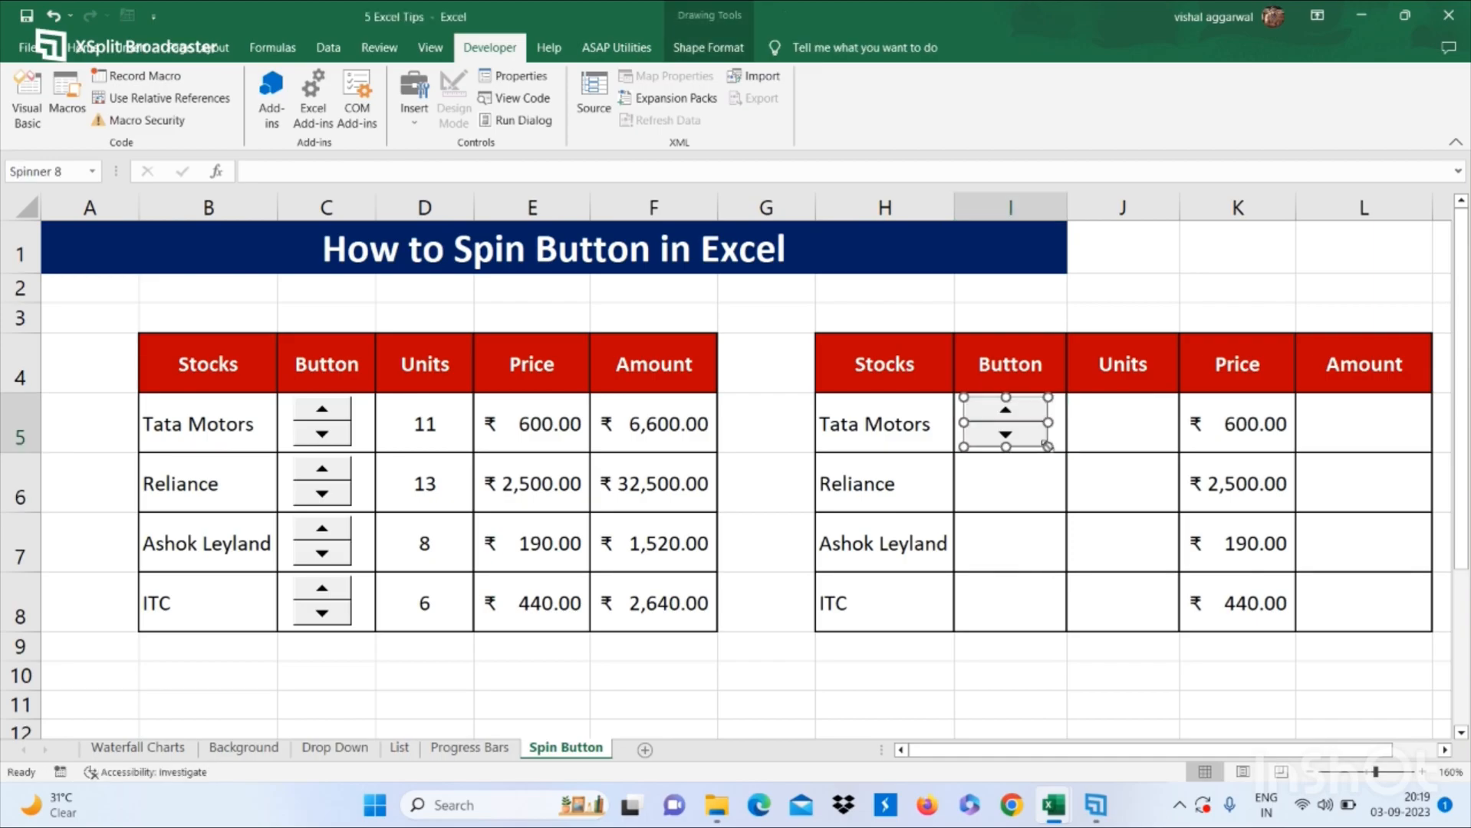
left_click(1040, 486)
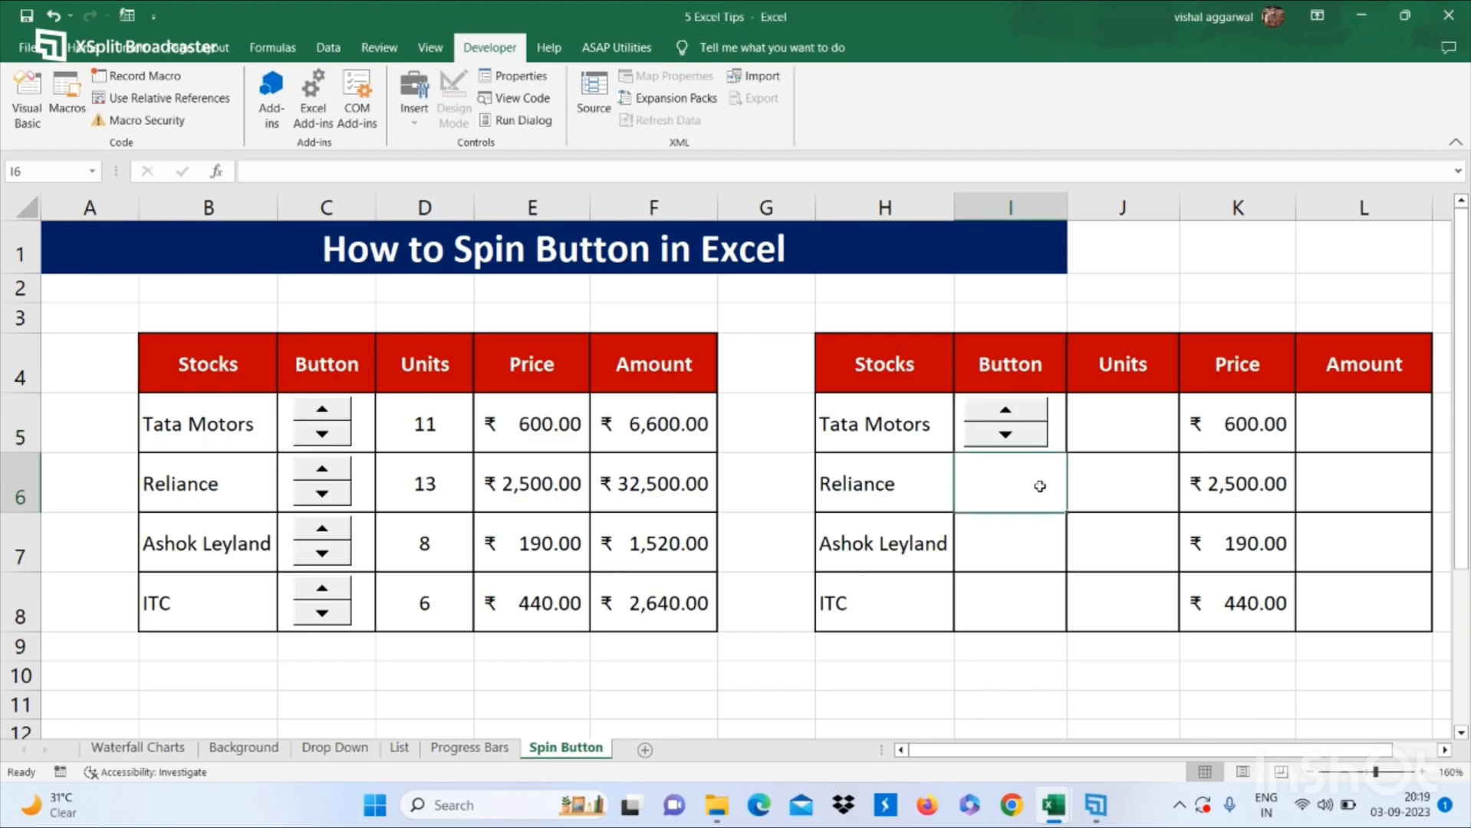
Step: Copy the spin button in I5 down through I8 for the remaining stocks
left_click(1061, 435)
left_click_drag(1062, 435, 1062, 606)
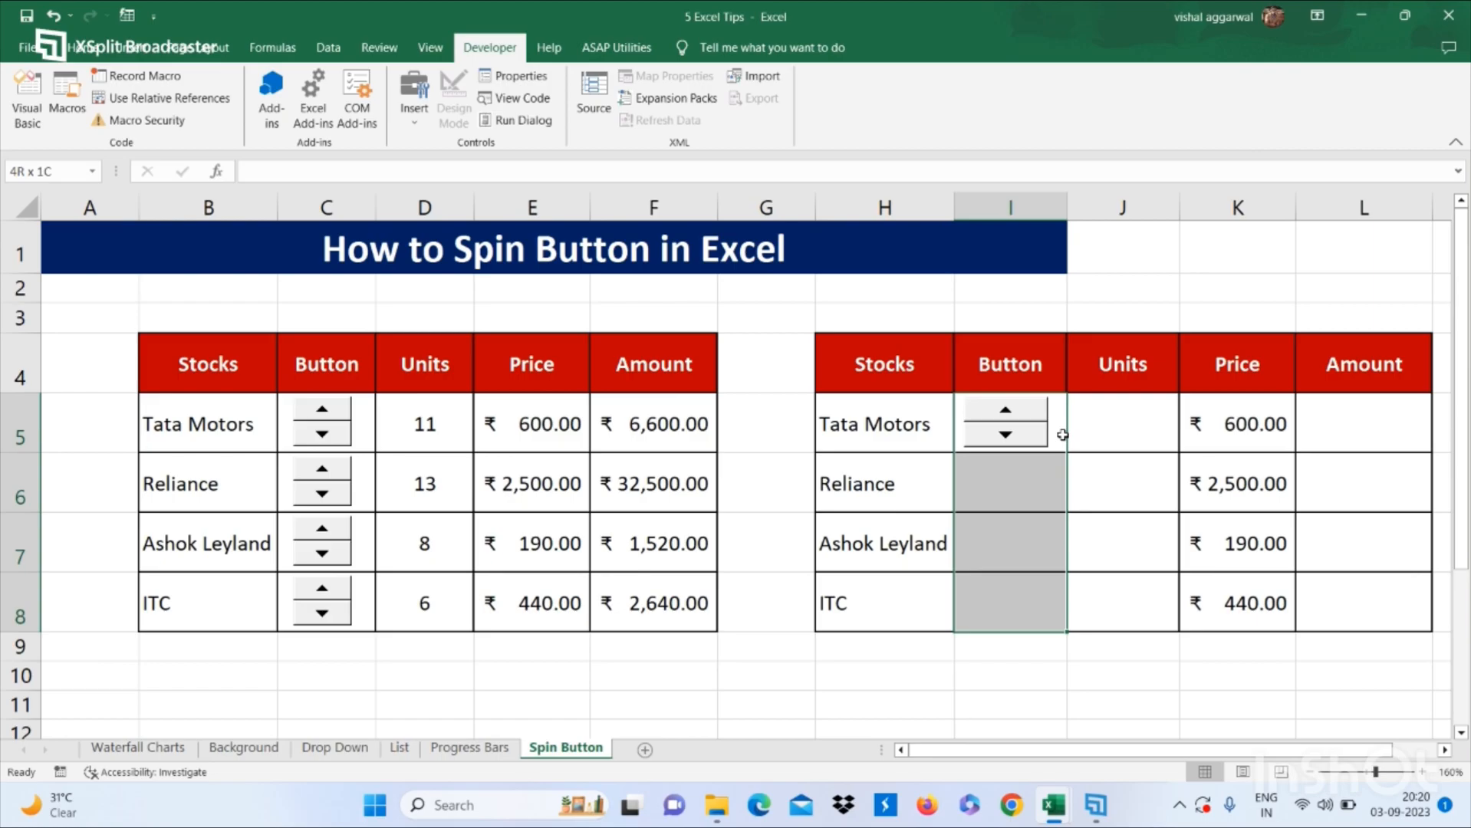
left_click_drag(1062, 605, 1065, 630)
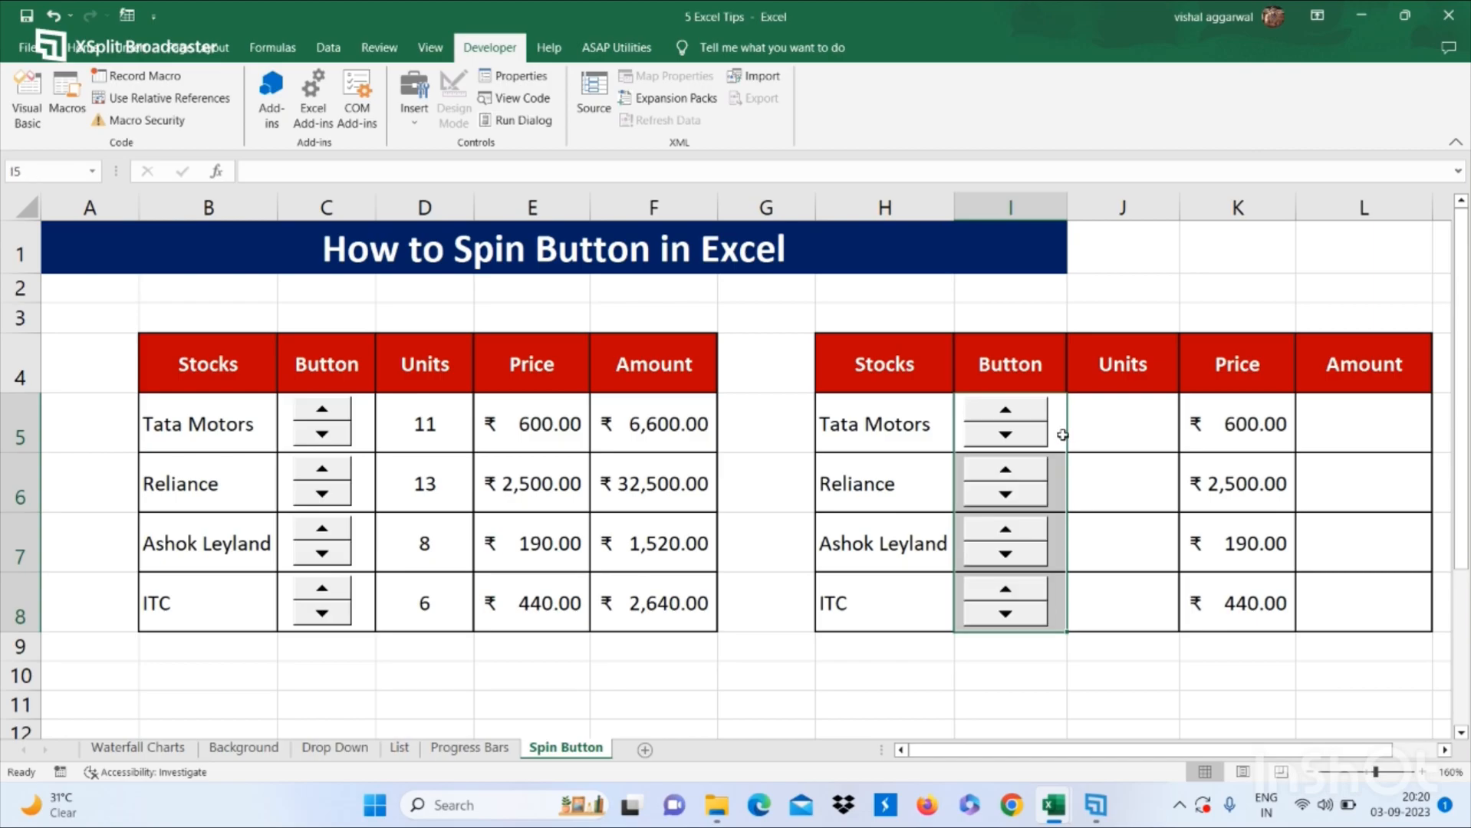
Step: Link the Tata Motors spin button in I5 to cell $J$5 in its control formatting
left_click(1110, 430)
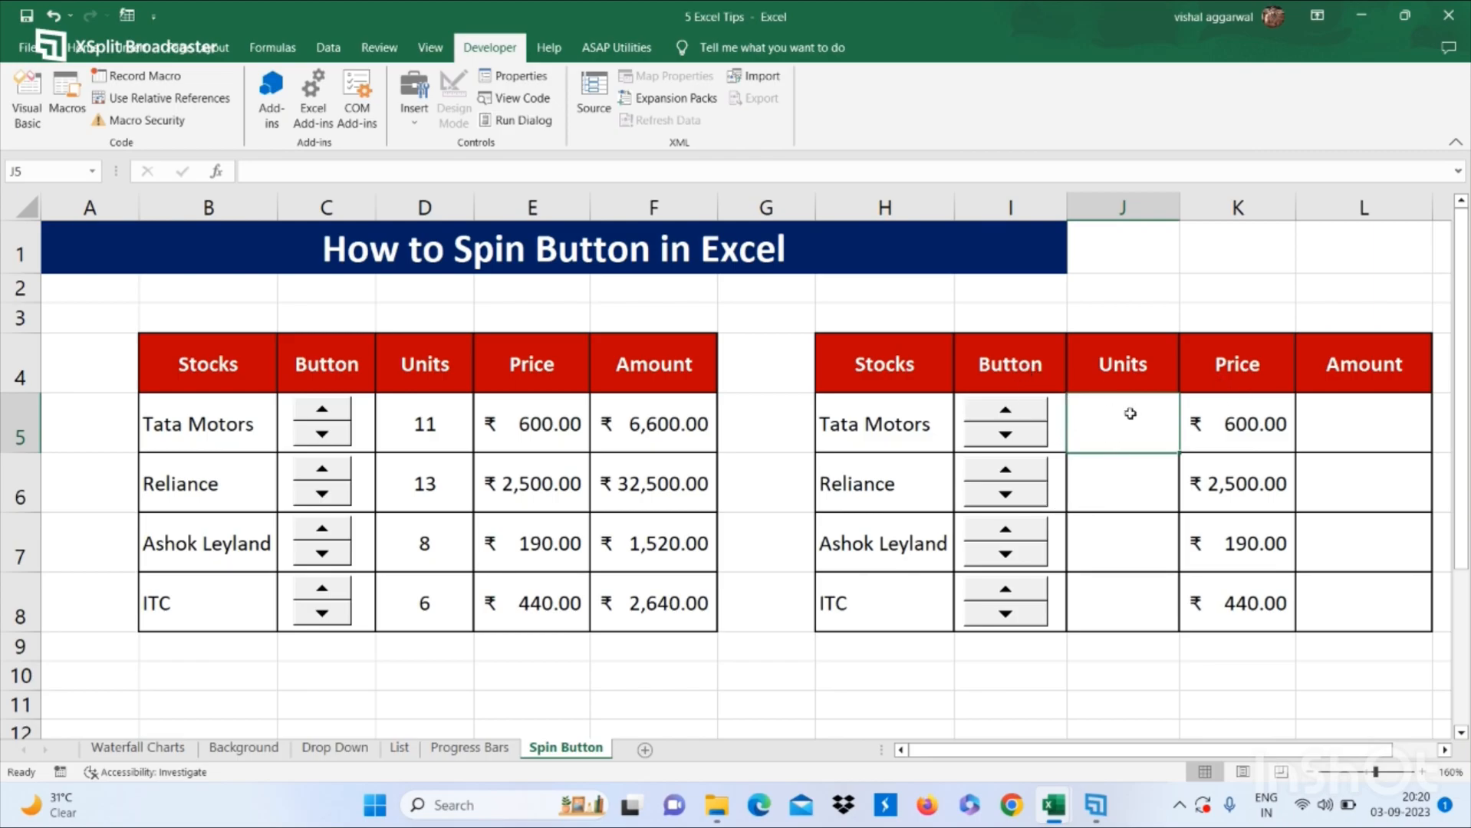
right_click(1008, 419)
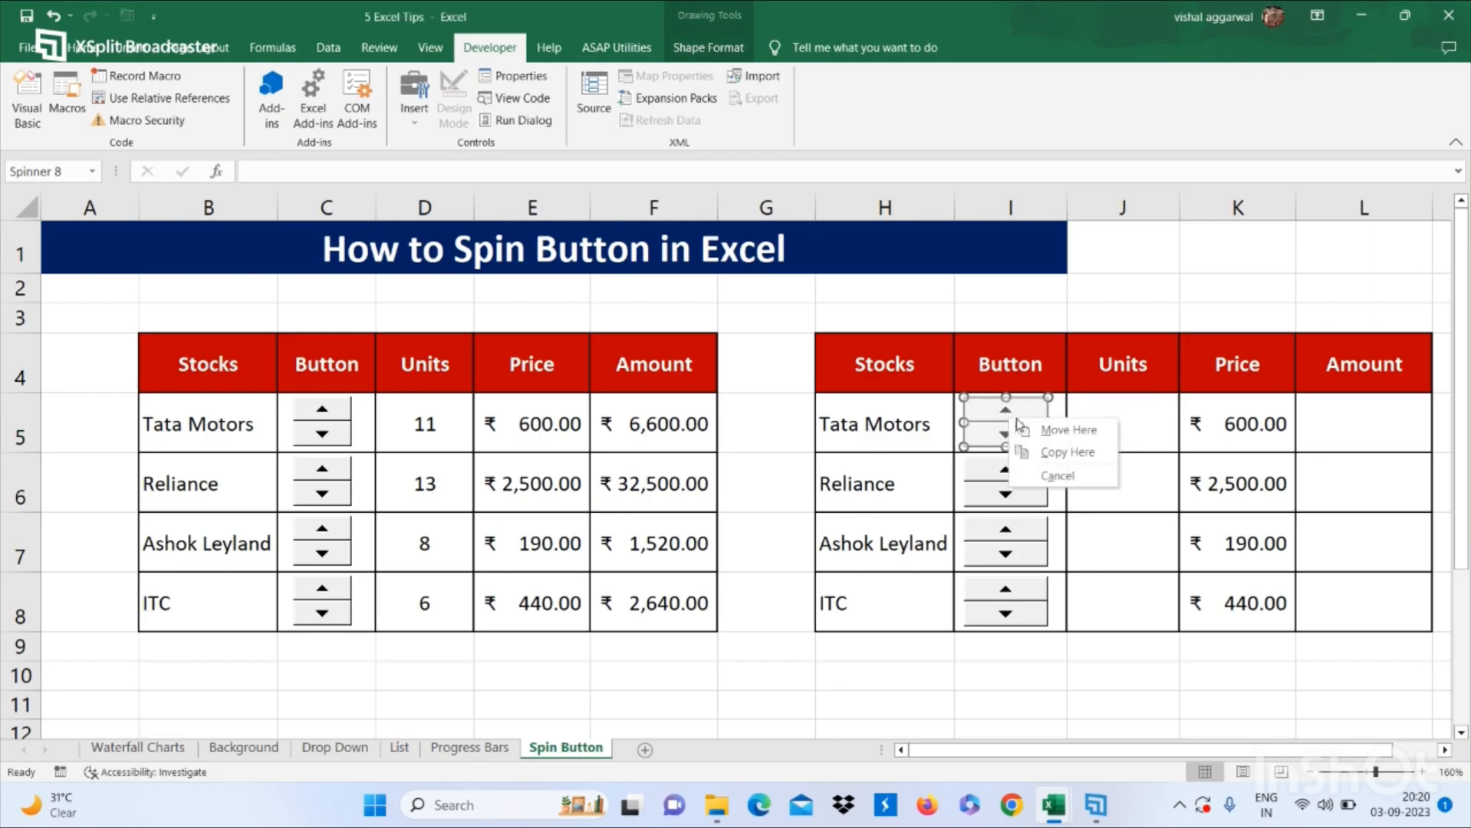
key("Escape")
right_click(980, 430)
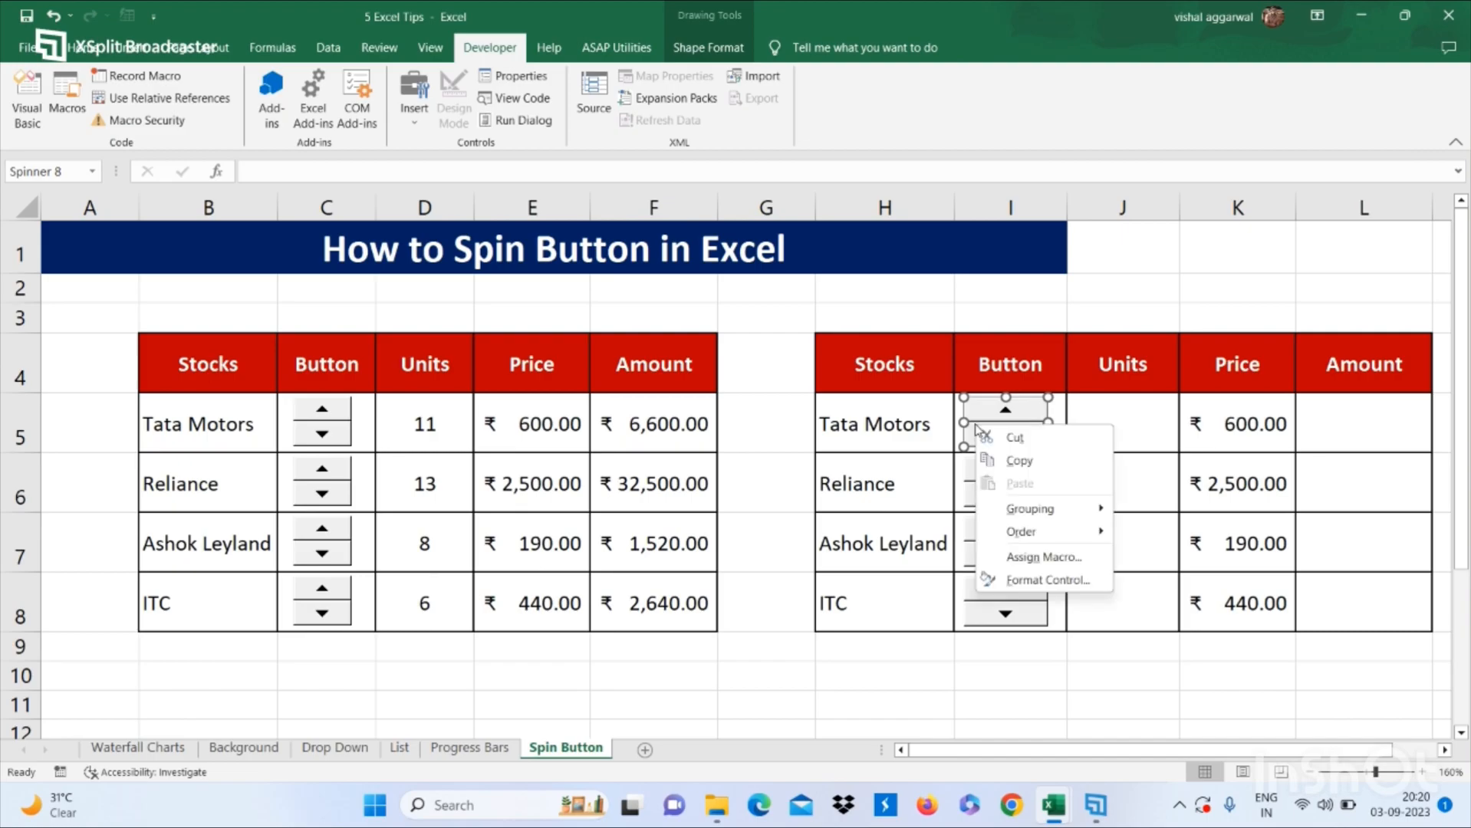
left_click(1048, 580)
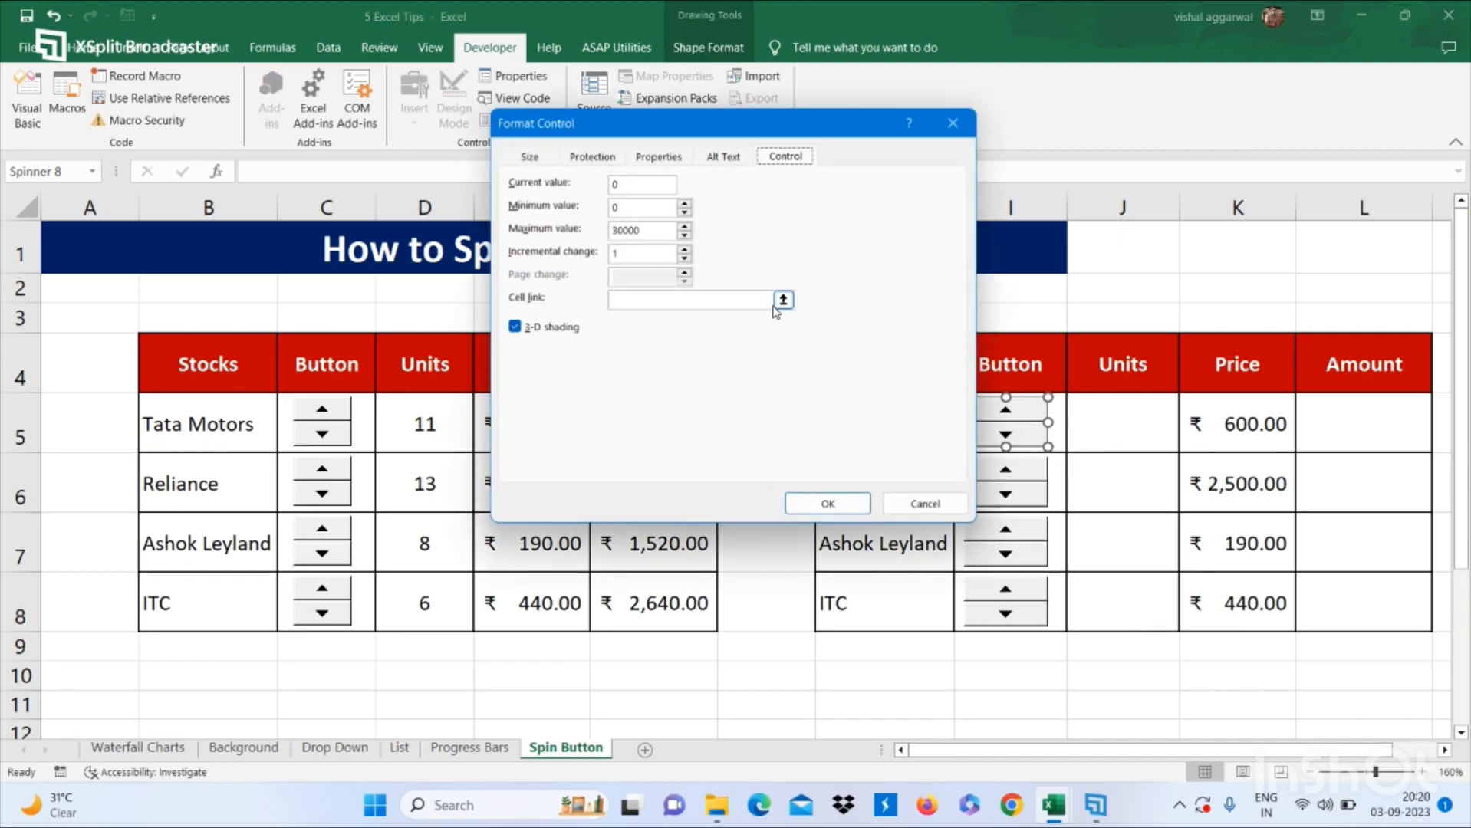
left_click(782, 301)
left_click(1153, 438)
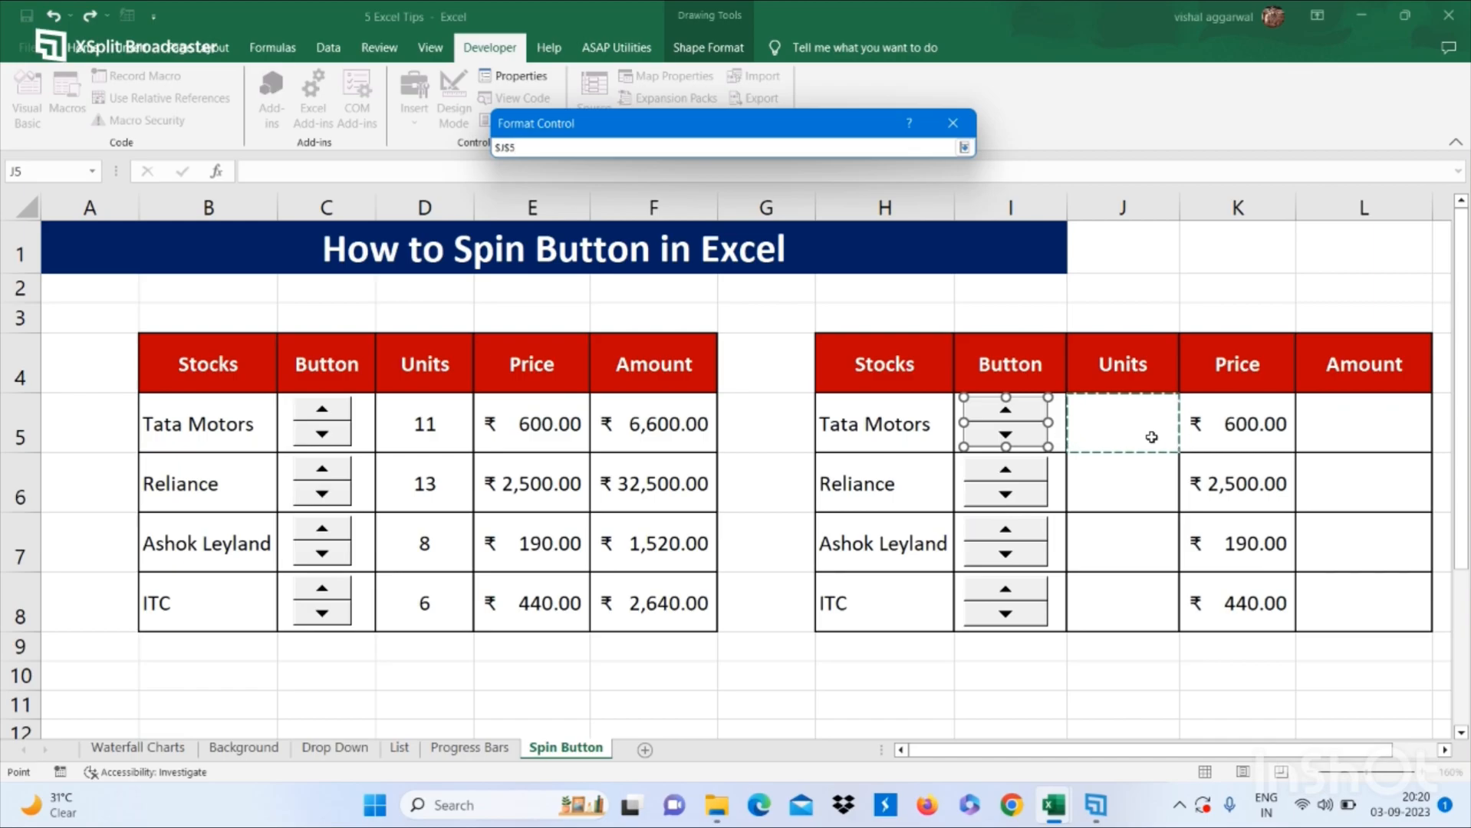
key("Return")
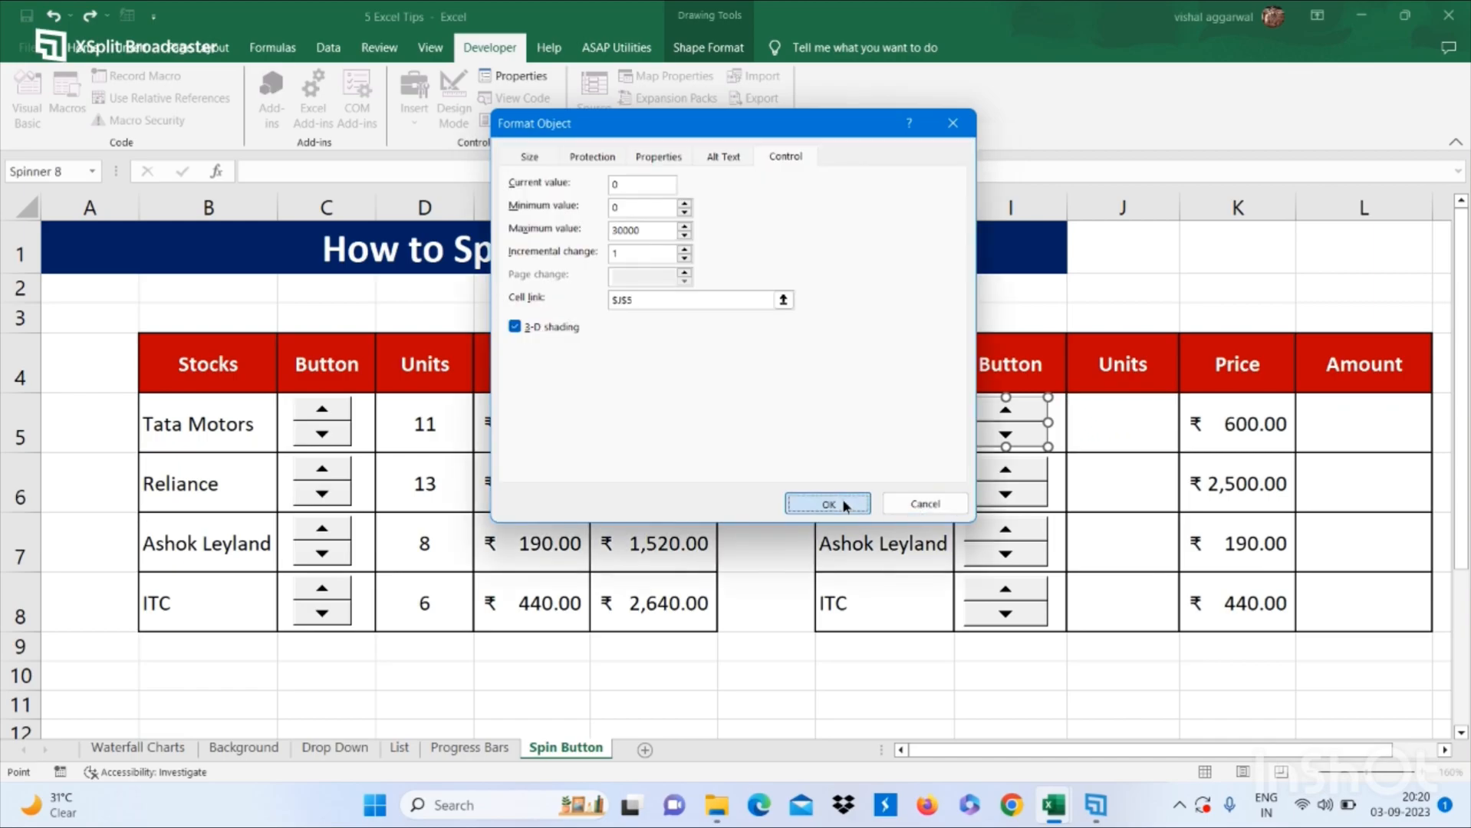
left_click(842, 500)
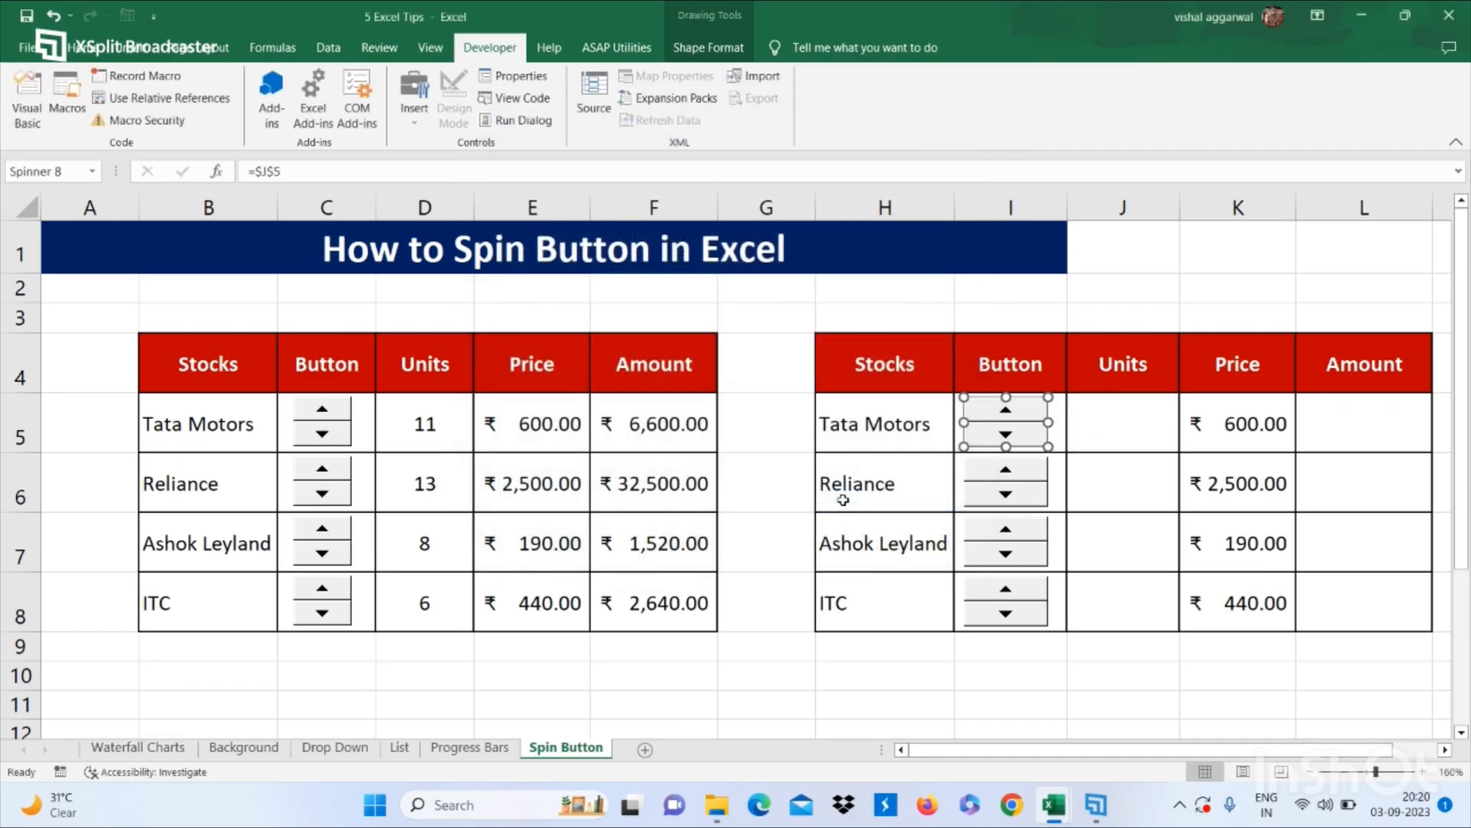
Step: Link the Reliance spin button in I6 to cell $J$6
right_click(1006, 489)
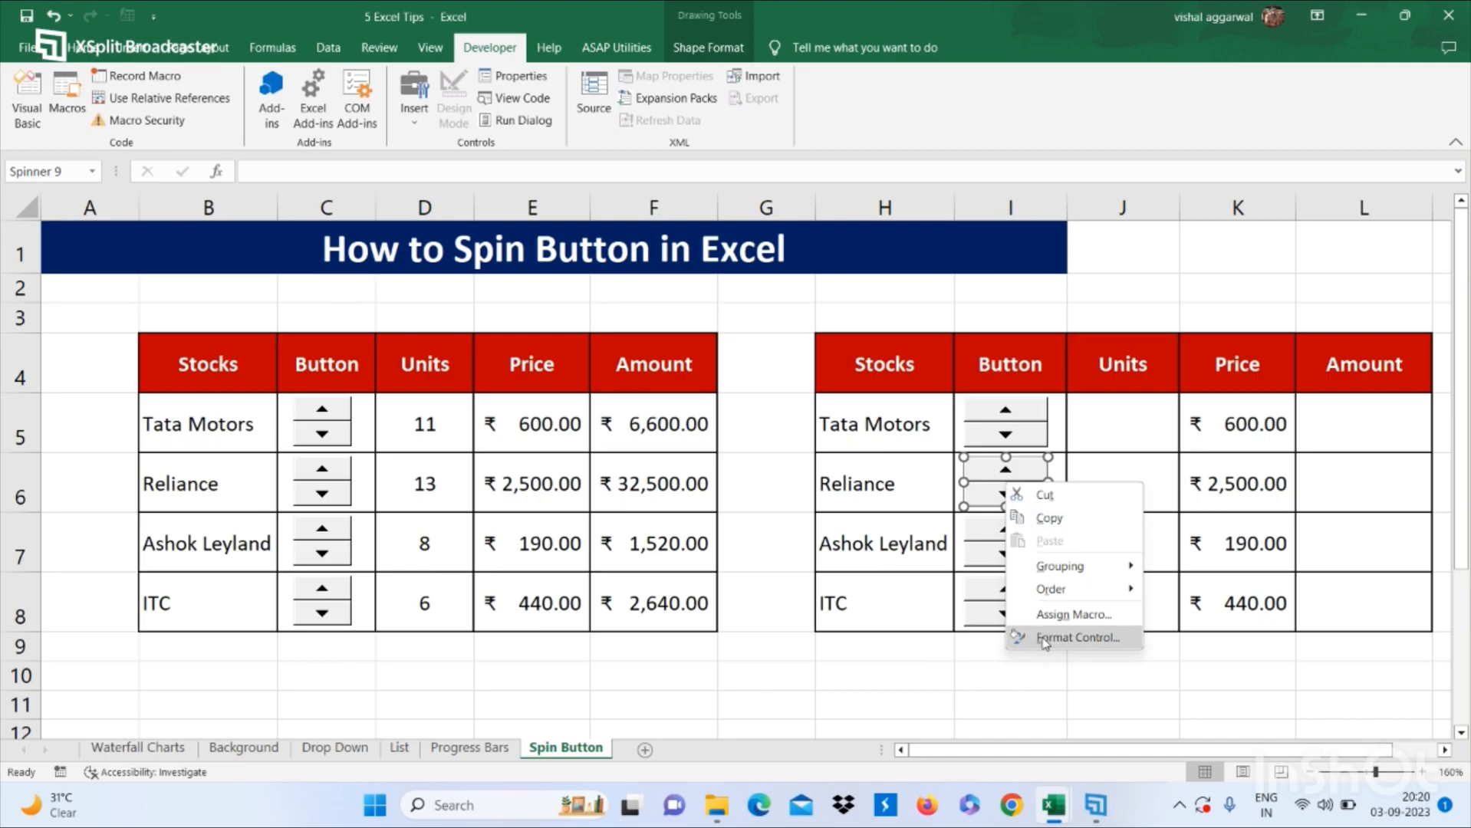
left_click(1045, 639)
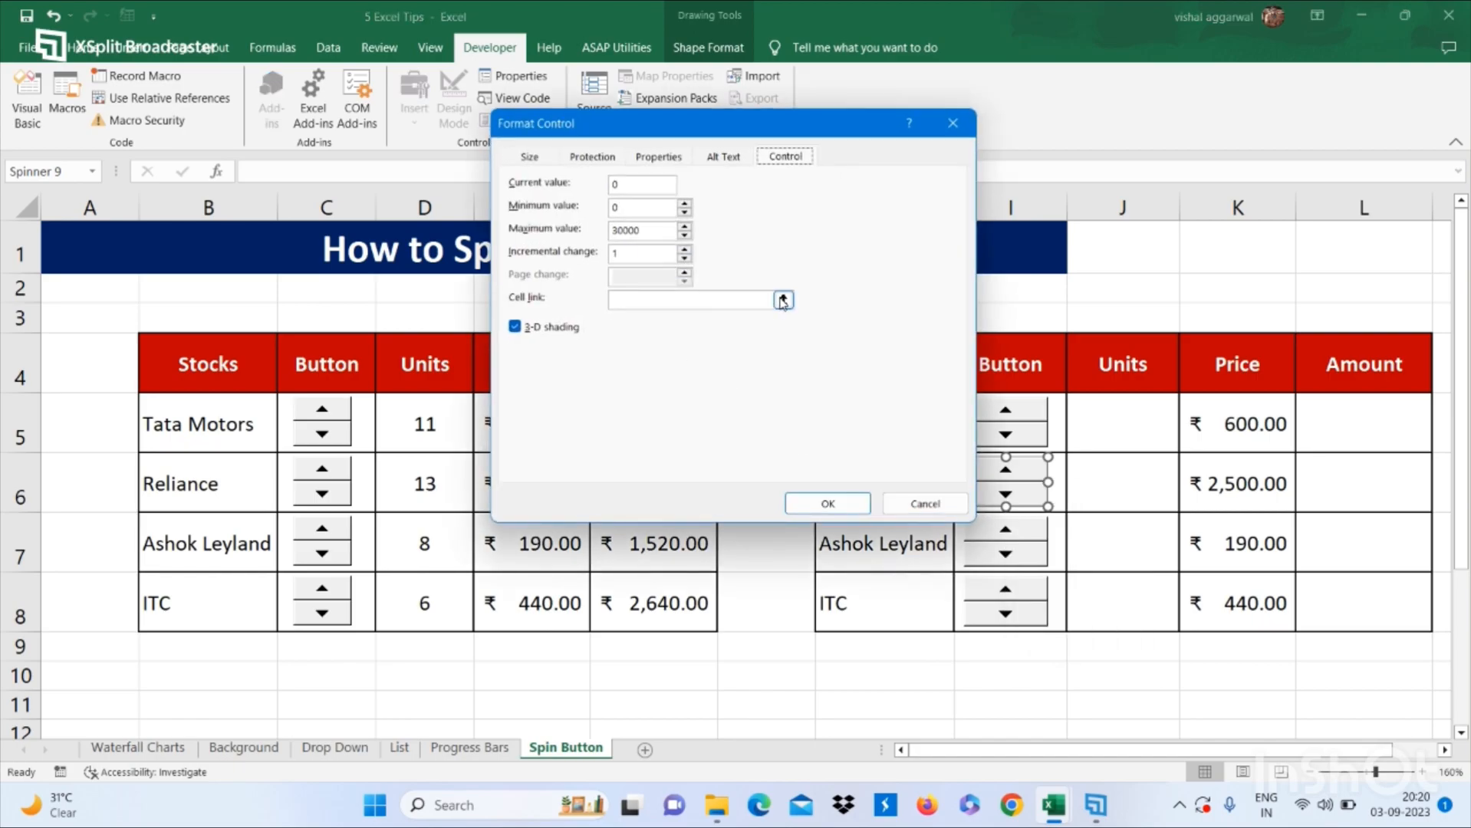
left_click(783, 301)
left_click(1117, 483)
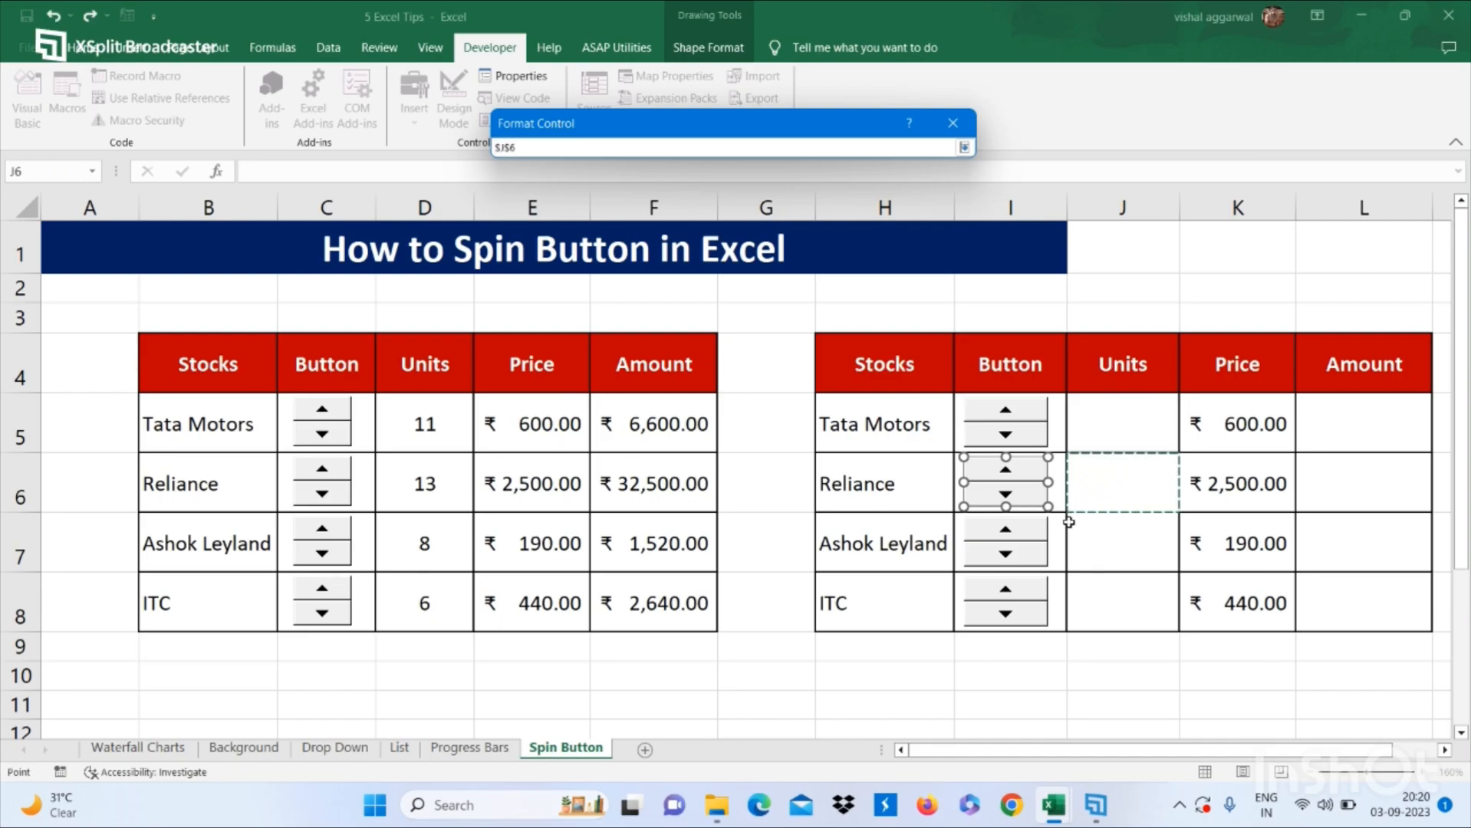
key("Return")
left_click(811, 512)
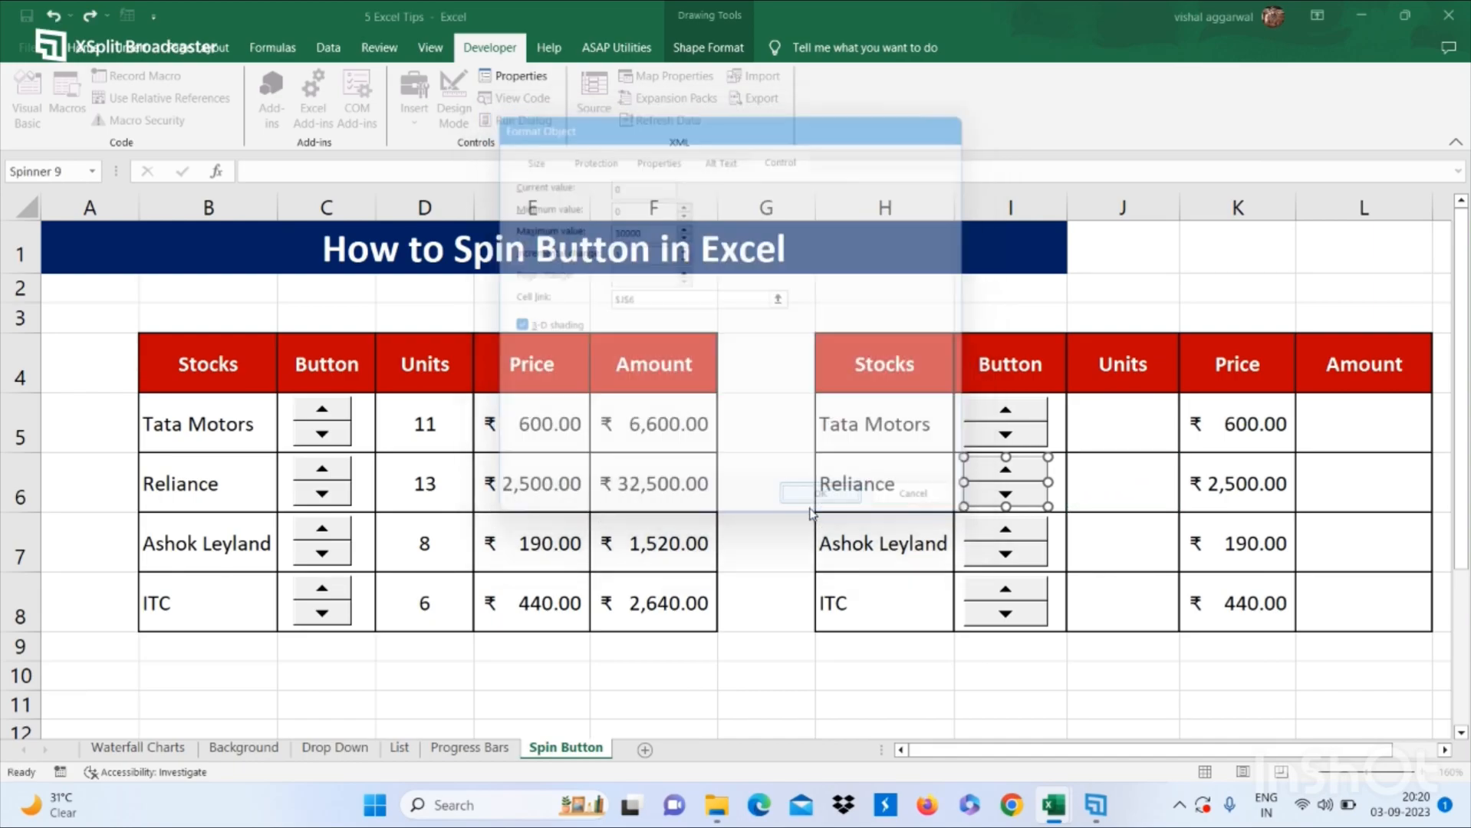
Step: Link the Ashok Leyland spin button in I7 to cell $J$7
right_click(988, 550)
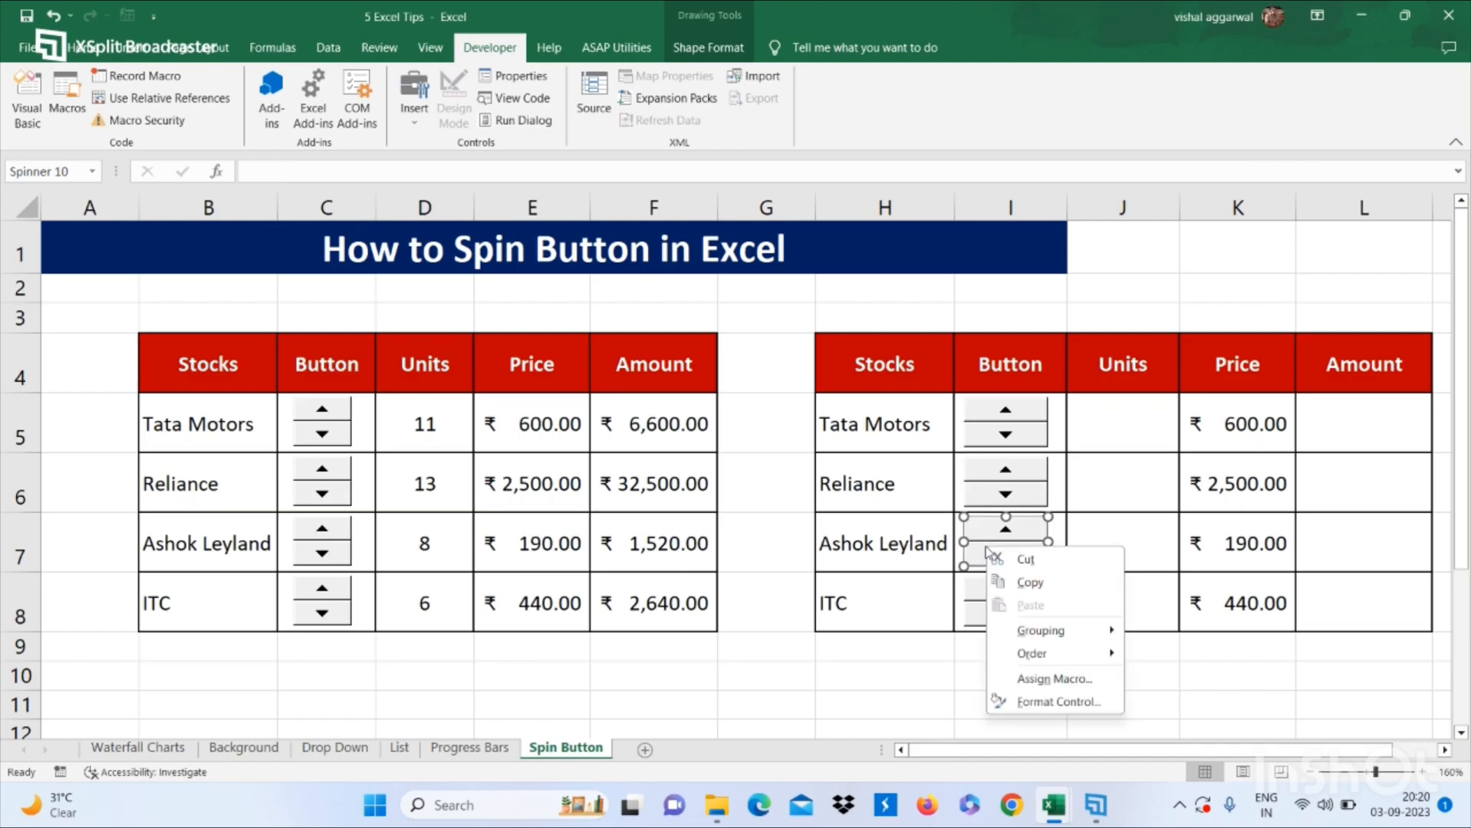
left_click(1039, 703)
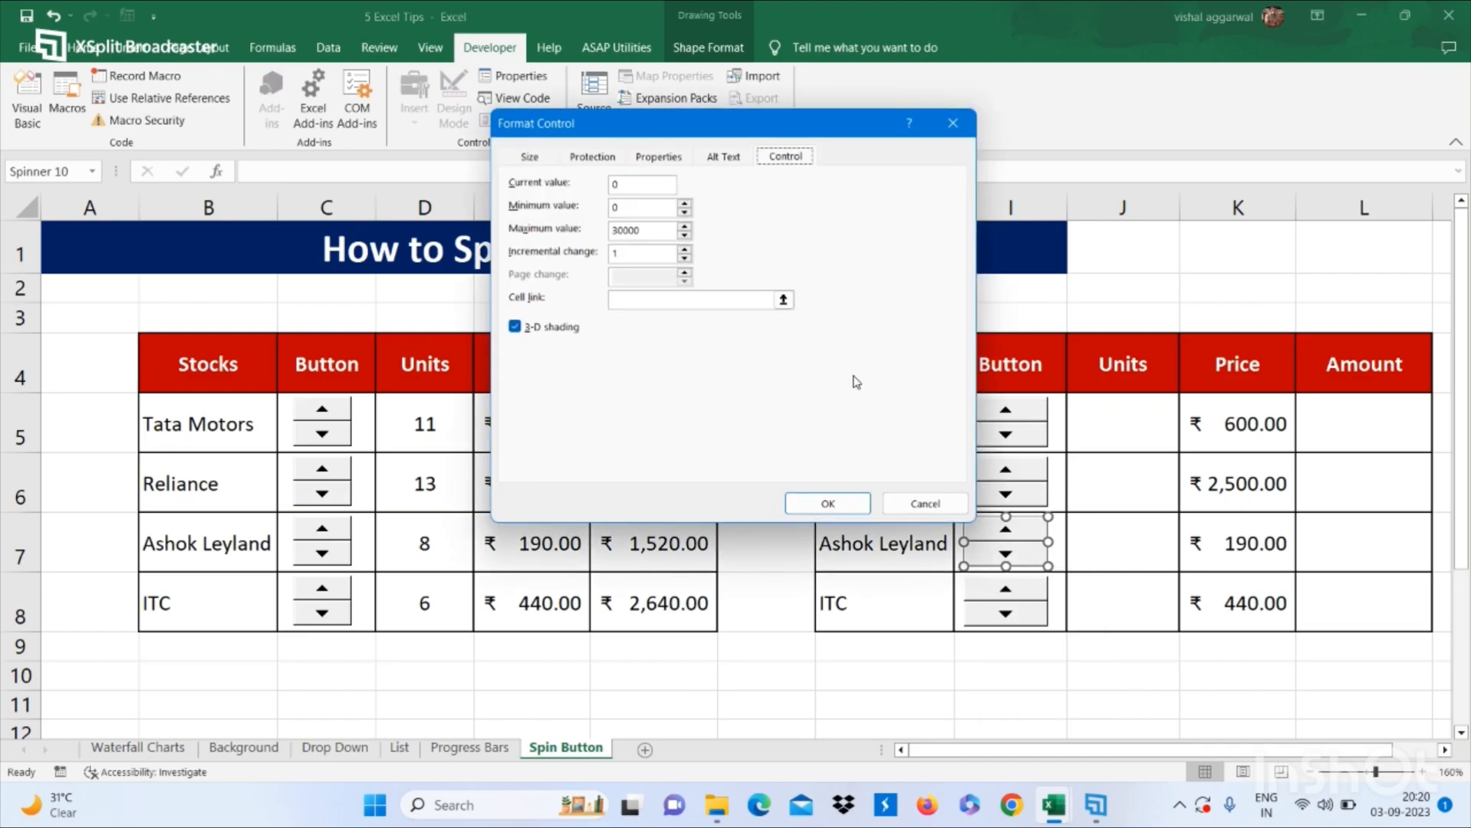
left_click(783, 300)
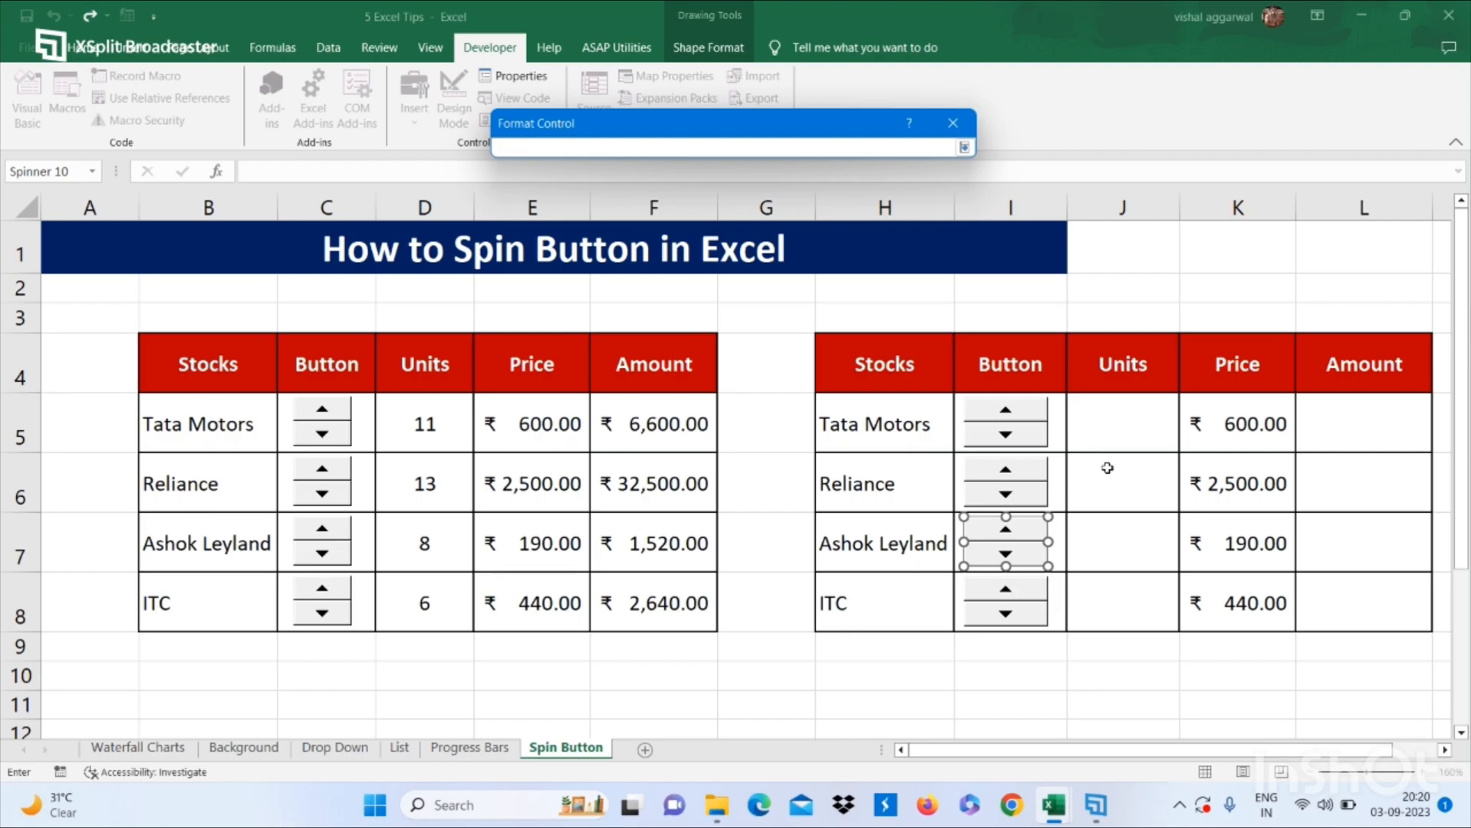
left_click(1106, 535)
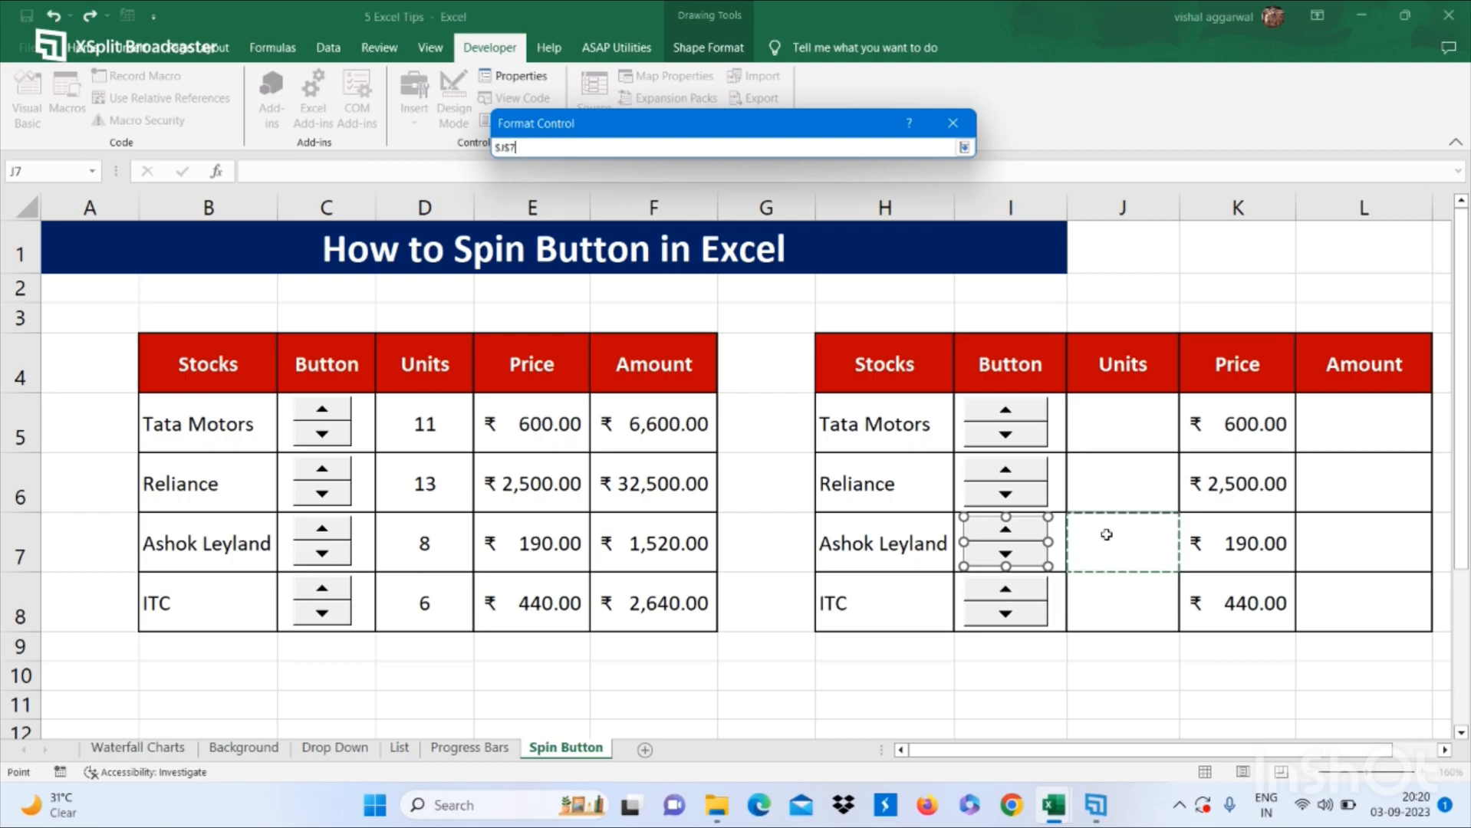
key("Return")
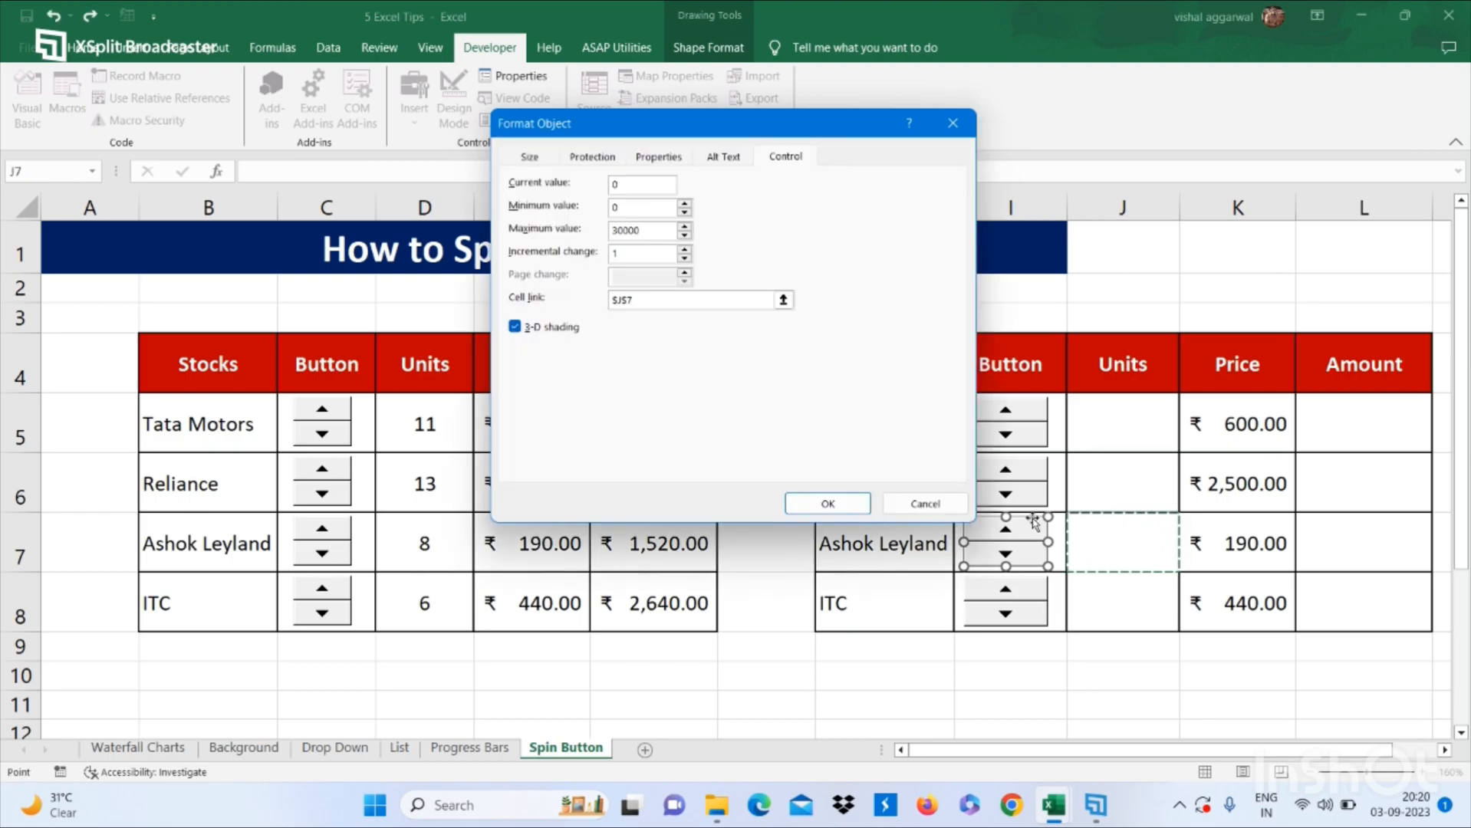
left_click(815, 503)
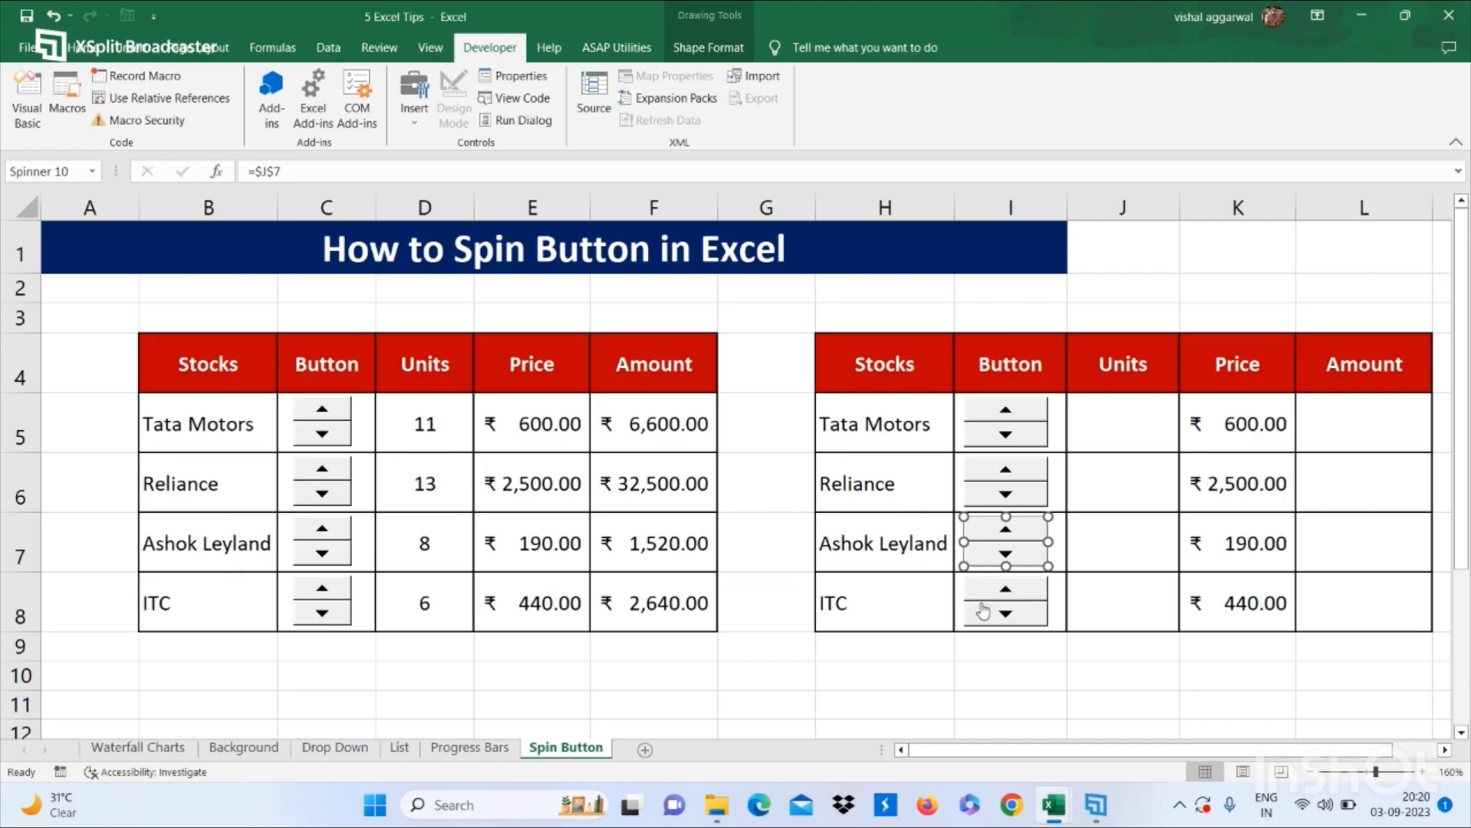
Step: Link the ITC spin button in I8 to cell $J$8
right_click(1011, 592)
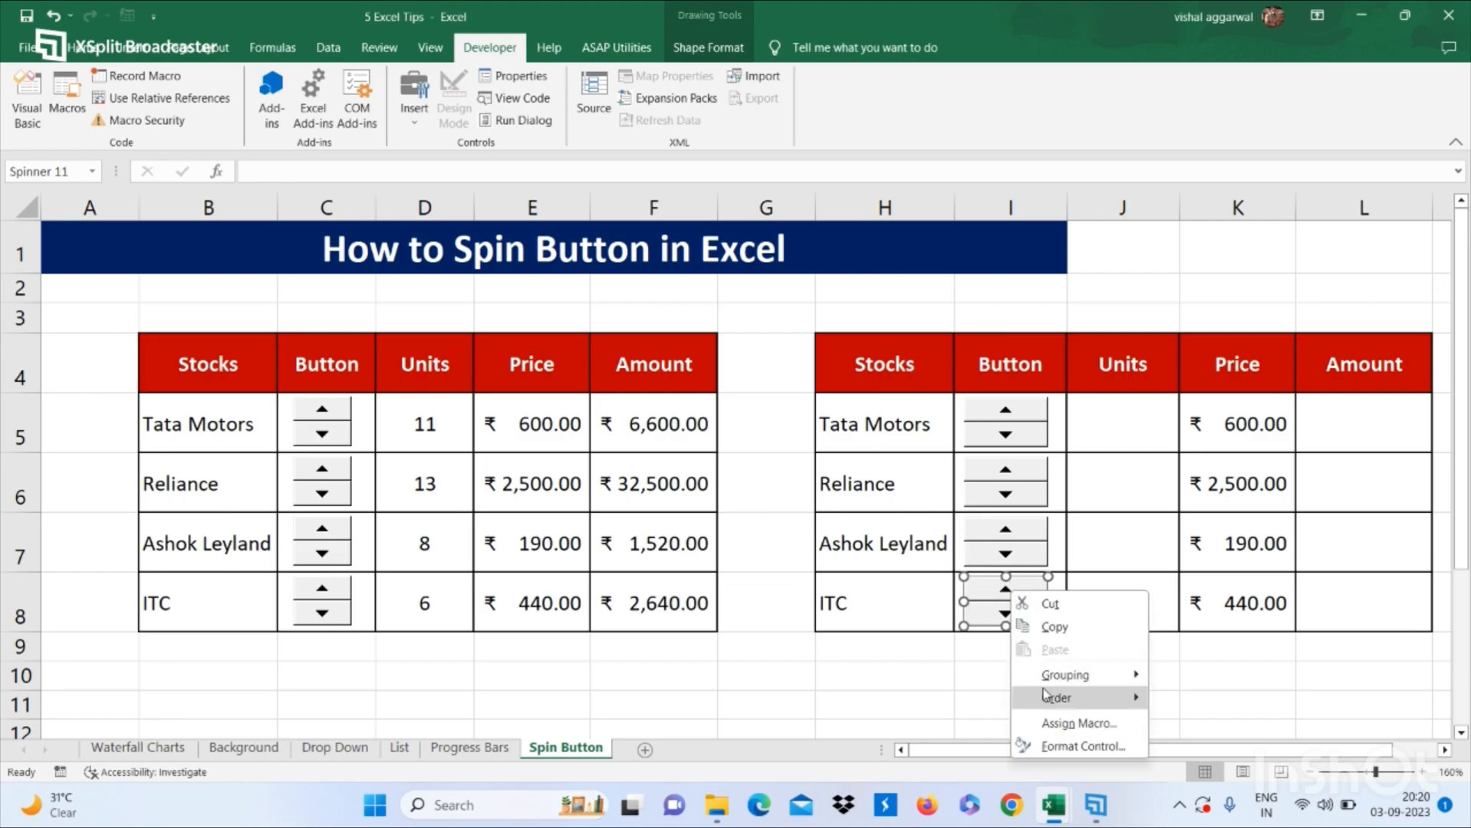
left_click(1047, 748)
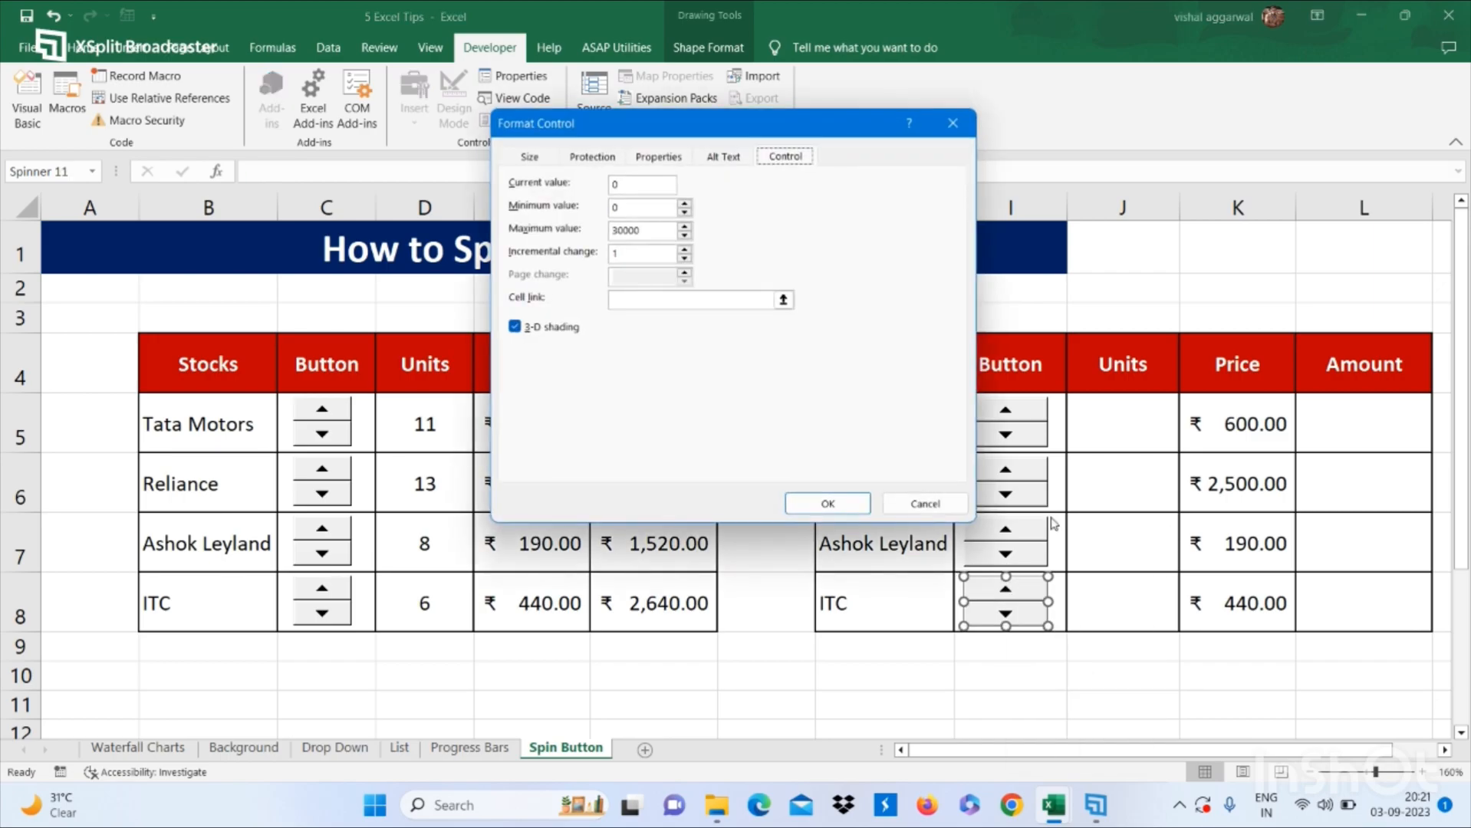
left_click(783, 300)
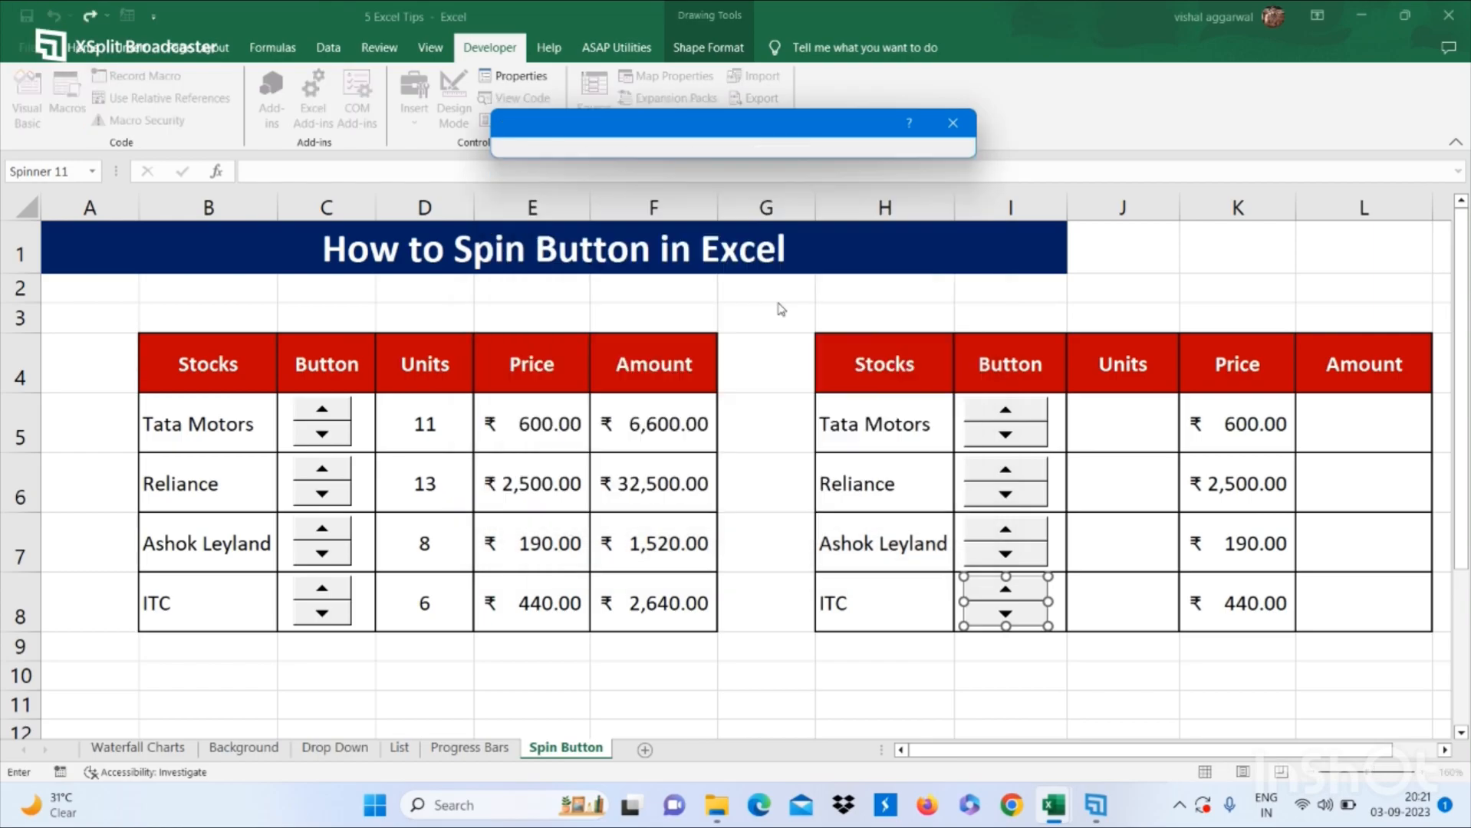
left_click(1098, 602)
key("Return")
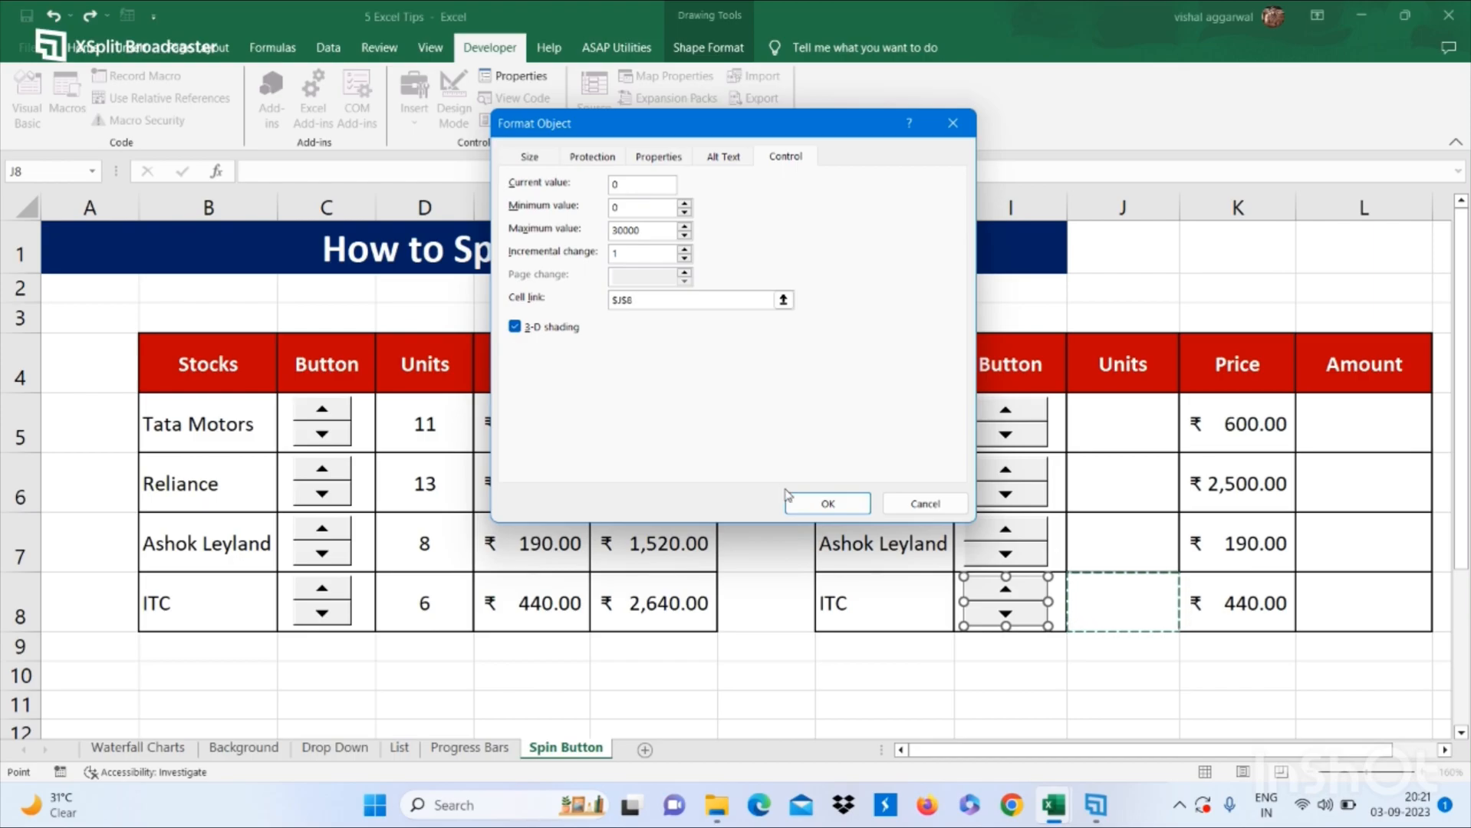
left_click(827, 503)
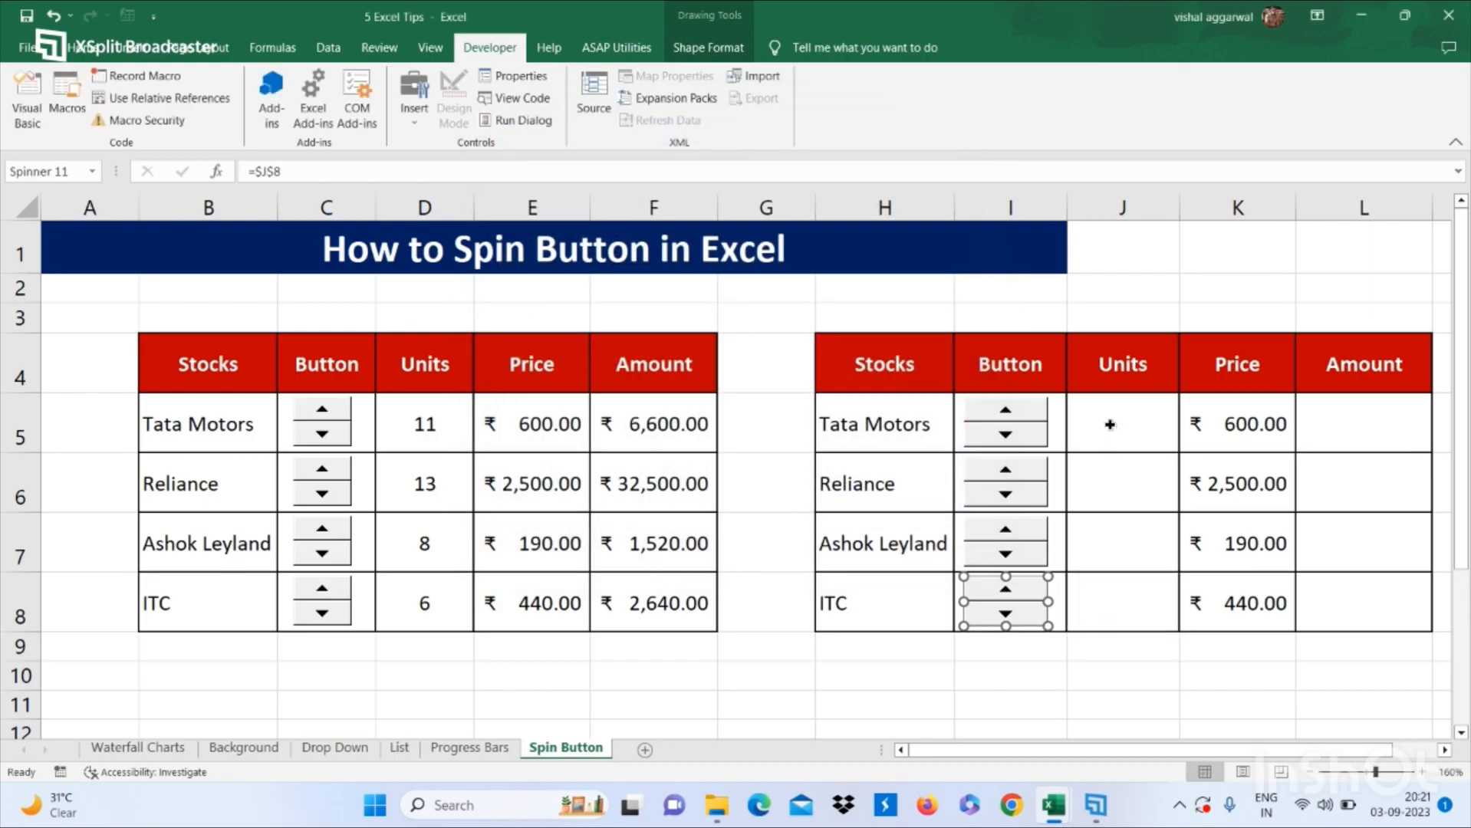
Step: Raise the Tata Motors units in J5 to 3 with its spin button and select Amount cell L5
left_click(1109, 424)
left_click(1011, 416)
left_click(1011, 414)
left_click(1011, 414)
left_click(1343, 409)
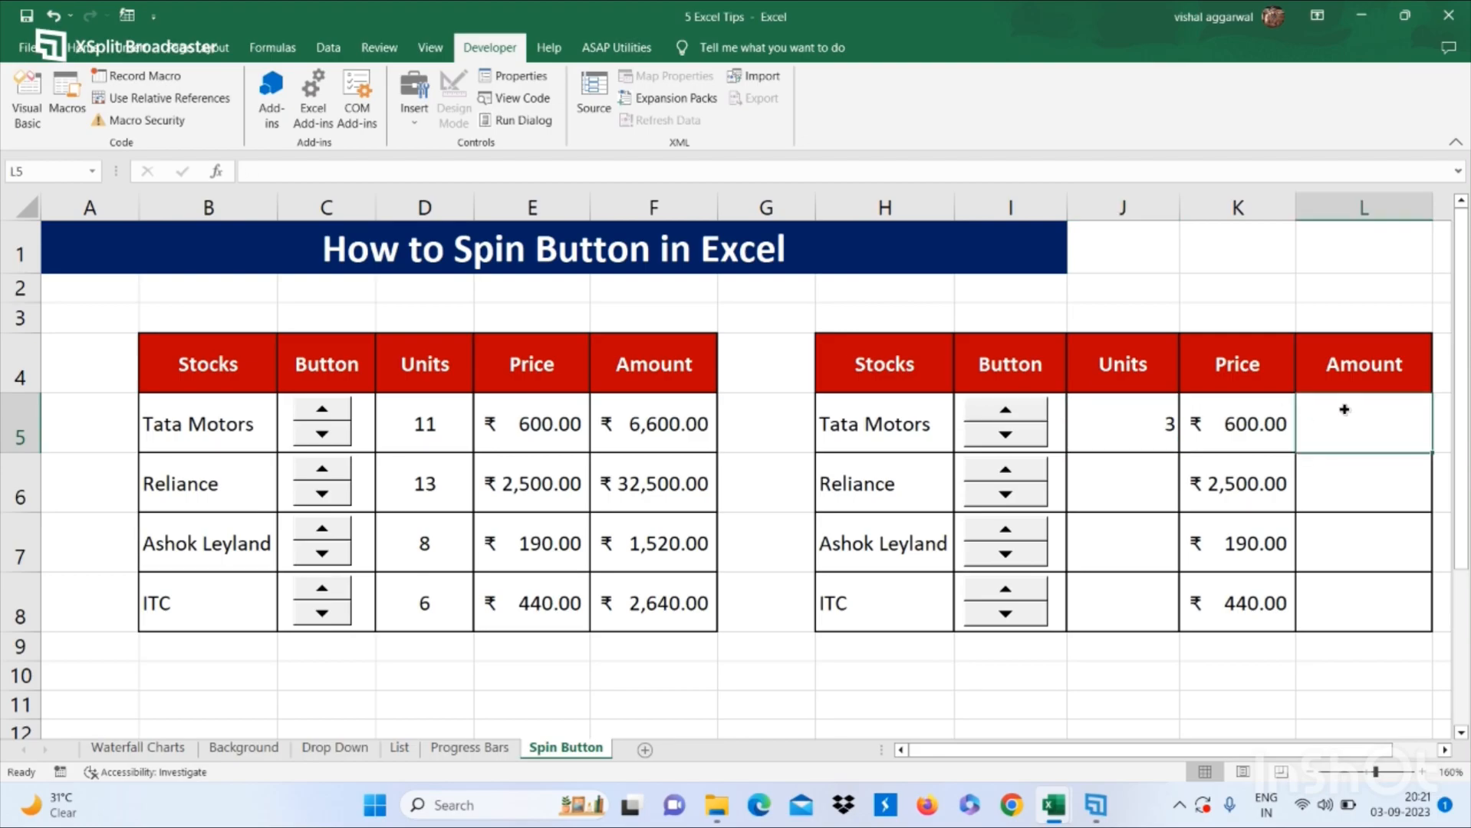
Step: Calculate the Tata Motors amount in L5 with the formula =J5*K5 and fill it down through L8
type("=")
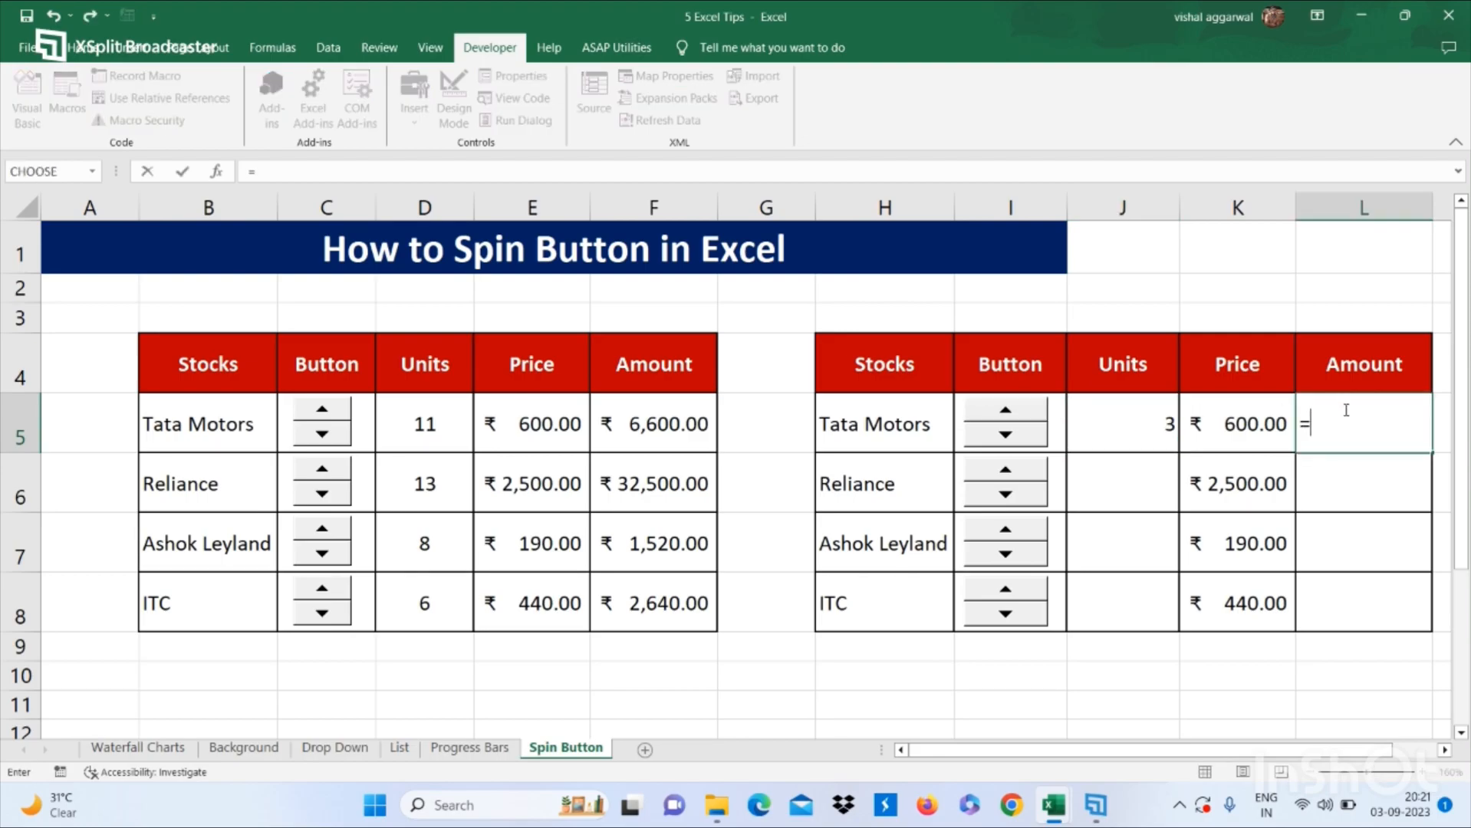
key("Left")
key("Left")
type("*")
key("Left")
key("Return")
left_click(1372, 436)
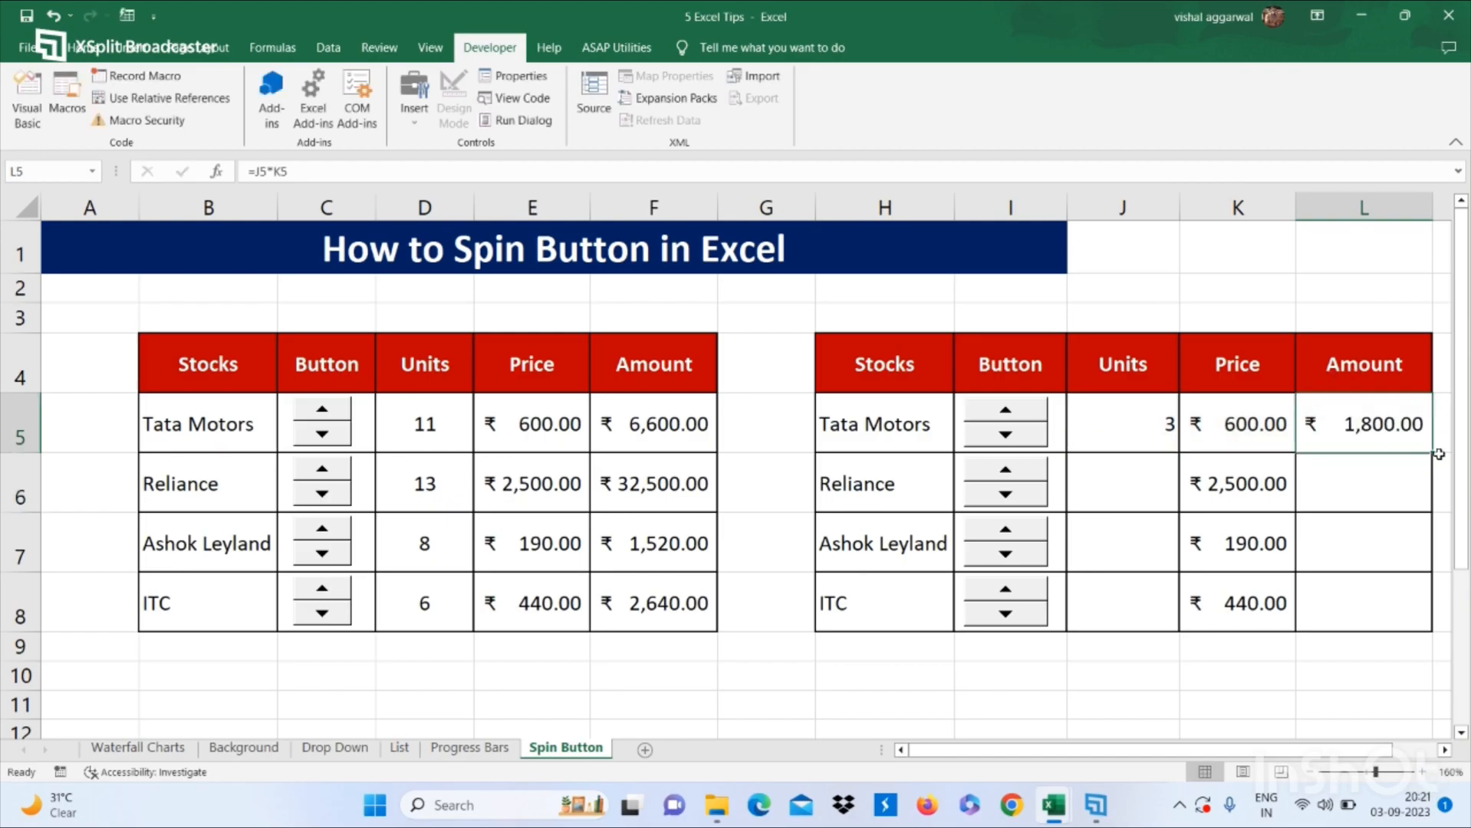
left_click_drag(1432, 453, 1432, 630)
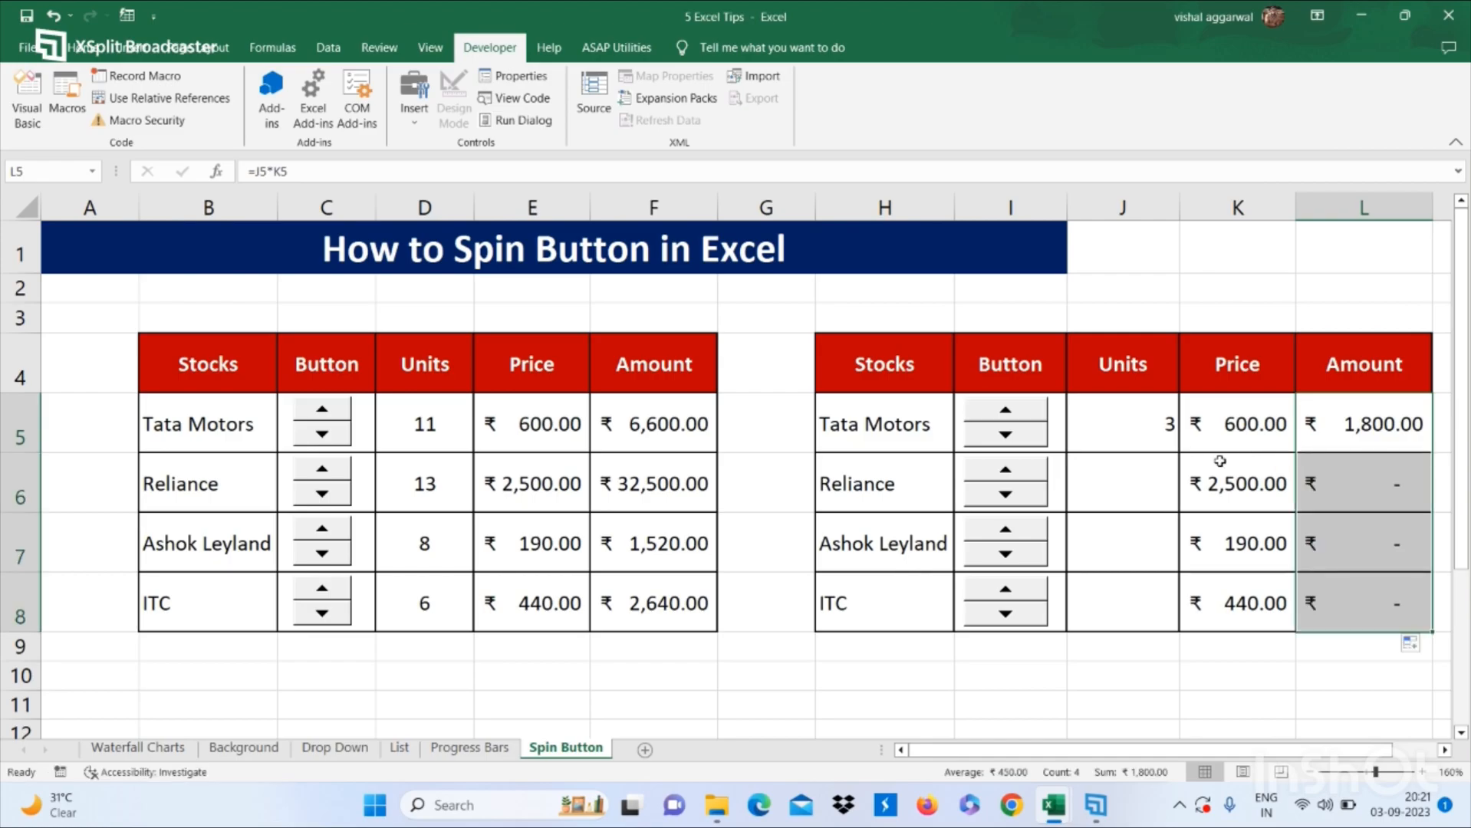
Step: Use the spin buttons to raise the units to 3 for Reliance, 2 for Ashok Leyland and 3 for ITC
left_click(1158, 475)
left_click(987, 471)
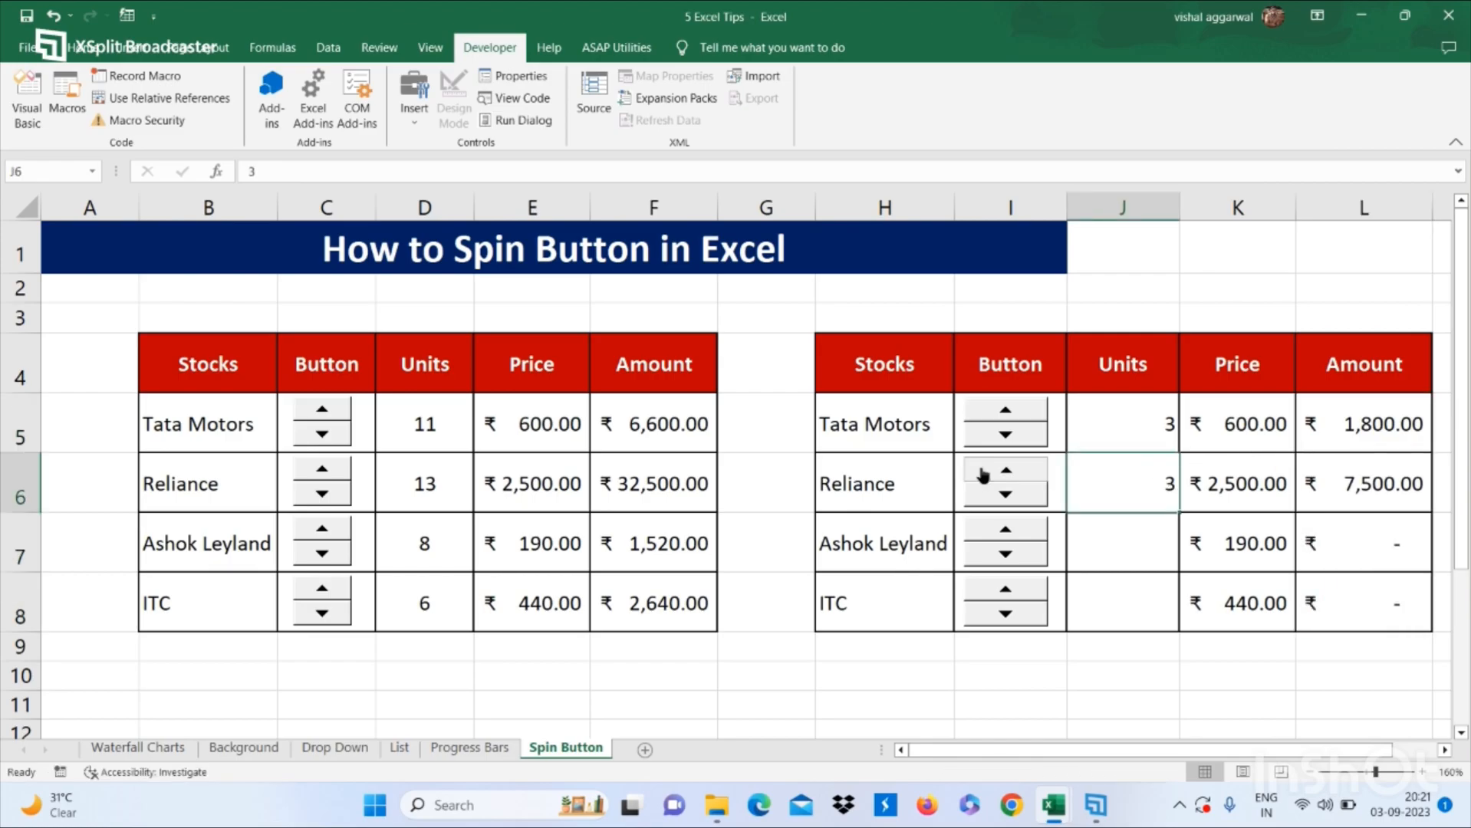
left_click(995, 527)
left_click(995, 527)
left_click(997, 589)
left_click(997, 589)
left_click(997, 589)
Step: Center the unit values in J5:J8 horizontally
left_click_drag(1097, 427, 1120, 583)
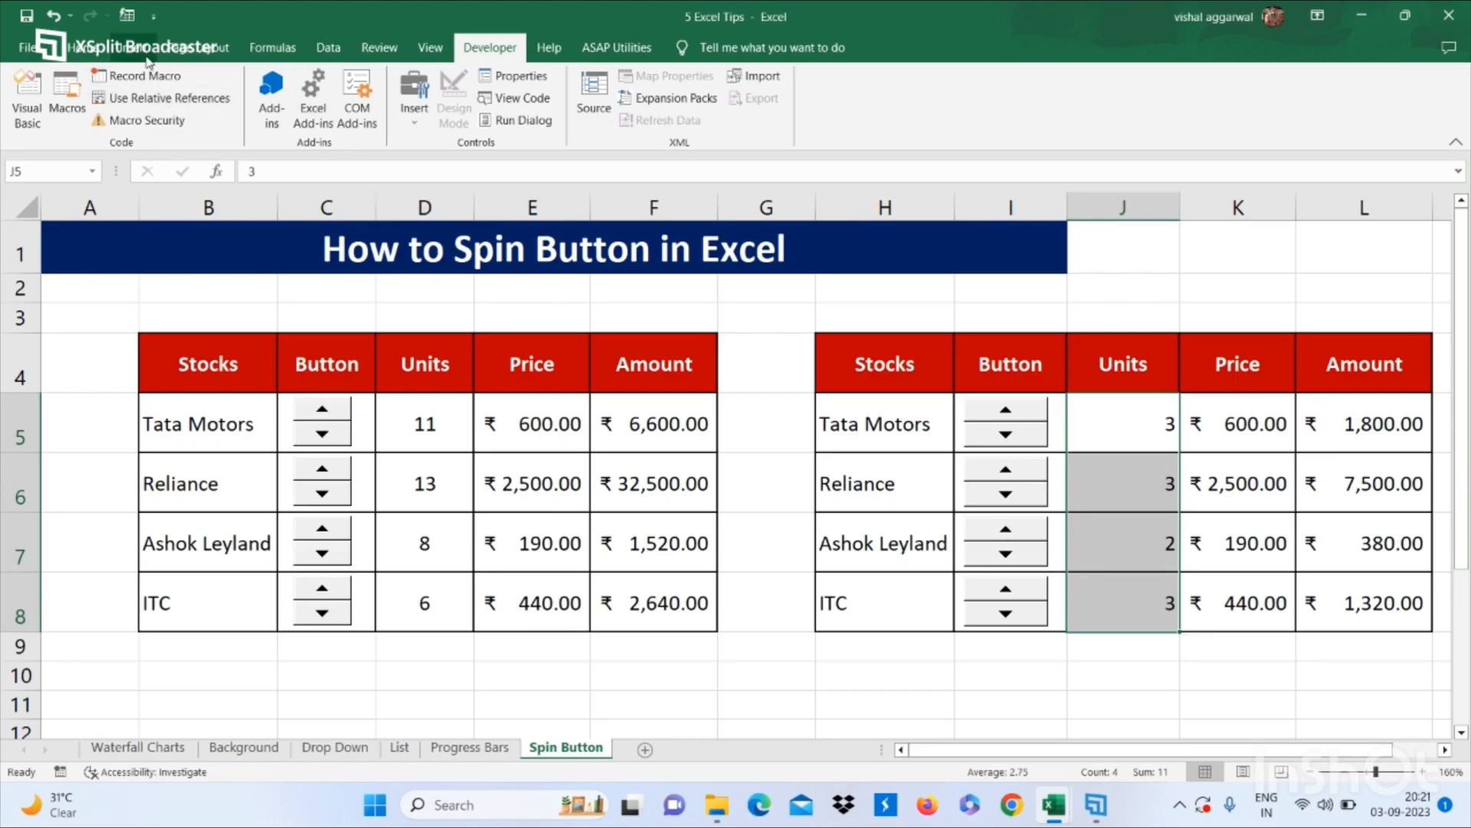
left_click(90, 48)
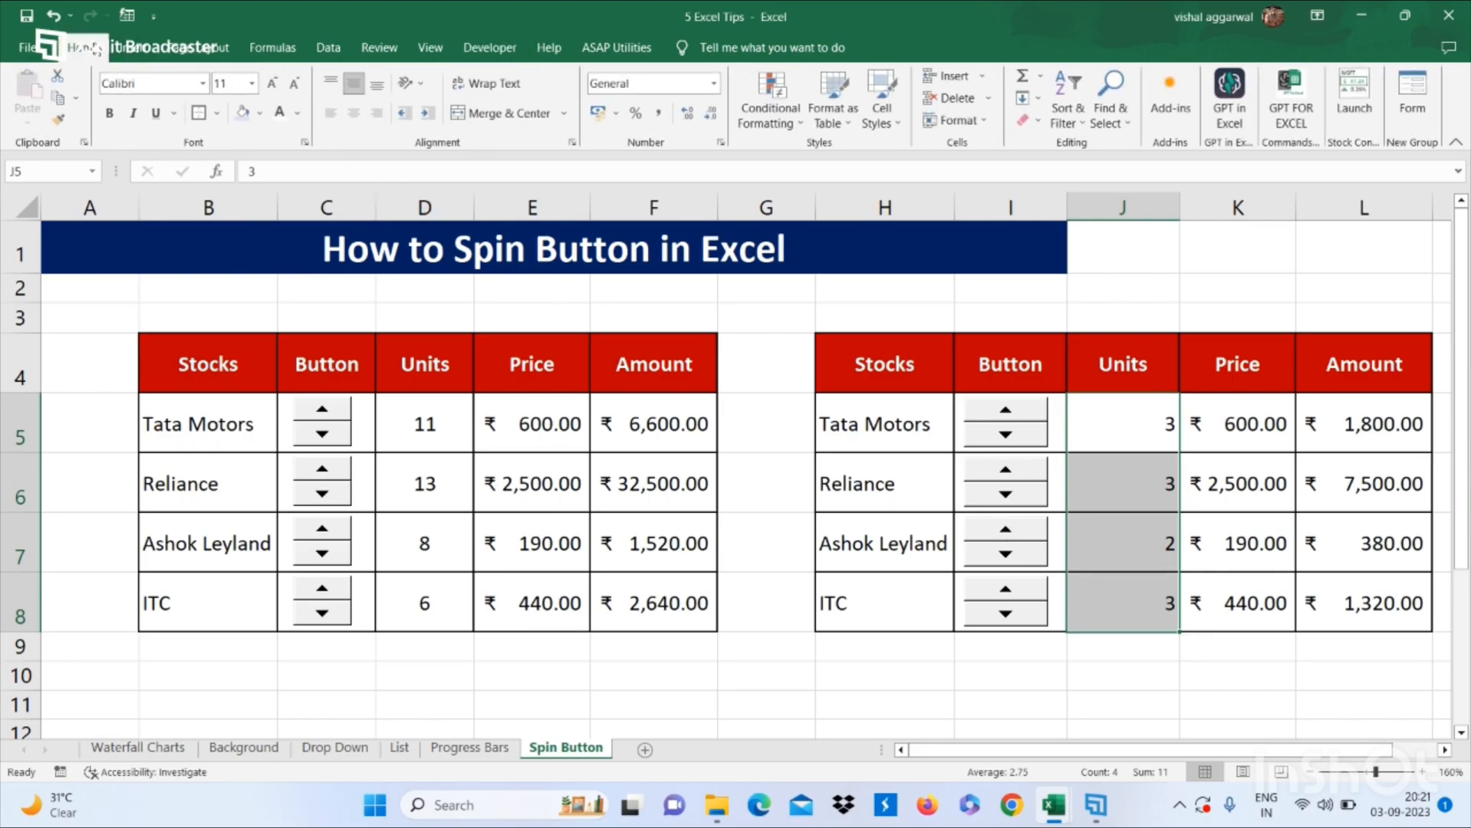
left_click(354, 113)
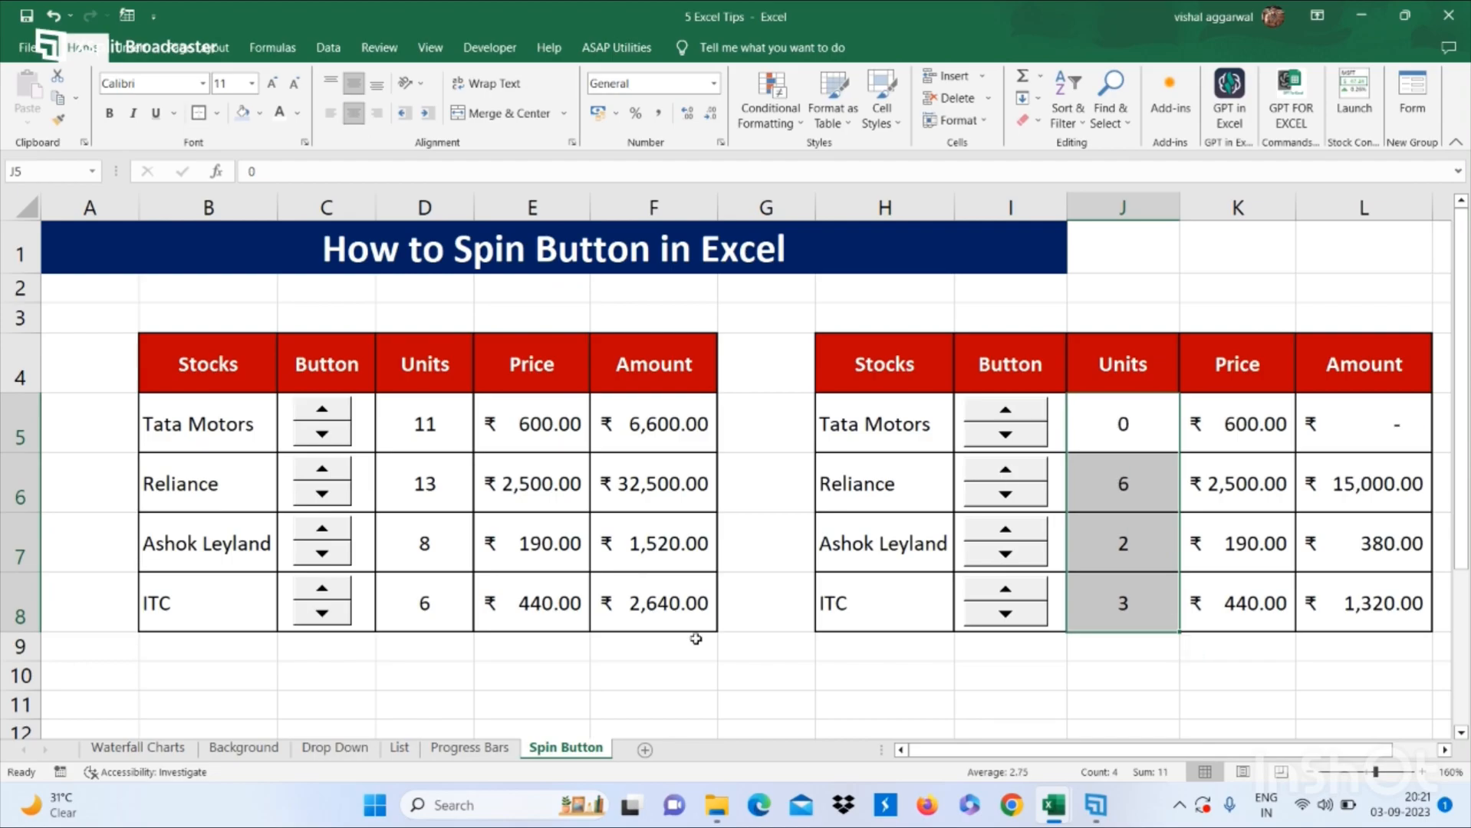